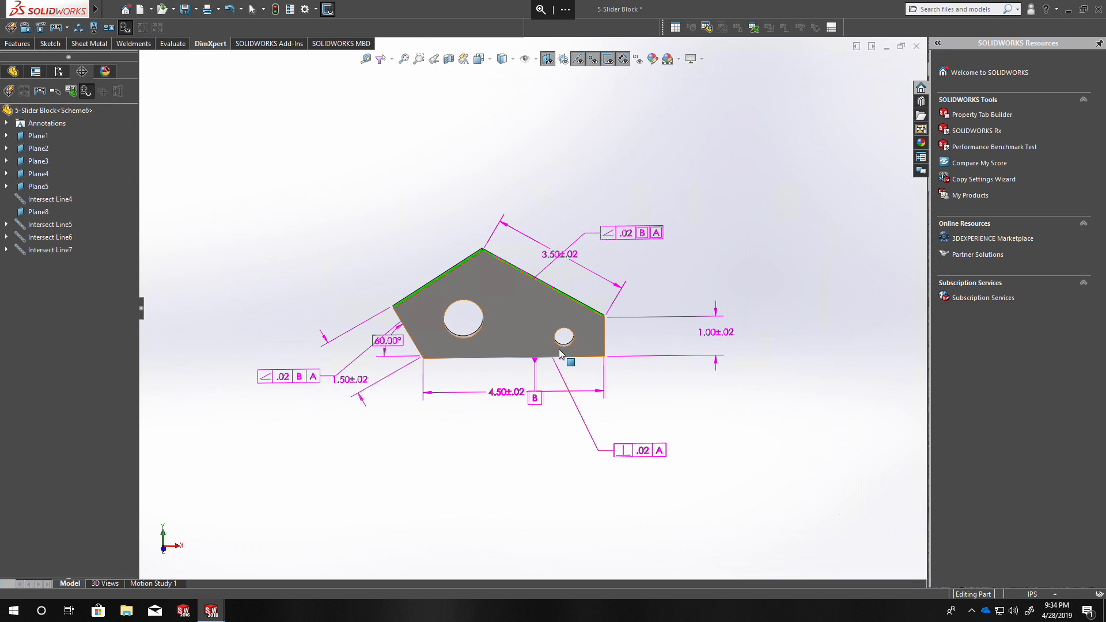
# Move the 3.50 dimension farther out from the upper-right edge and shift that edge's angularity tolerance frame closer to the part.
pyautogui.moveTo(558, 354); pyautogui.dragTo(593, 333, button='middle')
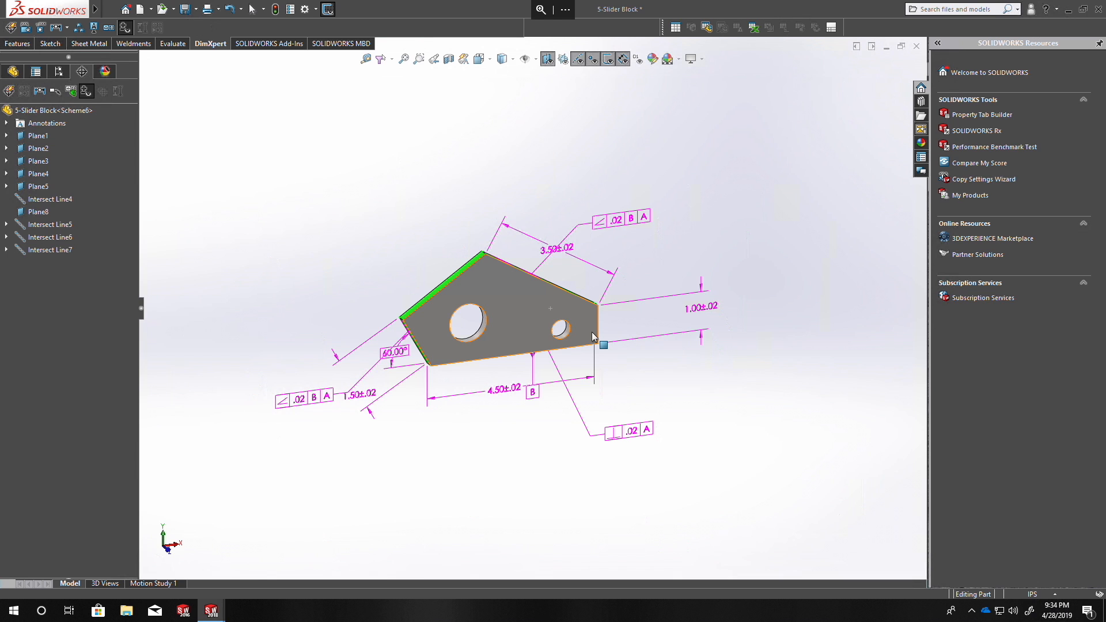
pyautogui.moveTo(593, 331); pyautogui.dragTo(545, 243, button='middle')
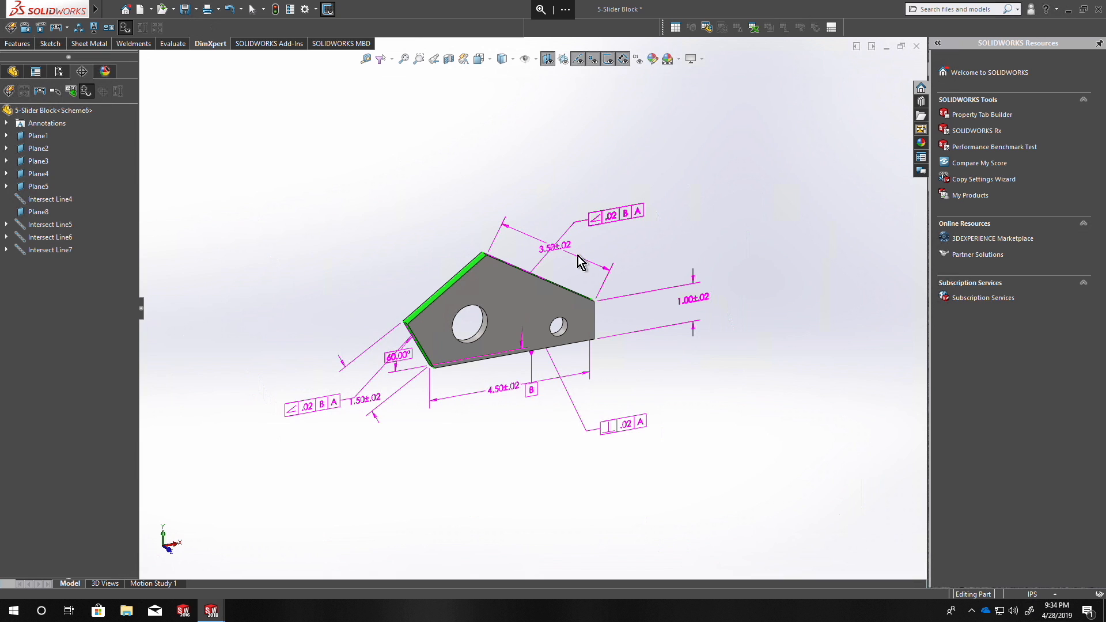
pyautogui.moveTo(564, 249); pyautogui.dragTo(633, 201)
pyautogui.click(596, 220)
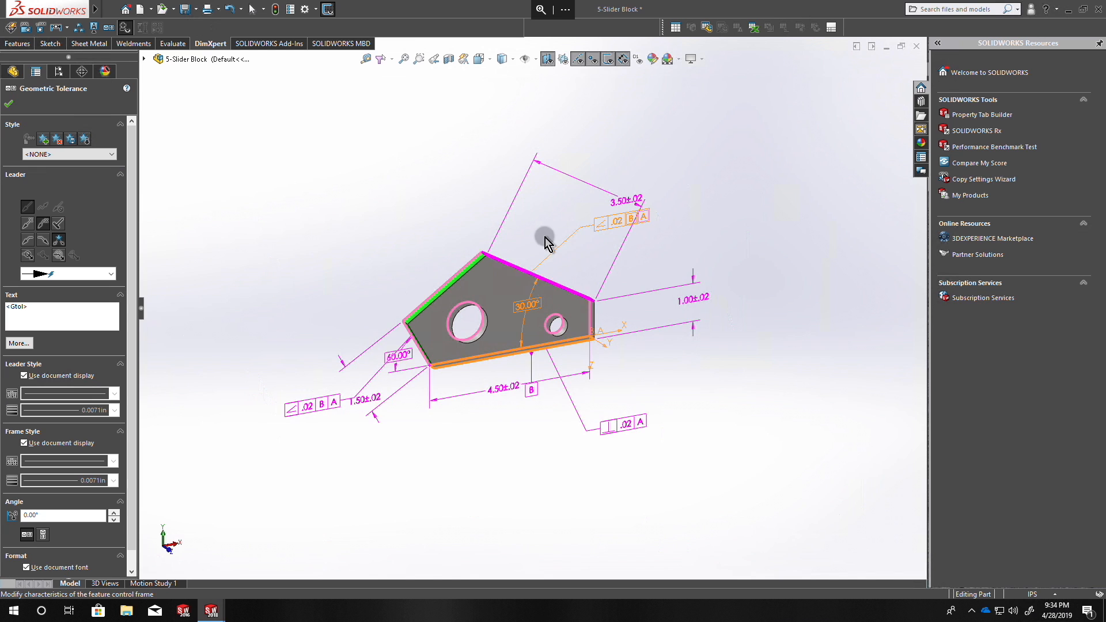
pyautogui.moveTo(602, 222); pyautogui.dragTo(531, 241)
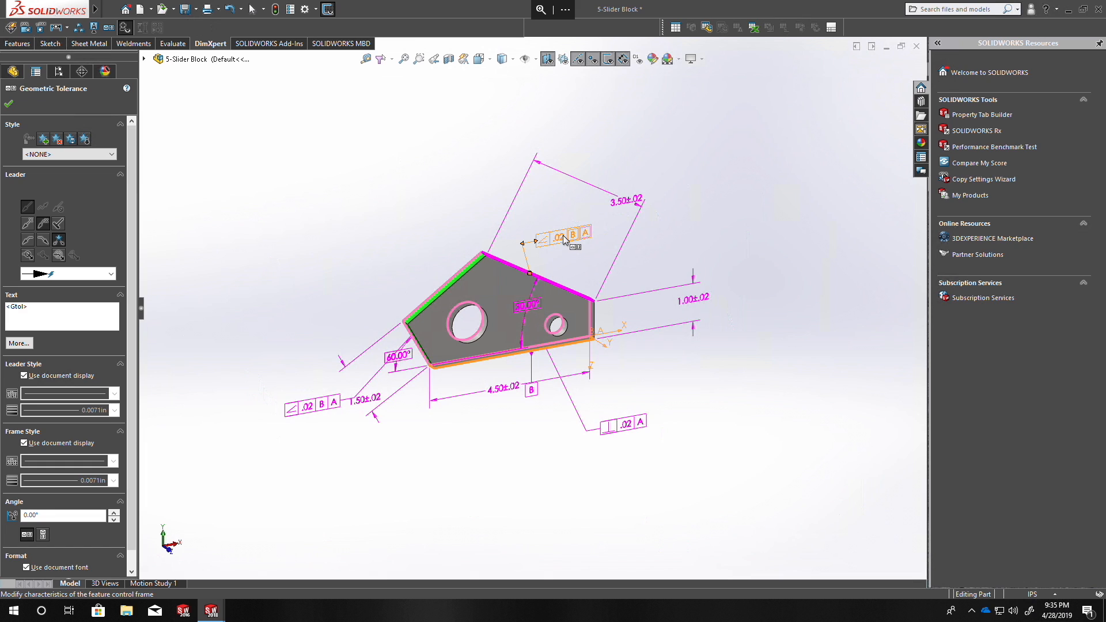
pyautogui.click(9, 104)
# Delete all DimXpert features, dimensions and tolerances from the slider block.
pyautogui.rightClick(42, 112)
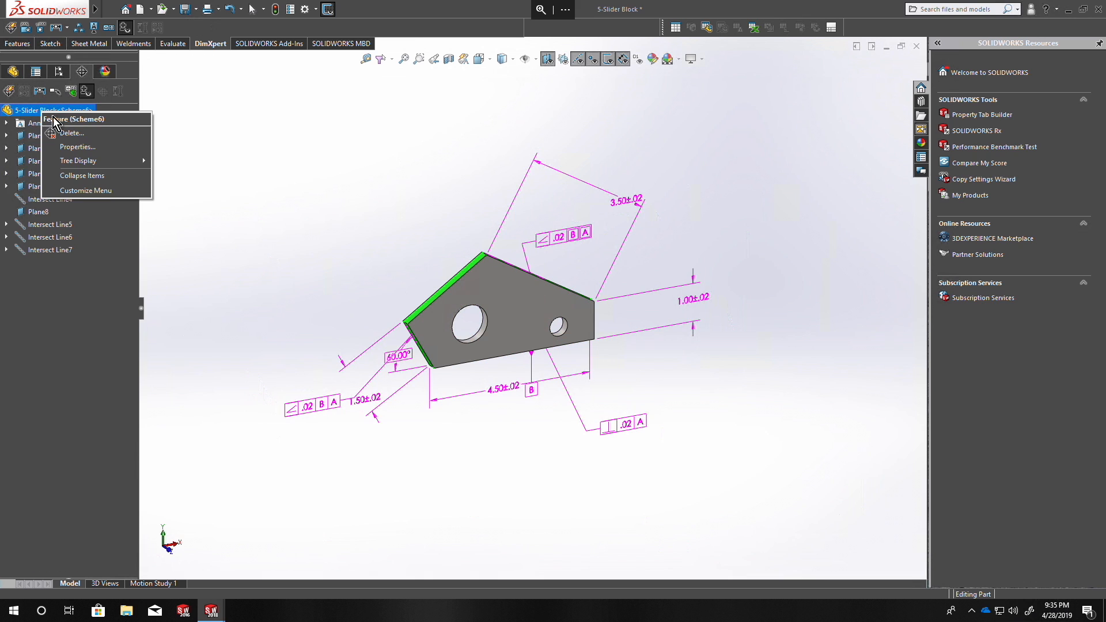
pyautogui.click(80, 133)
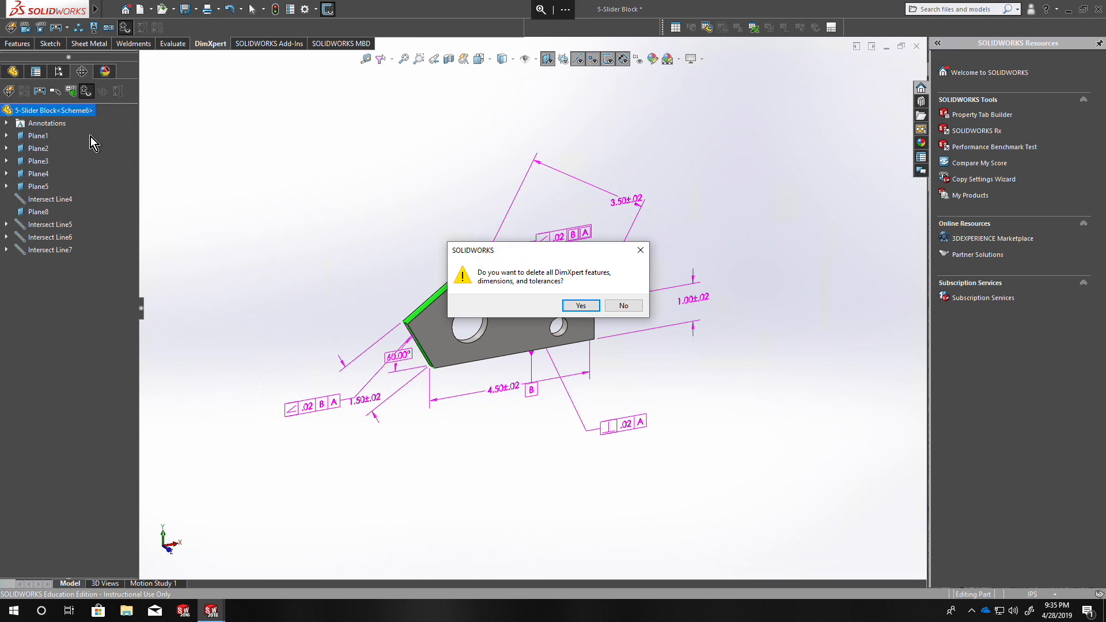
pyautogui.click(575, 305)
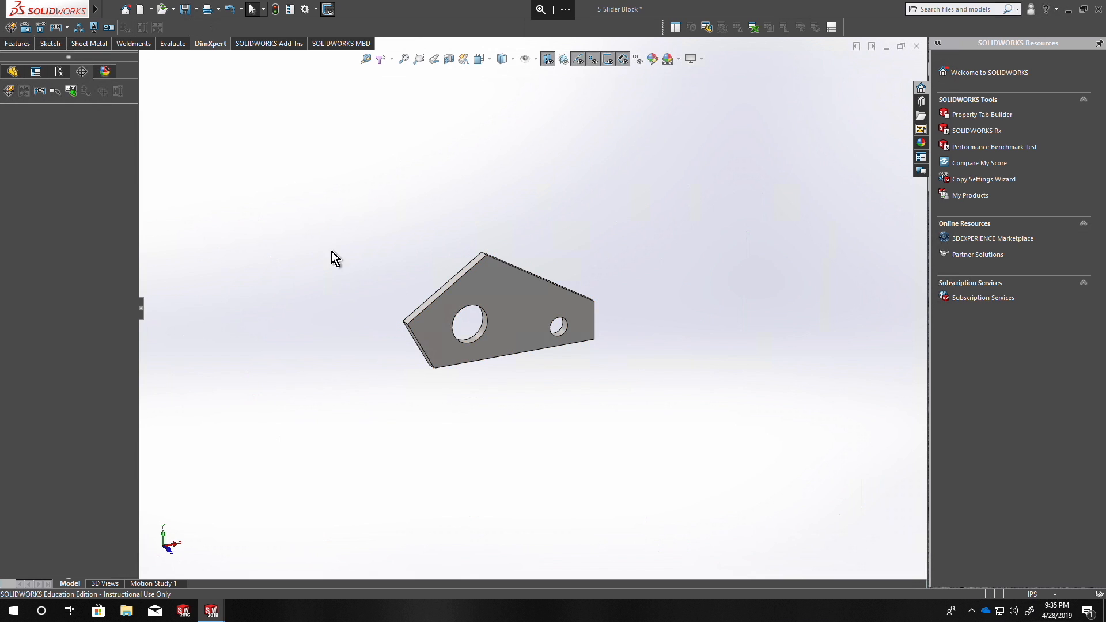
# Add a DimXpert location dimension for the angle between the lower-left slanted face and the bottom face, placed outside the part.
pyautogui.moveTo(422, 319); pyautogui.dragTo(398, 239, button='middle')
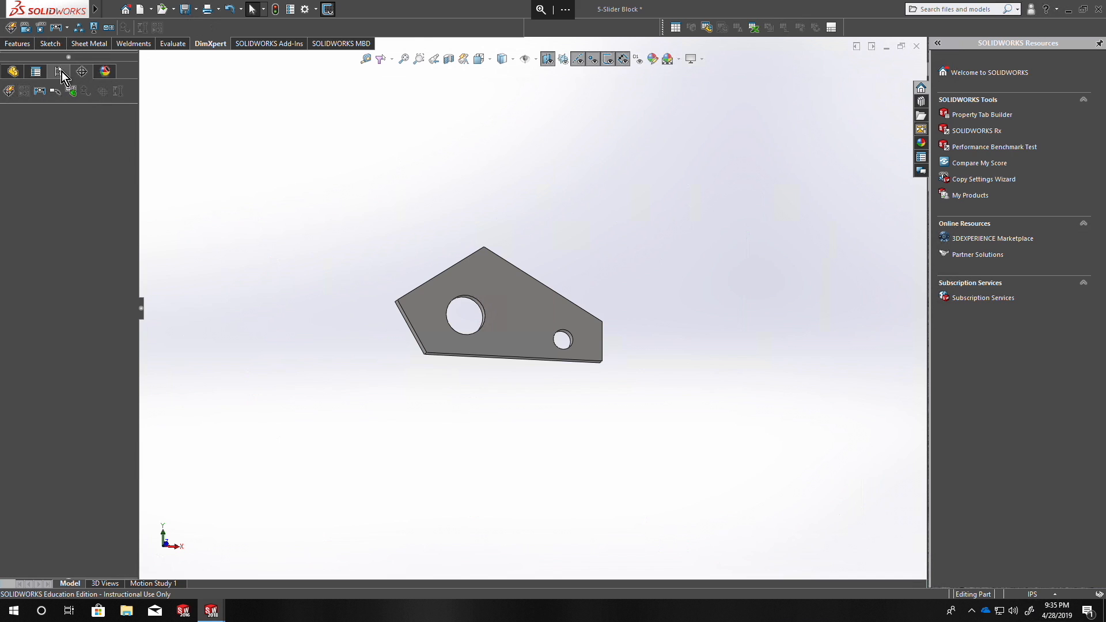
pyautogui.click(26, 28)
pyautogui.scroll(-3, 386, 337)
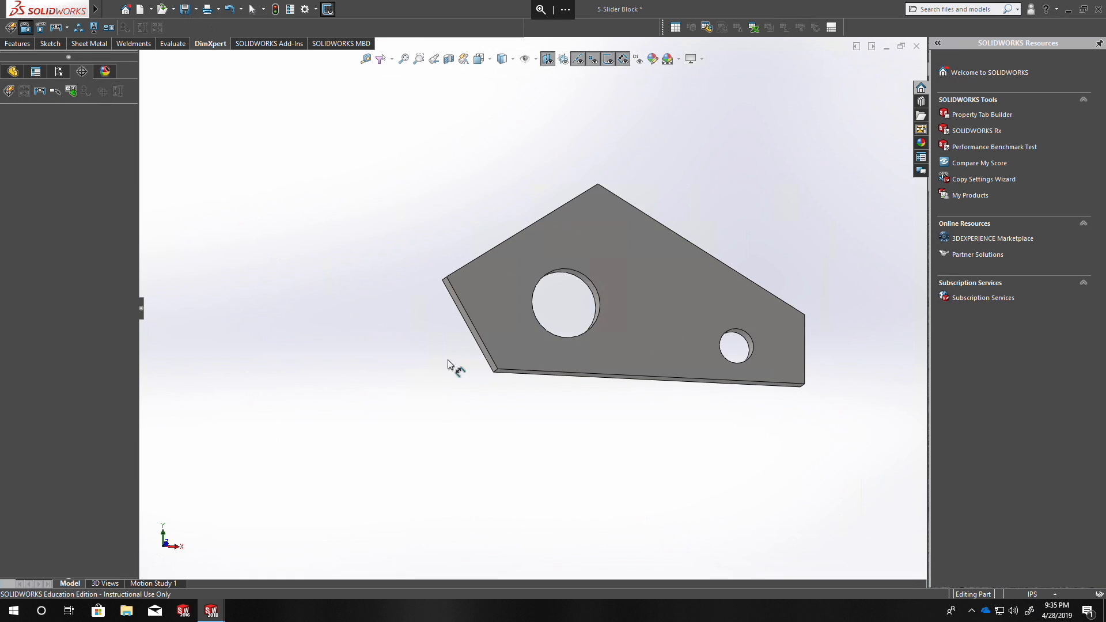
pyautogui.scroll(-3, 448, 364)
pyautogui.moveTo(507, 373)
pyautogui.mouseDown(button='middle')
pyautogui.moveTo(576, 344)
pyautogui.moveTo(526, 380)
pyautogui.mouseUp(button='middle')
pyautogui.click(562, 342)
pyautogui.click(593, 370)
pyautogui.click(435, 299)
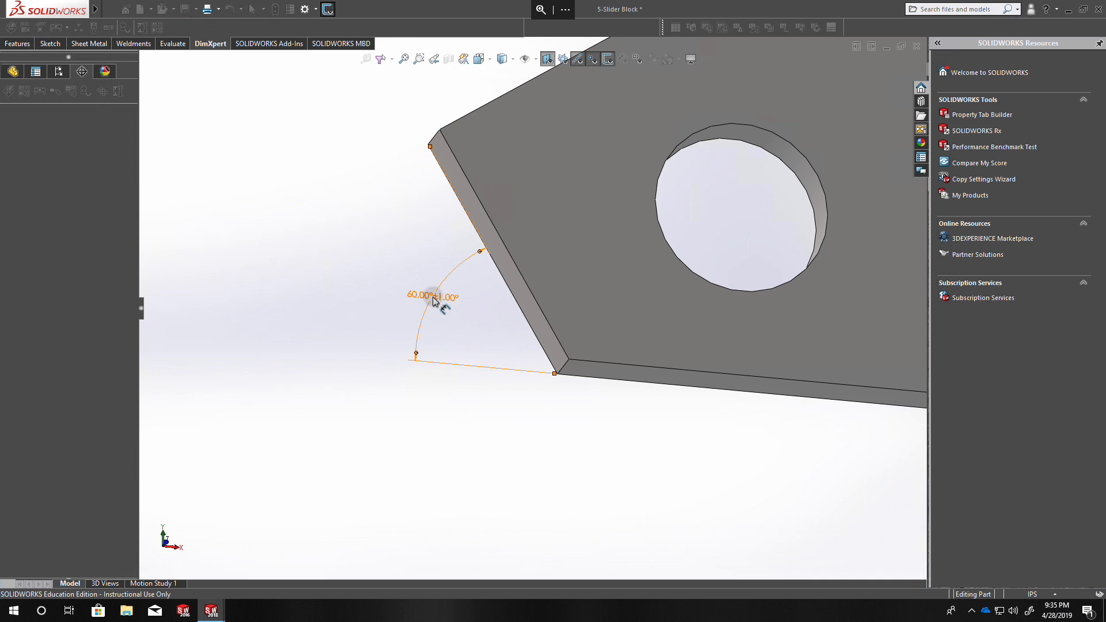
pyautogui.click(9, 104)
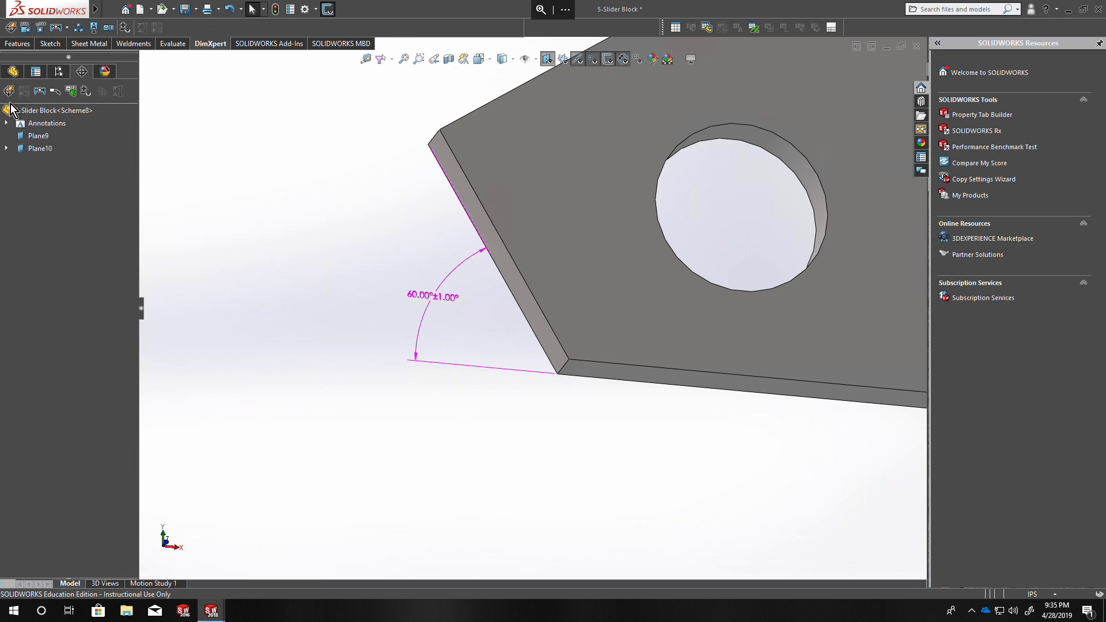
# Turn on the DimXpert tolerance status display and inspect the bottom and lower-left slanted faces.
pyautogui.click(36, 149)
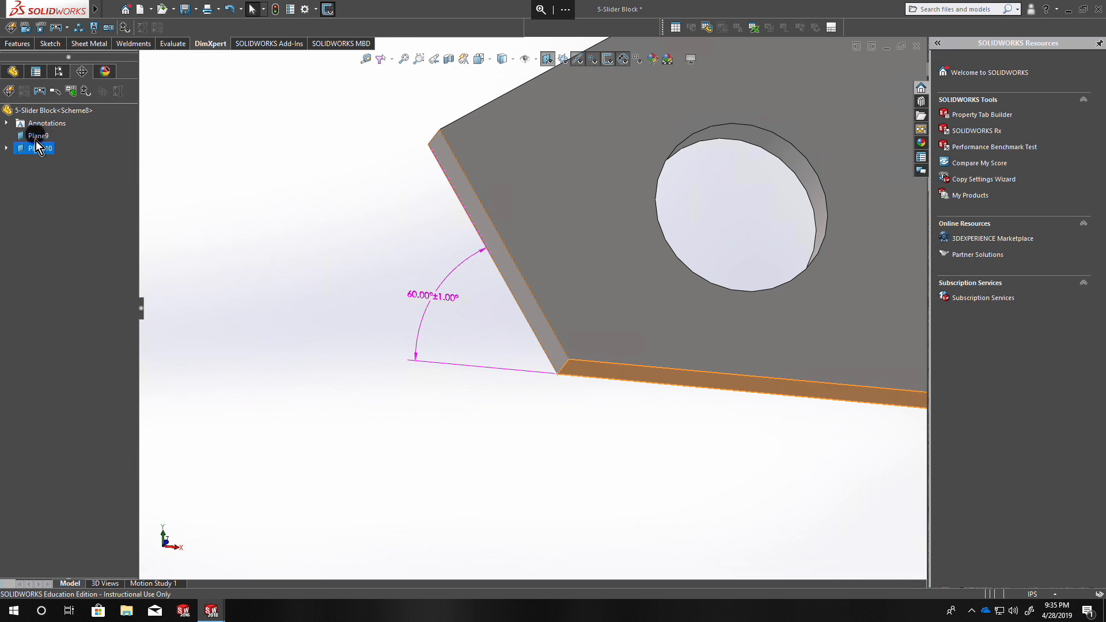
pyautogui.click(84, 92)
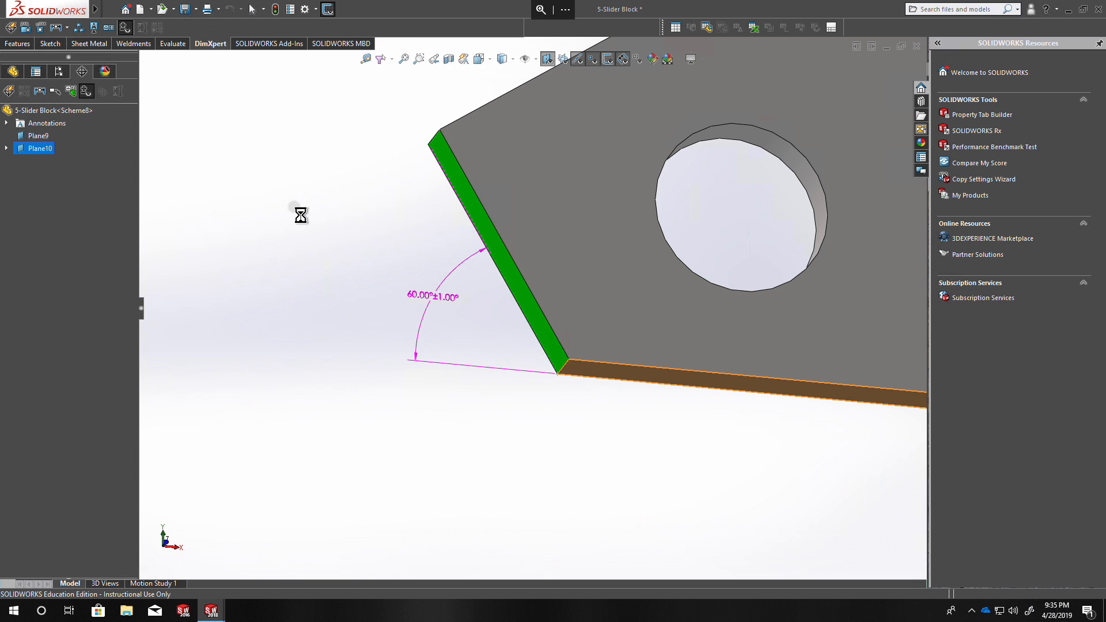
pyautogui.moveTo(392, 306); pyautogui.dragTo(468, 256, button='middle')
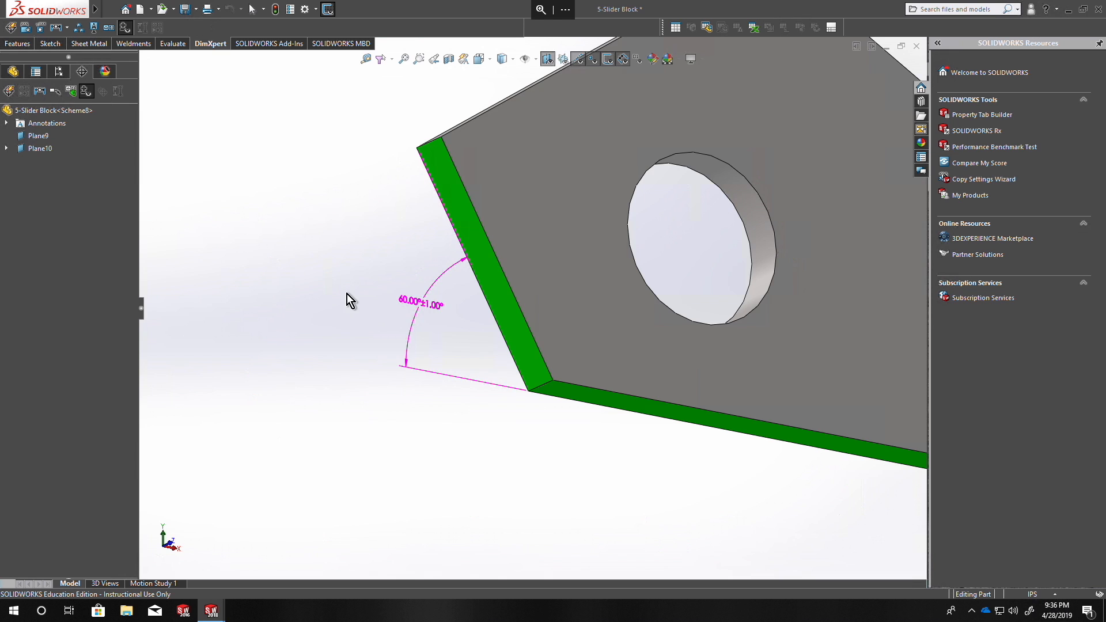
pyautogui.scroll(5, 348, 299)
pyautogui.moveTo(465, 341); pyautogui.dragTo(427, 311, button='middle')
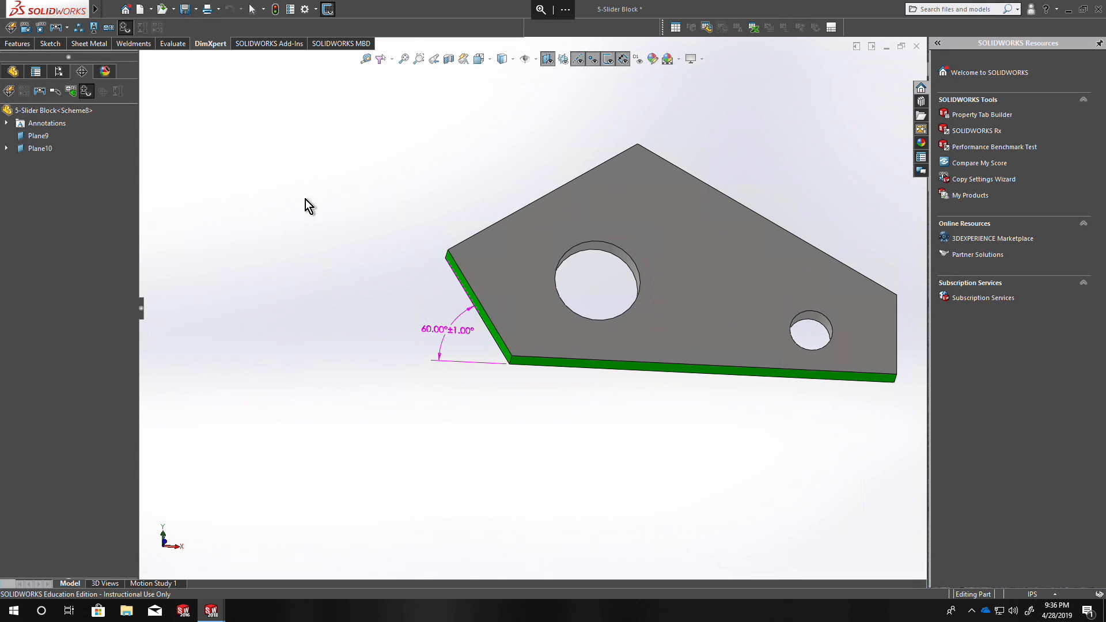
# Add a location dimension from the intersection line of the lower-left slanted and bottom faces to the vertical end face, placed below the part.
pyautogui.click(23, 31)
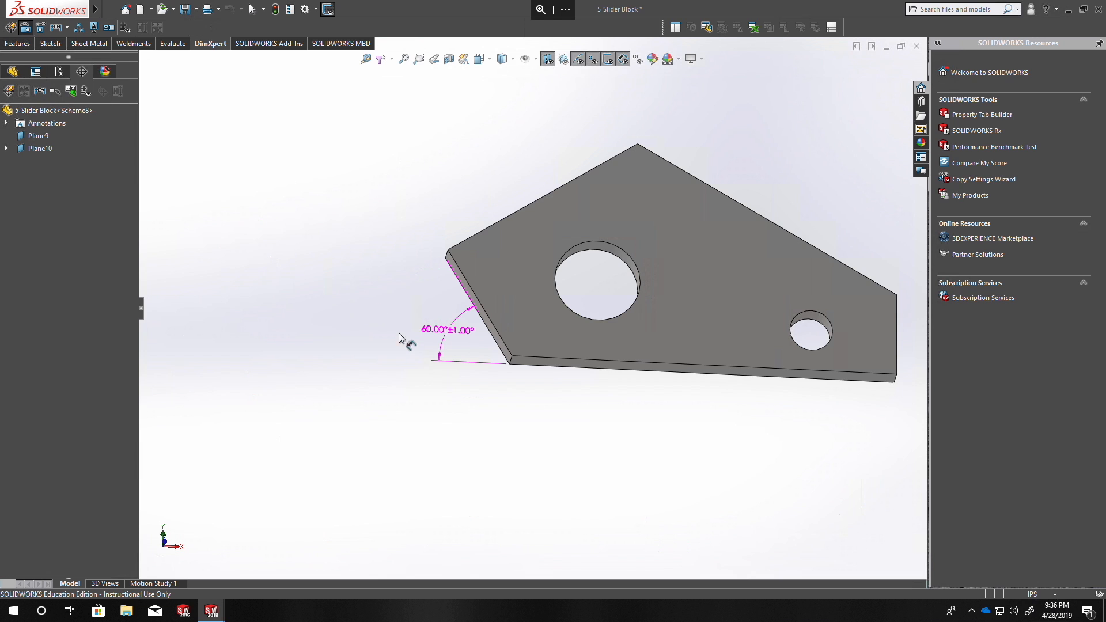
pyautogui.moveTo(470, 358); pyautogui.dragTo(502, 386, button='middle')
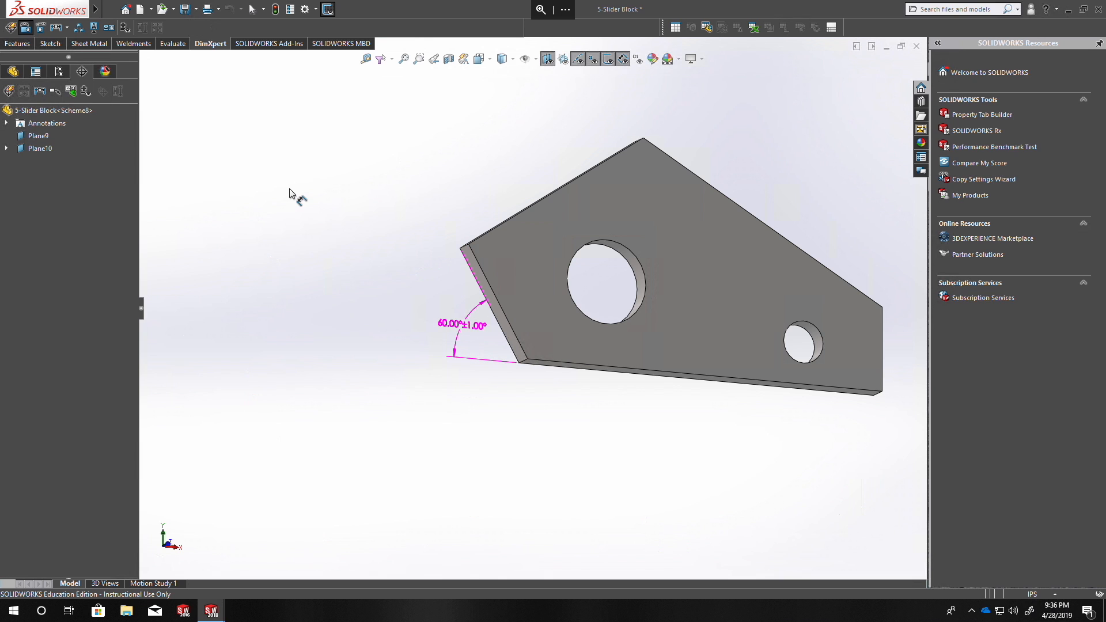
pyautogui.moveTo(548, 391); pyautogui.dragTo(511, 353, button='middle')
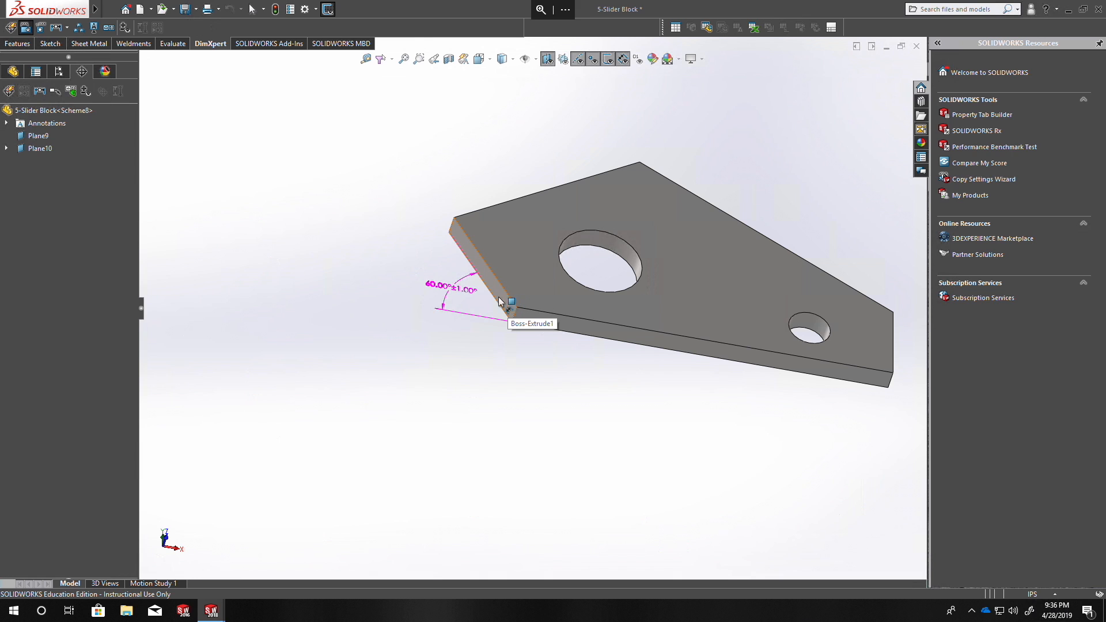
pyautogui.click(495, 294)
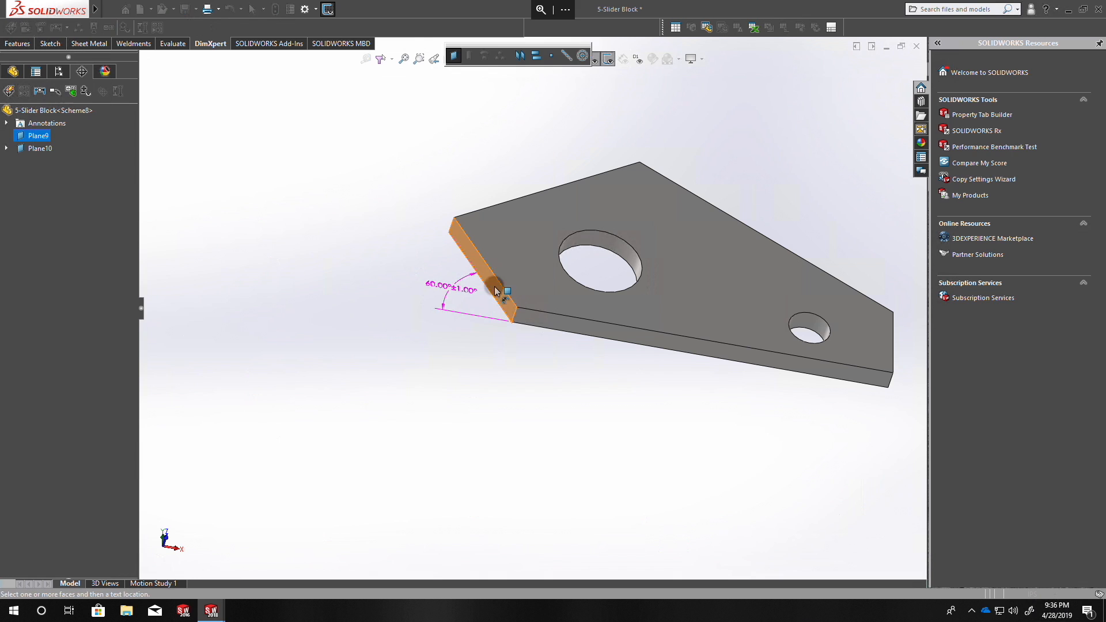
pyautogui.click(565, 57)
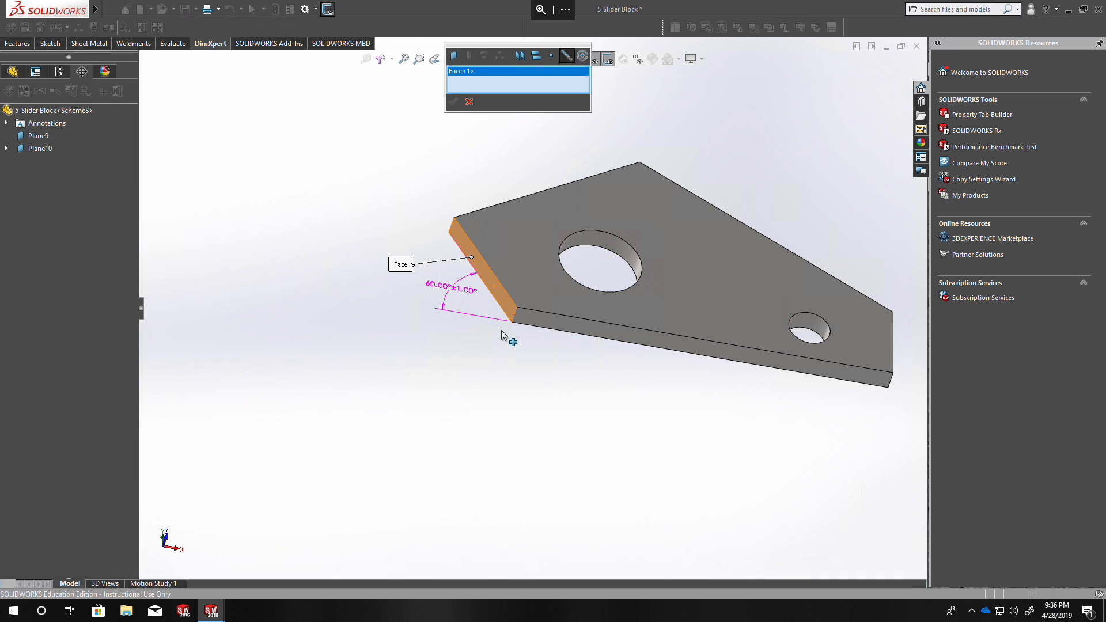
pyautogui.click(528, 316)
pyautogui.click(453, 101)
pyautogui.moveTo(531, 370); pyautogui.dragTo(519, 366, button='middle')
pyautogui.click(721, 245)
pyautogui.moveTo(596, 425); pyautogui.dragTo(690, 419, button='middle')
pyautogui.click(701, 421)
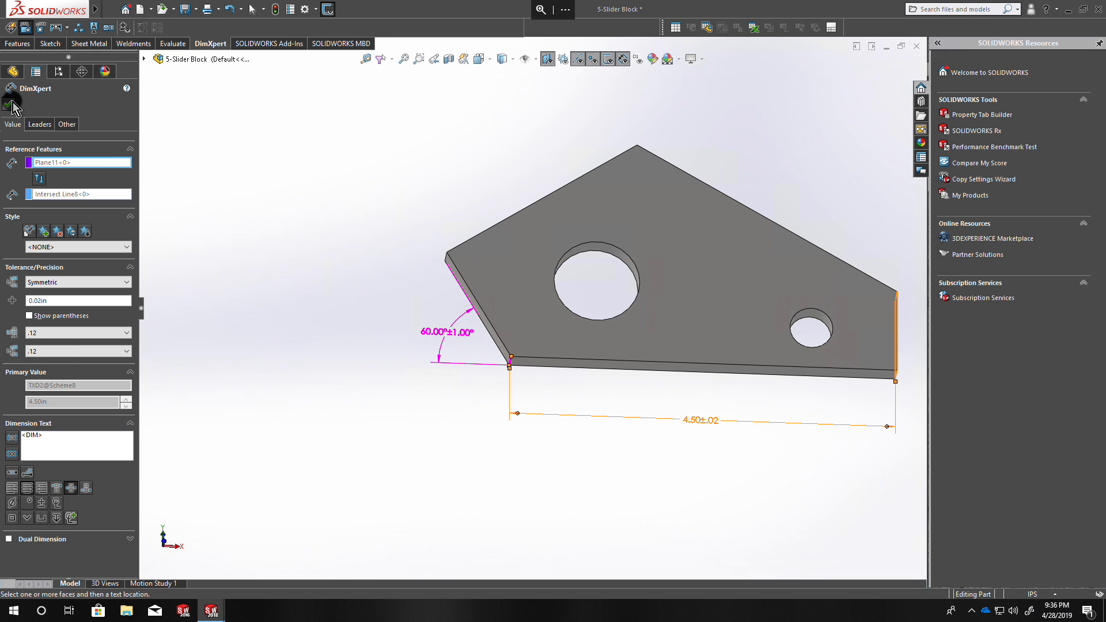
pyautogui.click(9, 105)
# Show the tolerance status again and examine the vertical end face and the bottom face.
pyautogui.click(89, 92)
pyautogui.moveTo(240, 306); pyautogui.dragTo(358, 291, button='middle')
pyautogui.moveTo(777, 355); pyautogui.dragTo(741, 222, button='middle')
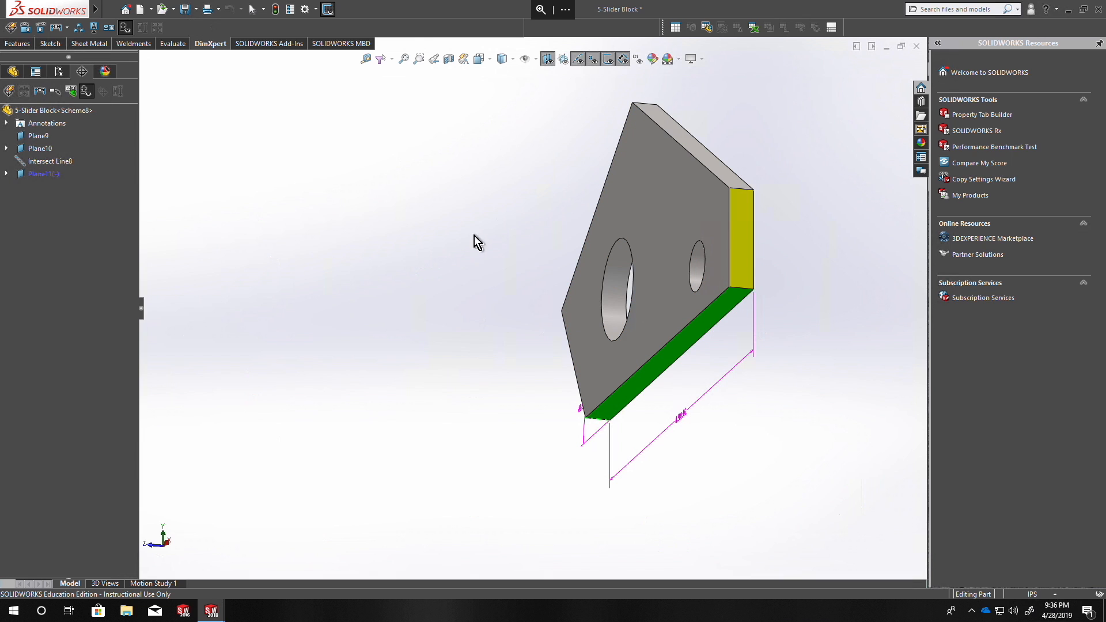
# Add a location dimension from the bottom face to the intersection line of the vertical end face and the upper-right slanted face.
pyautogui.click(27, 29)
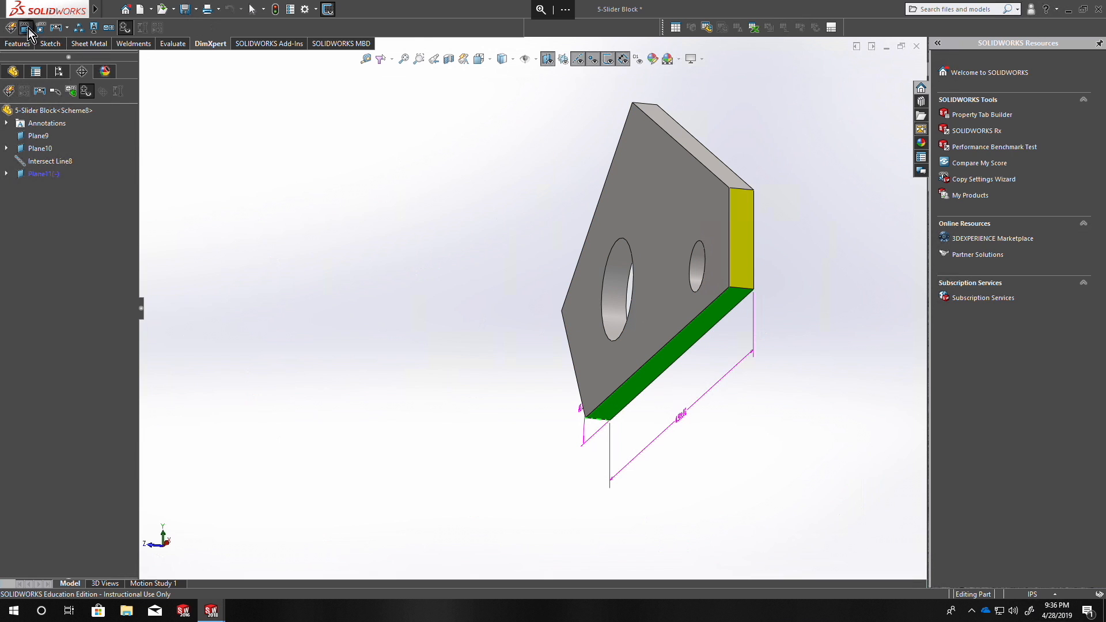
pyautogui.click(723, 311)
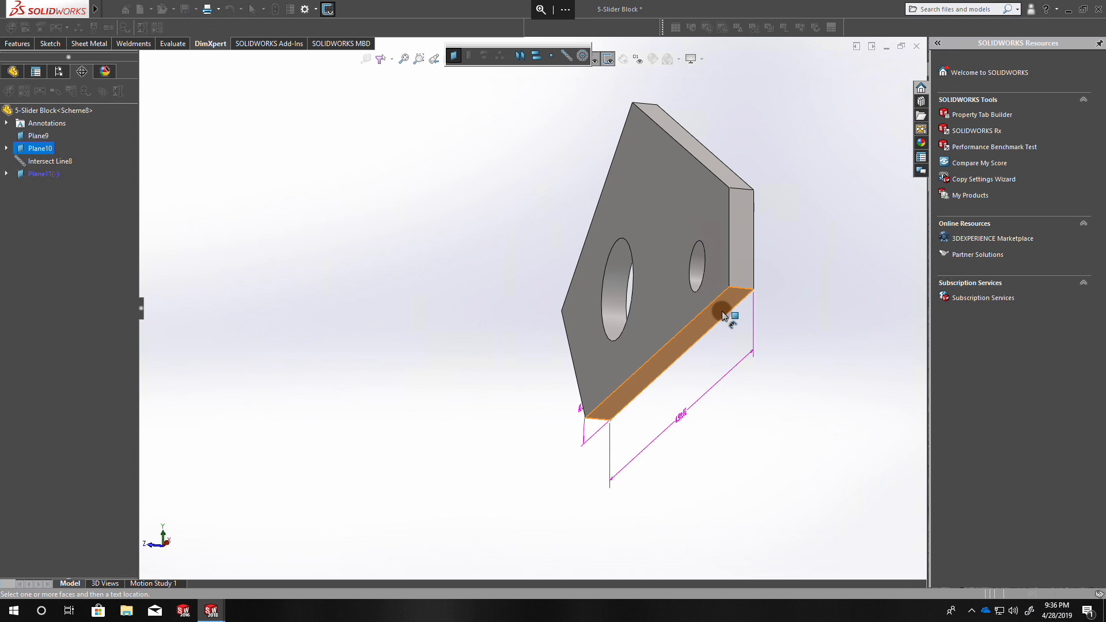
pyautogui.click(738, 209)
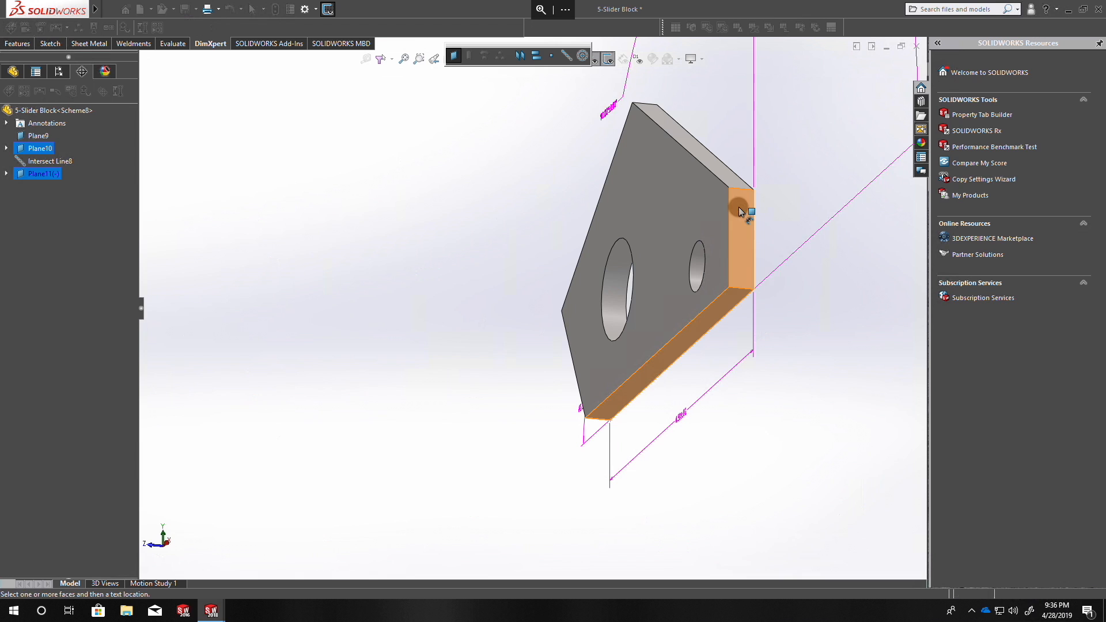
pyautogui.click(570, 58)
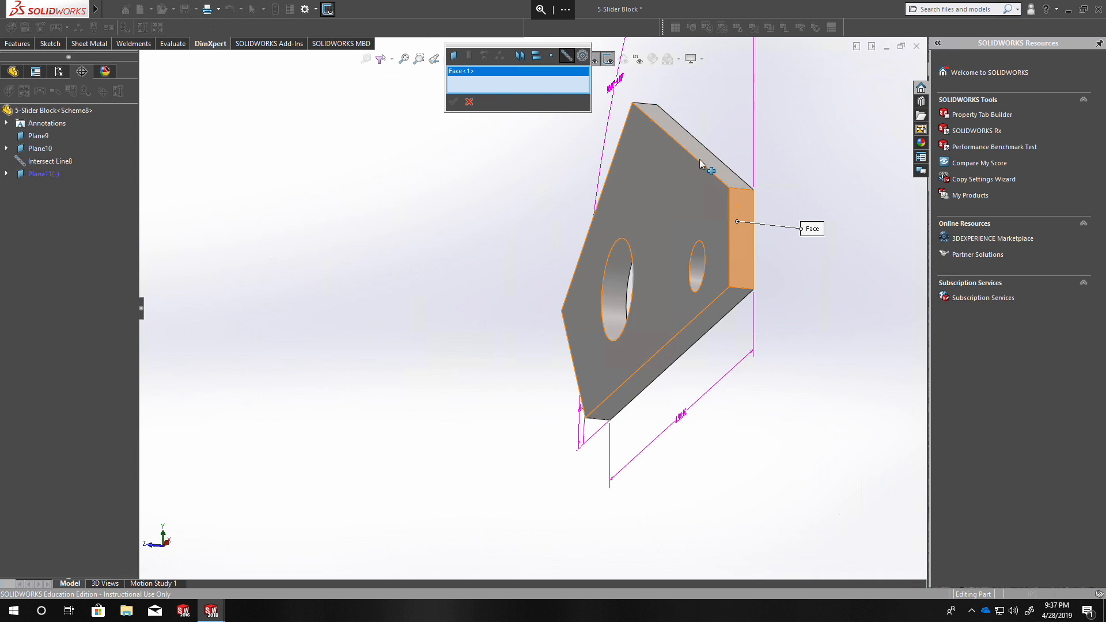
pyautogui.click(715, 163)
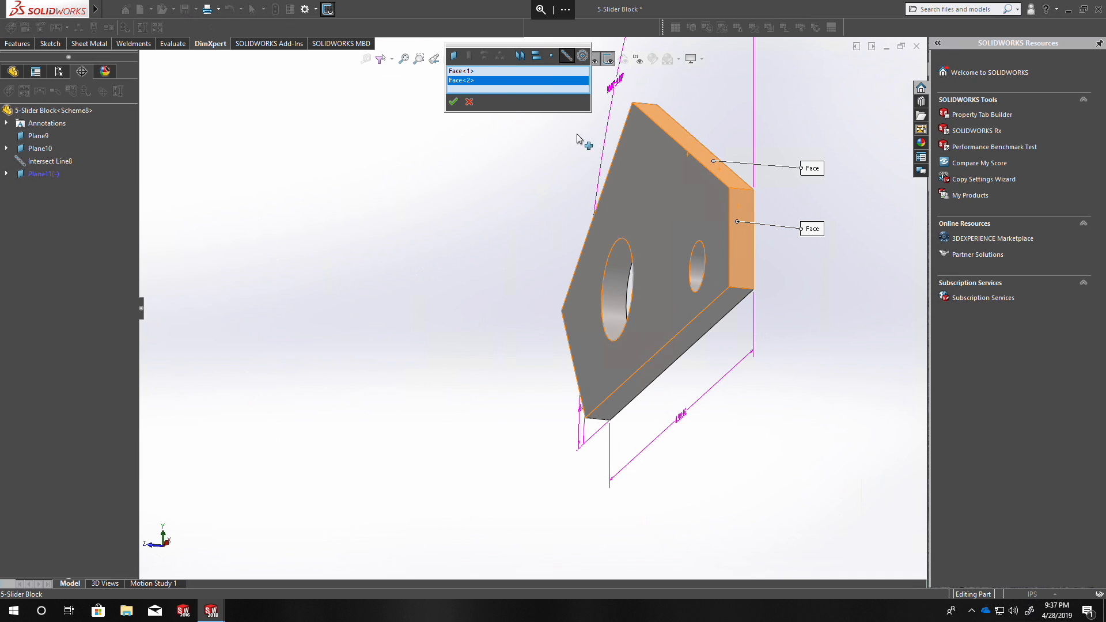
pyautogui.click(453, 102)
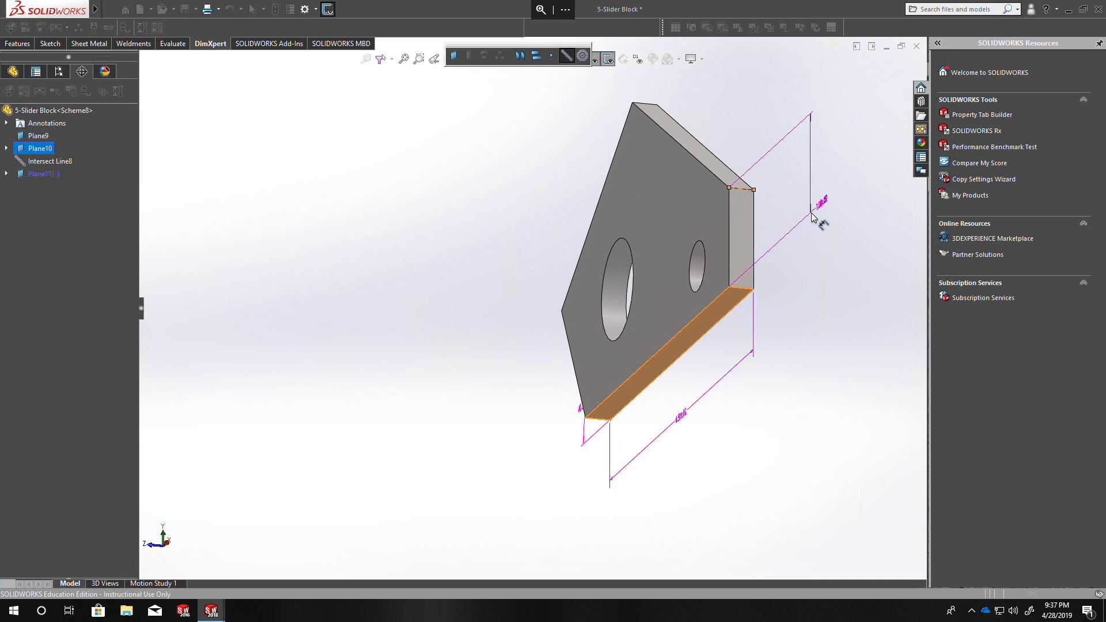
pyautogui.click(782, 194)
pyautogui.moveTo(716, 245); pyautogui.dragTo(626, 262, button='middle')
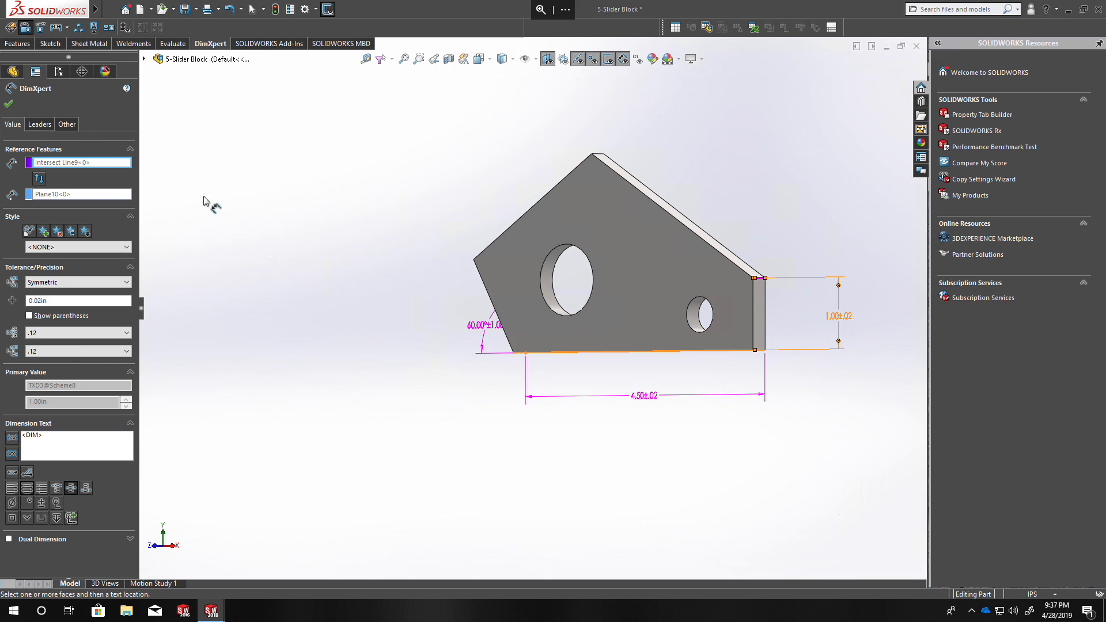
pyautogui.click(9, 105)
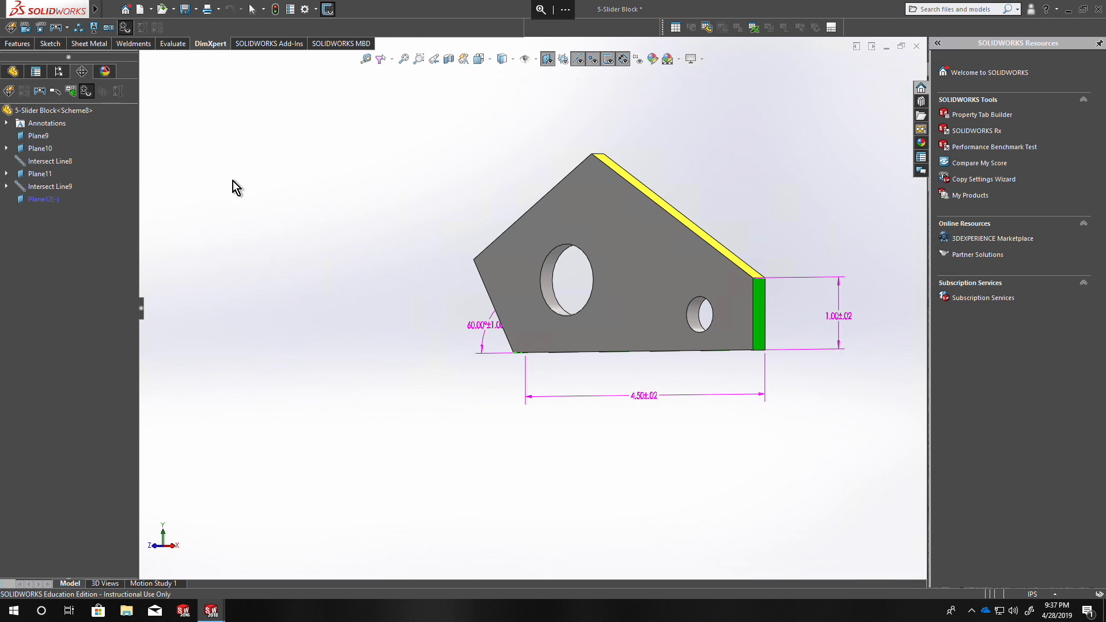
# Add a location dimension for the angle between the vertical end face and the upper-right slanted face, placed above that slope.
pyautogui.moveTo(636, 314); pyautogui.dragTo(780, 267, button='middle')
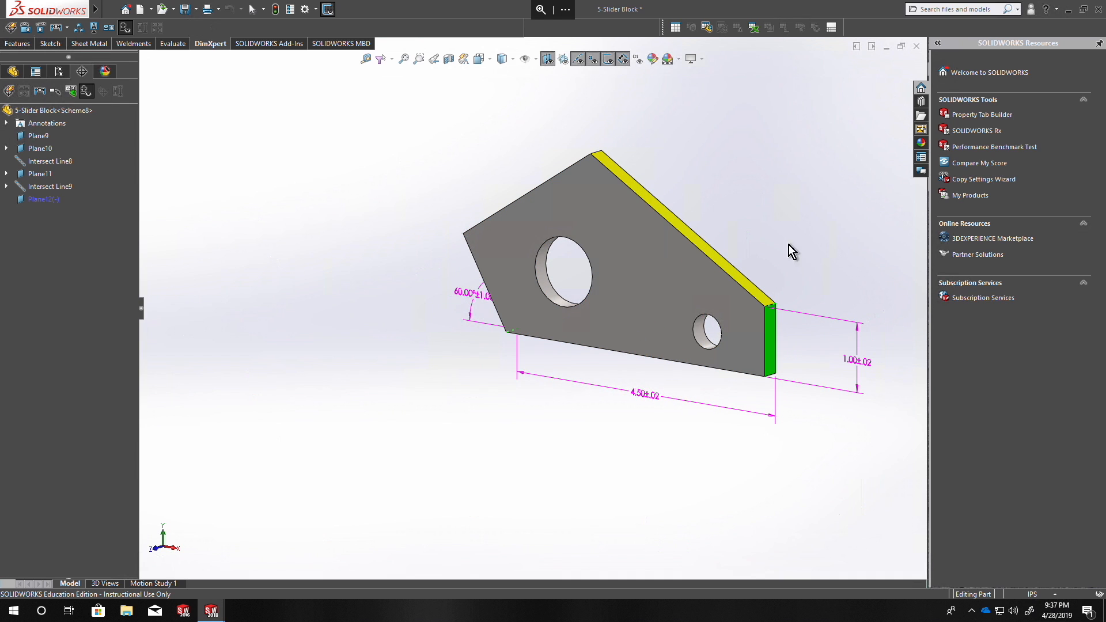
pyautogui.click(28, 29)
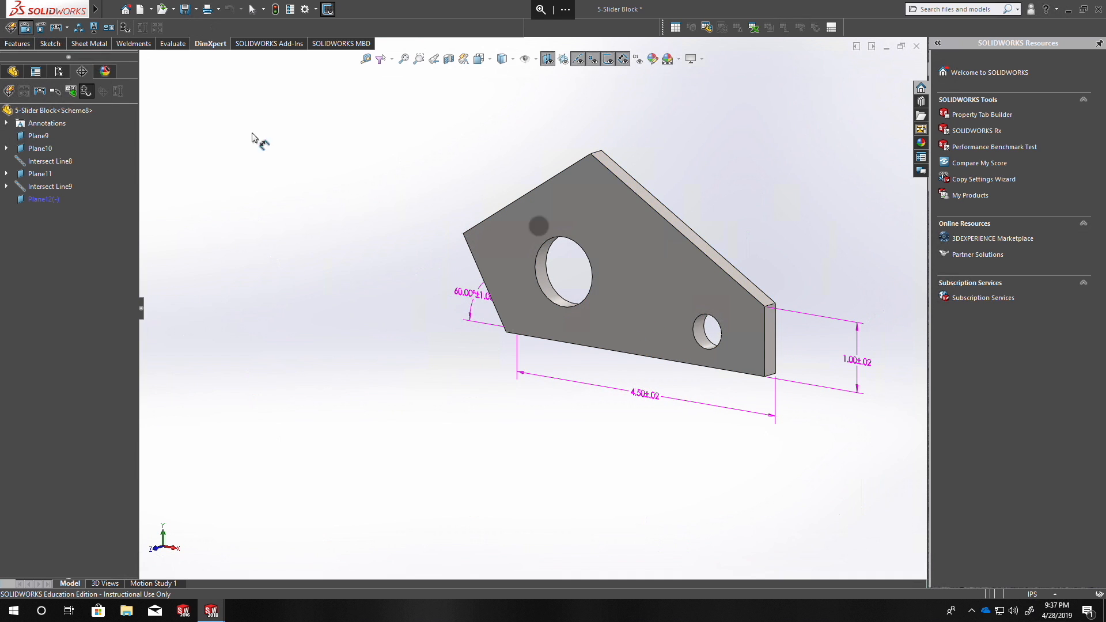
pyautogui.click(769, 325)
pyautogui.click(745, 288)
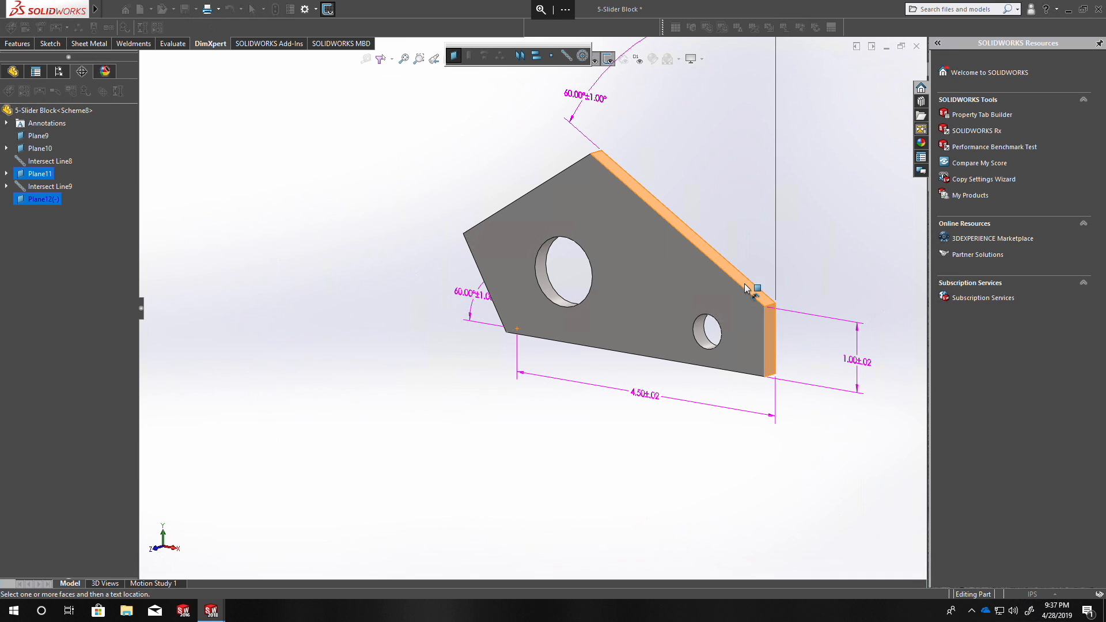
pyautogui.click(748, 232)
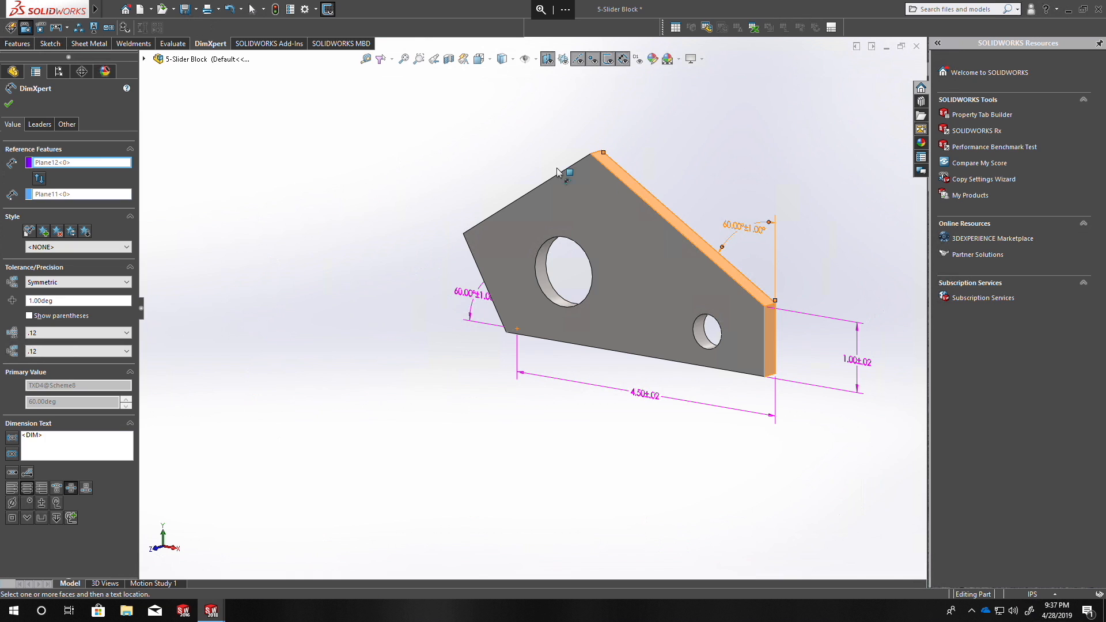
pyautogui.click(12, 106)
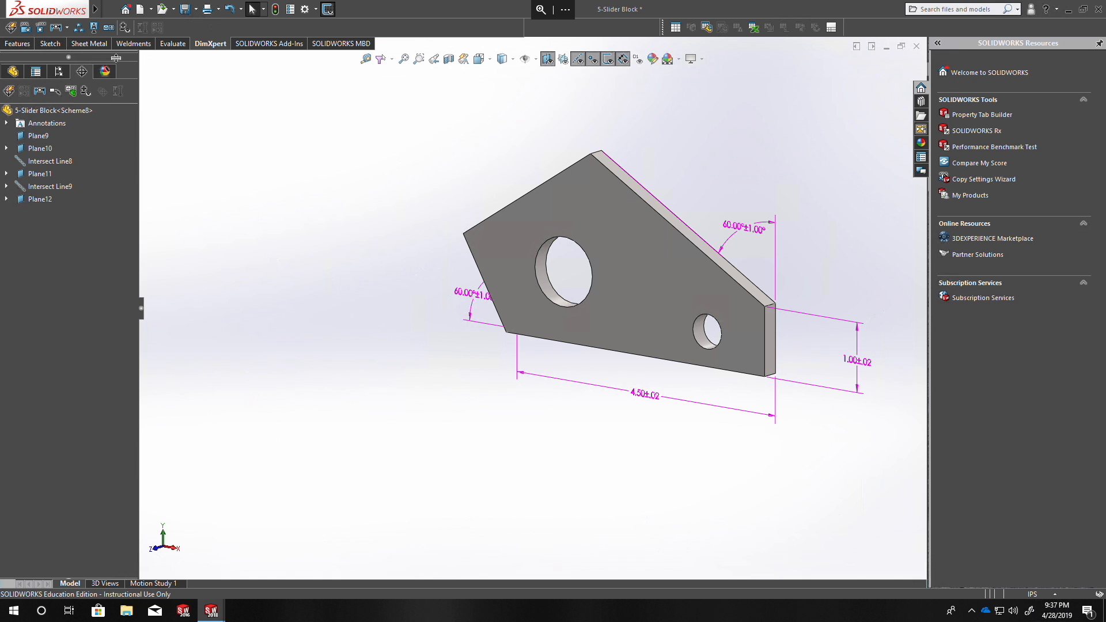
# Show the tolerance status and examine the two upper slanted faces and the vertical end face.
pyautogui.click(126, 29)
pyautogui.moveTo(778, 305); pyautogui.dragTo(827, 325, button='middle')
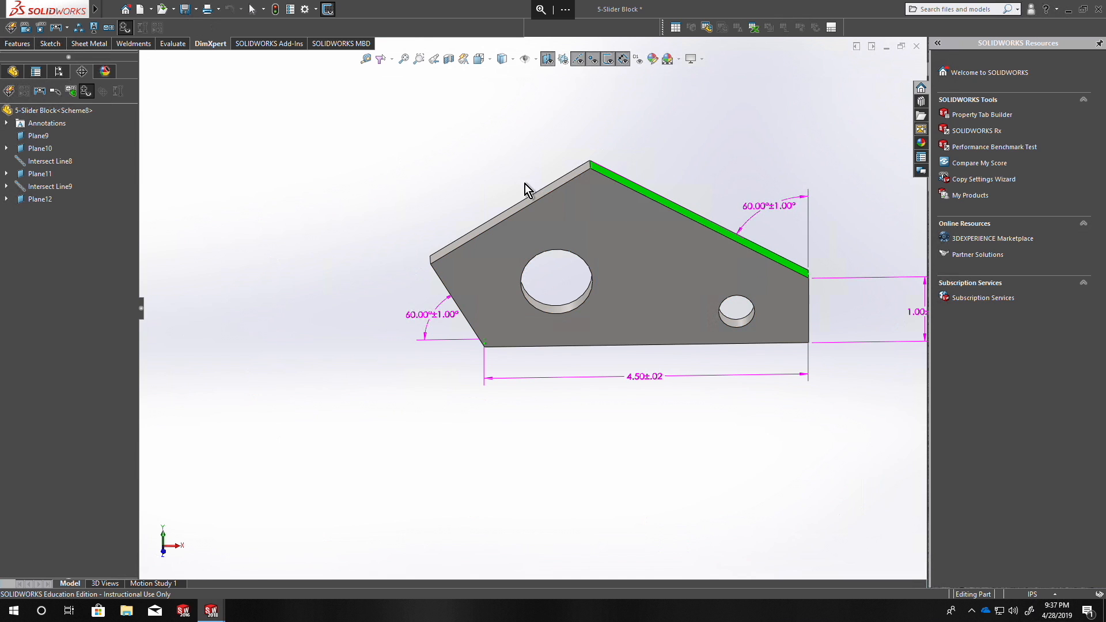
pyautogui.moveTo(604, 181); pyautogui.dragTo(618, 155, button='middle')
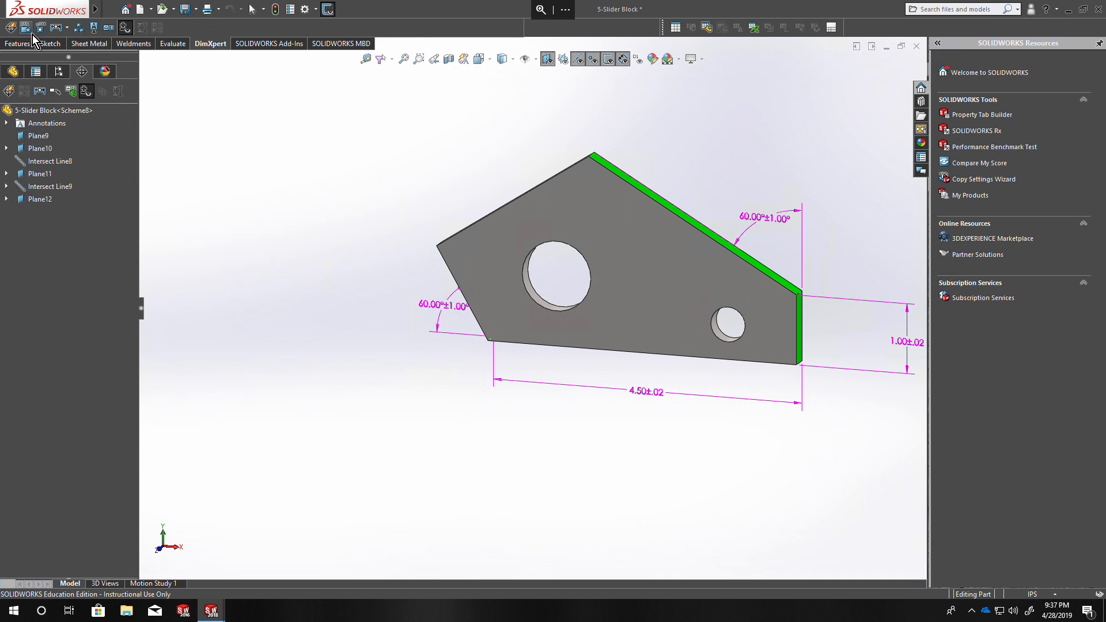
# Add a location dimension from the vertical end and upper-right slanted faces' intersection line to the upper slanted faces' intersection line, aligned with the slope.
pyautogui.scroll(-3, 763, 300)
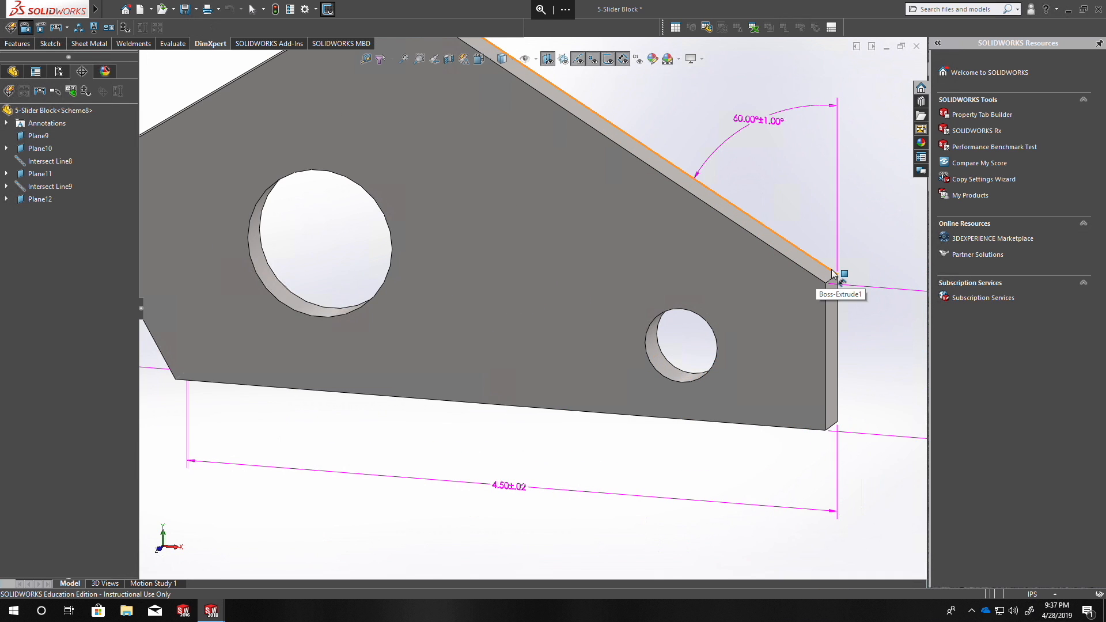
pyautogui.click(833, 286)
pyautogui.scroll(3, 667, 265)
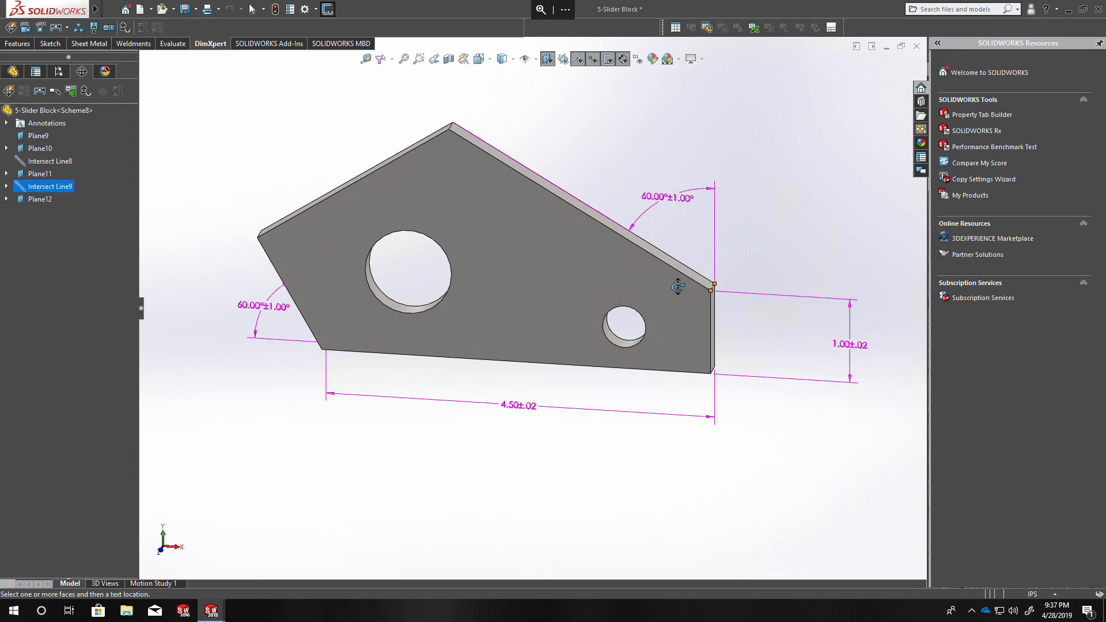
pyautogui.scroll(-4, 436, 162)
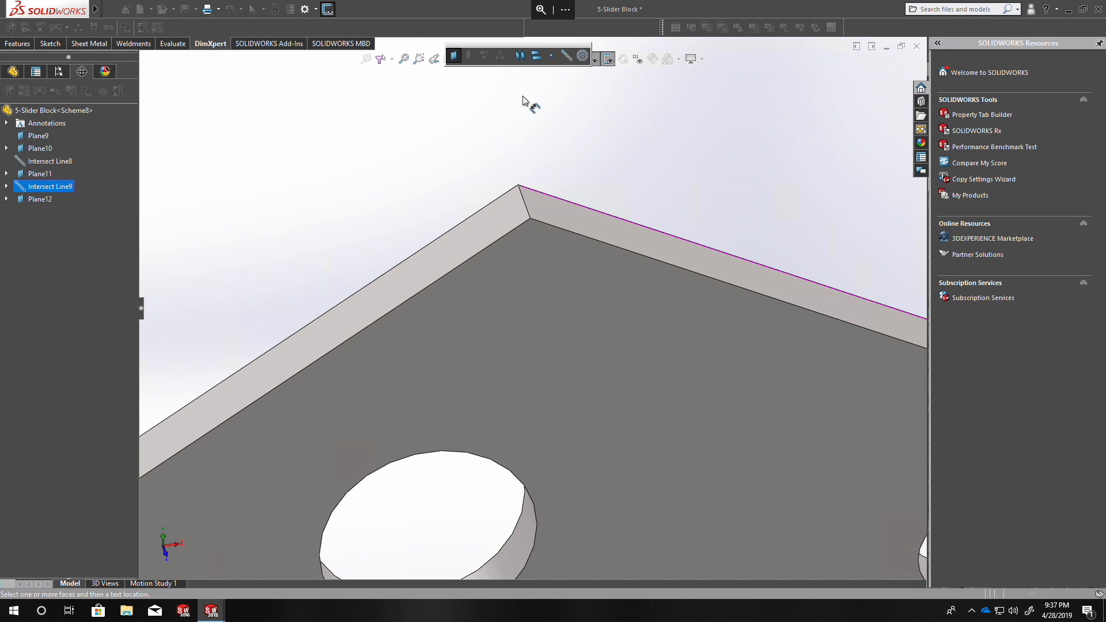
pyautogui.click(566, 58)
pyautogui.click(488, 226)
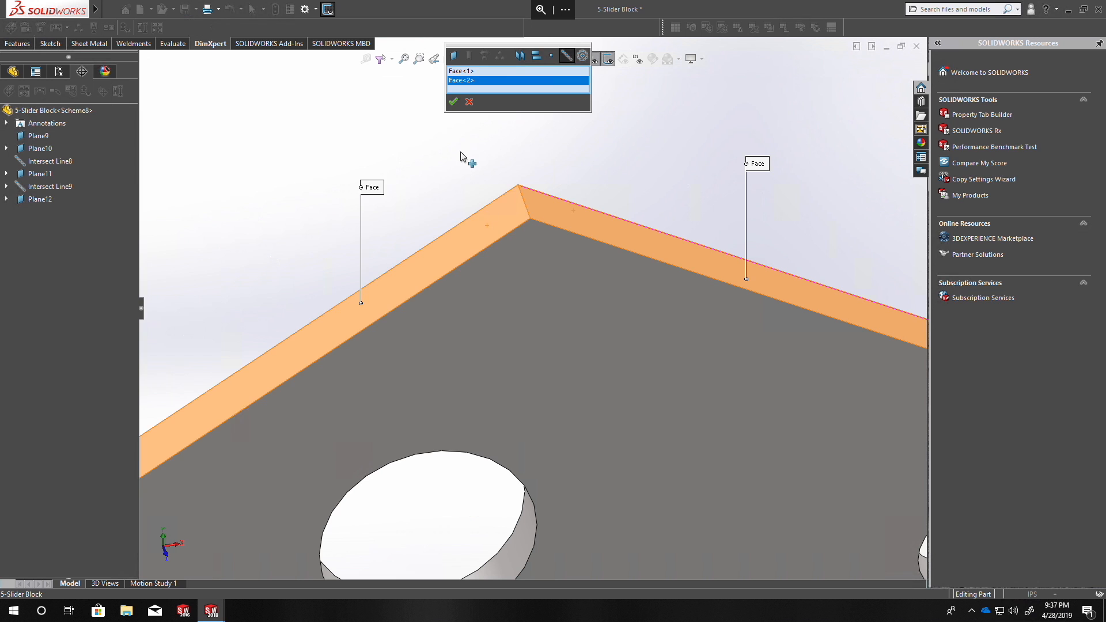
pyautogui.click(454, 102)
pyautogui.scroll(4, 659, 218)
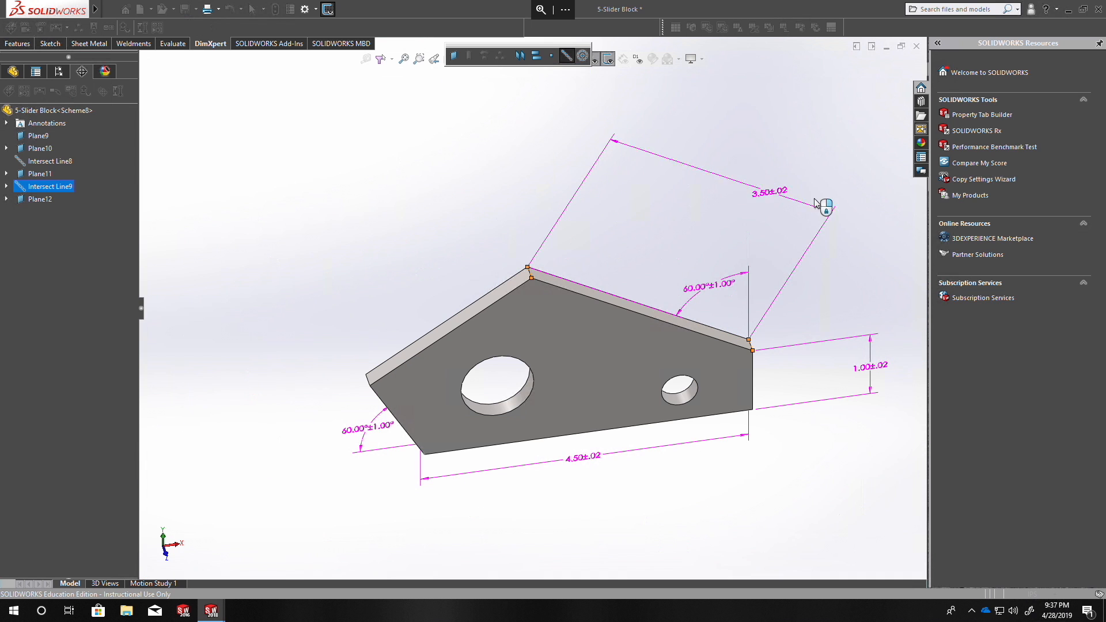
pyautogui.moveTo(747, 200); pyautogui.dragTo(780, 213)
pyautogui.click(778, 209)
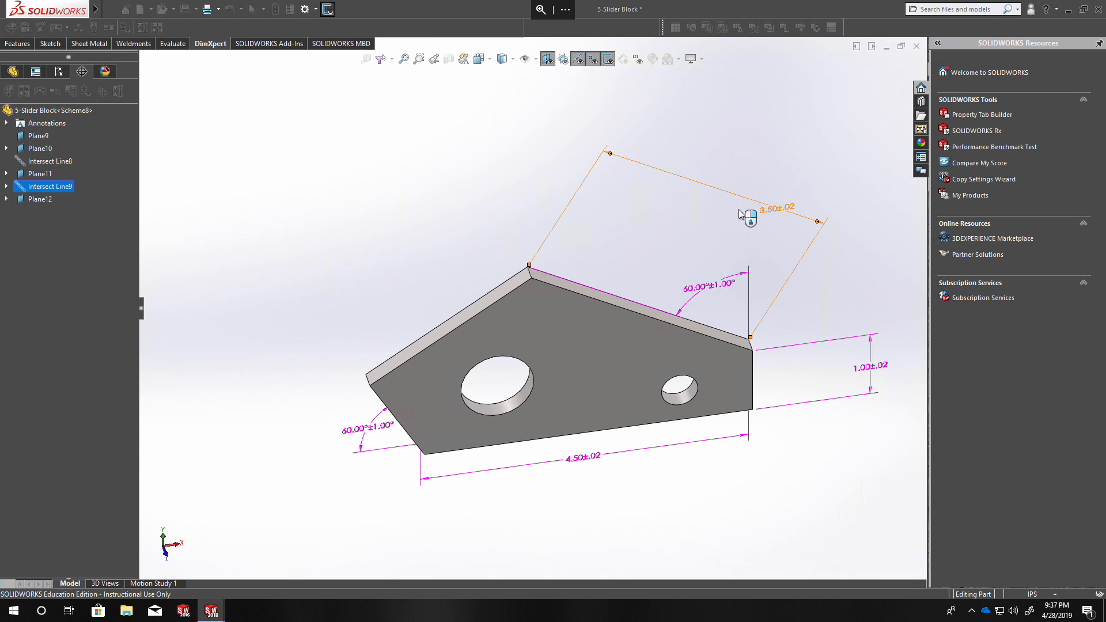
pyautogui.click(9, 104)
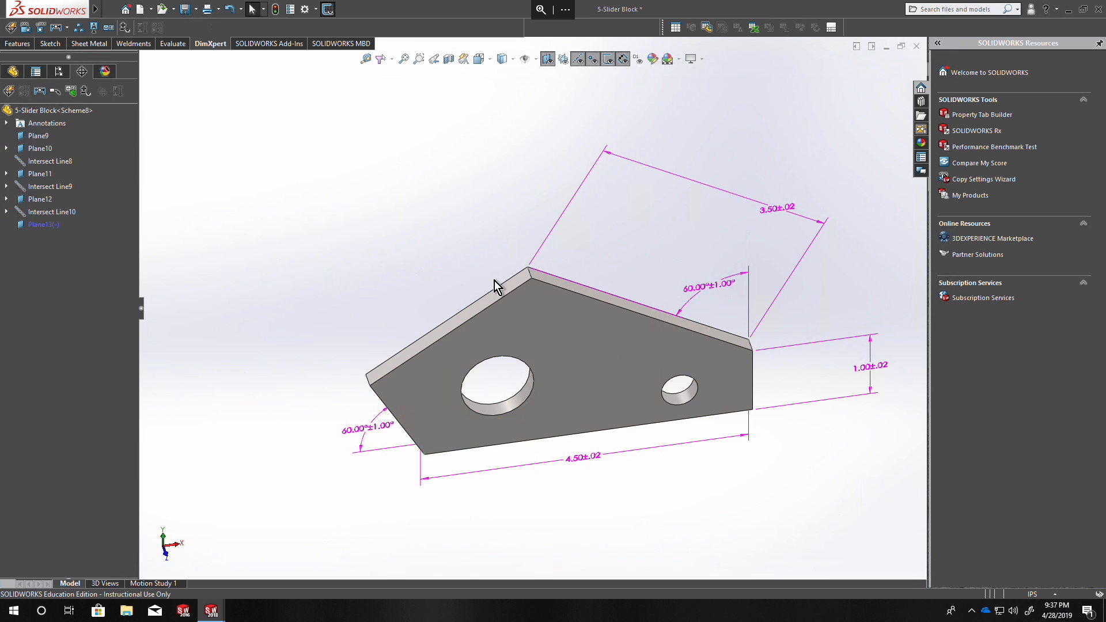
# Show the tolerance status again and examine the upper-left slanted, lower-left slanted and bottom faces.
pyautogui.click(128, 28)
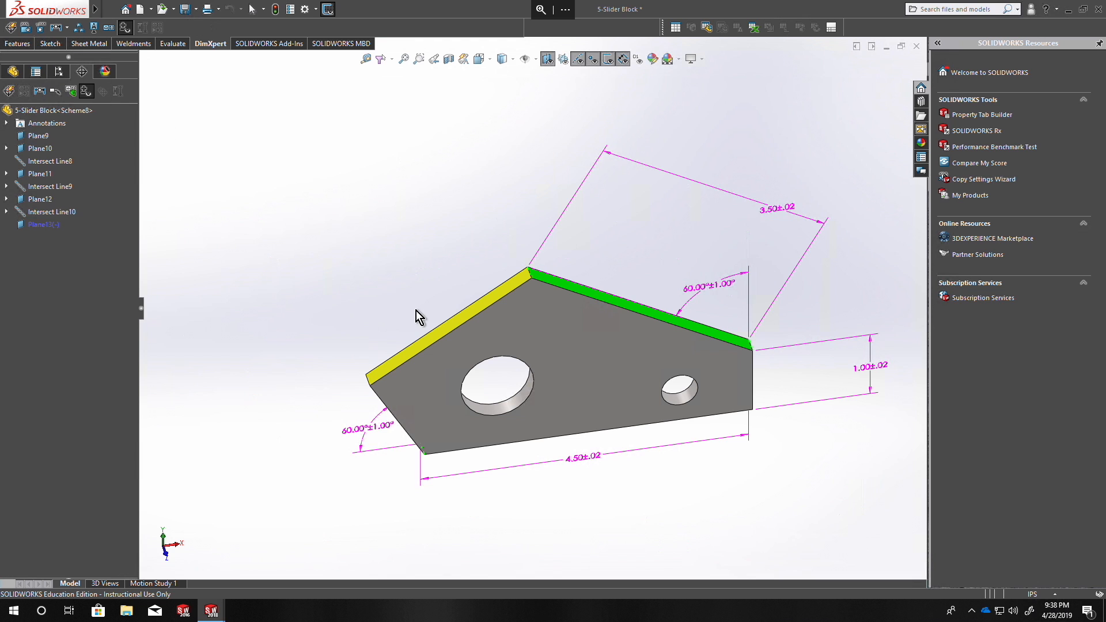
pyautogui.moveTo(277, 220); pyautogui.dragTo(291, 99, button='middle')
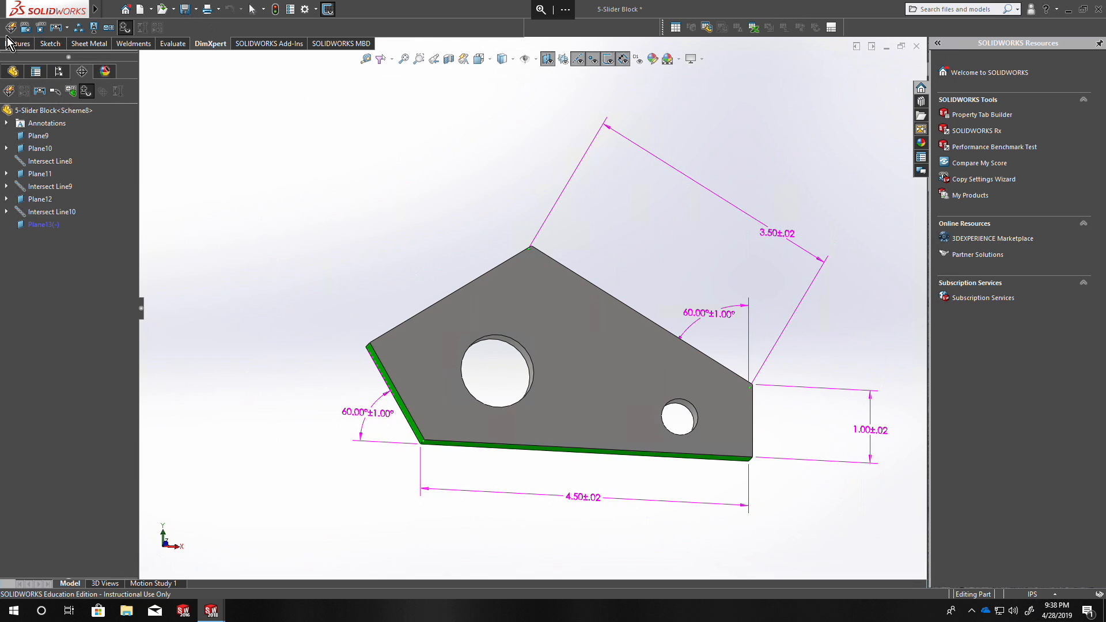
# Add an aligned location dimension from the lower-left corner's intersection line to the intersection line of the lower-left and upper-left slanted faces.
pyautogui.scroll(-5, 432, 433)
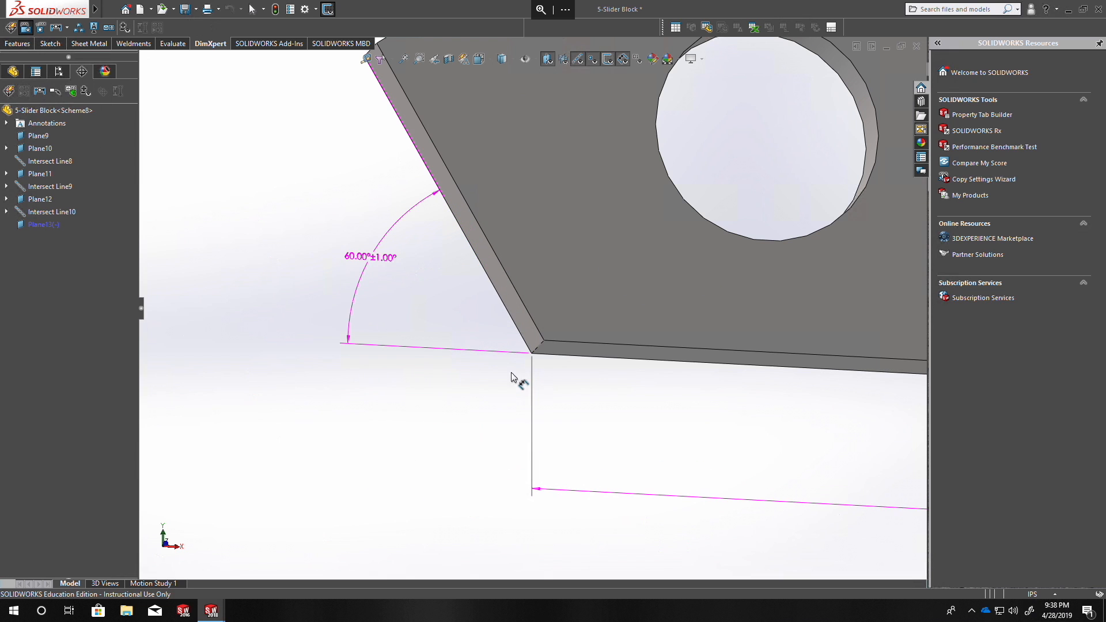
pyautogui.click(537, 348)
pyautogui.scroll(3, 514, 449)
pyautogui.scroll(-3, 403, 222)
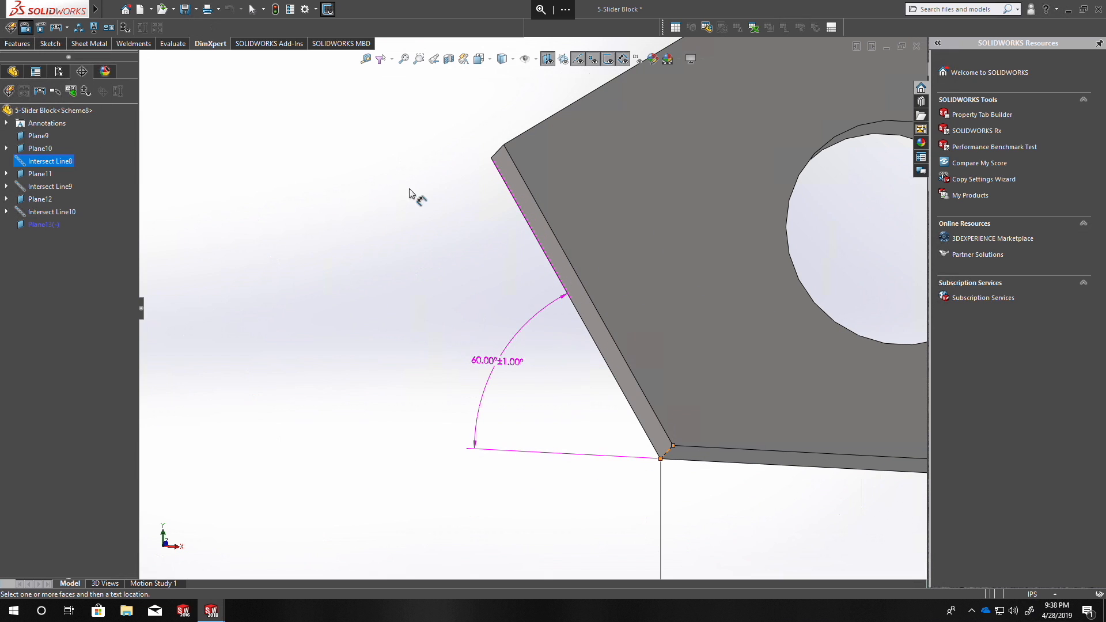
pyautogui.moveTo(519, 185); pyautogui.dragTo(554, 78, button='middle')
pyautogui.click(566, 57)
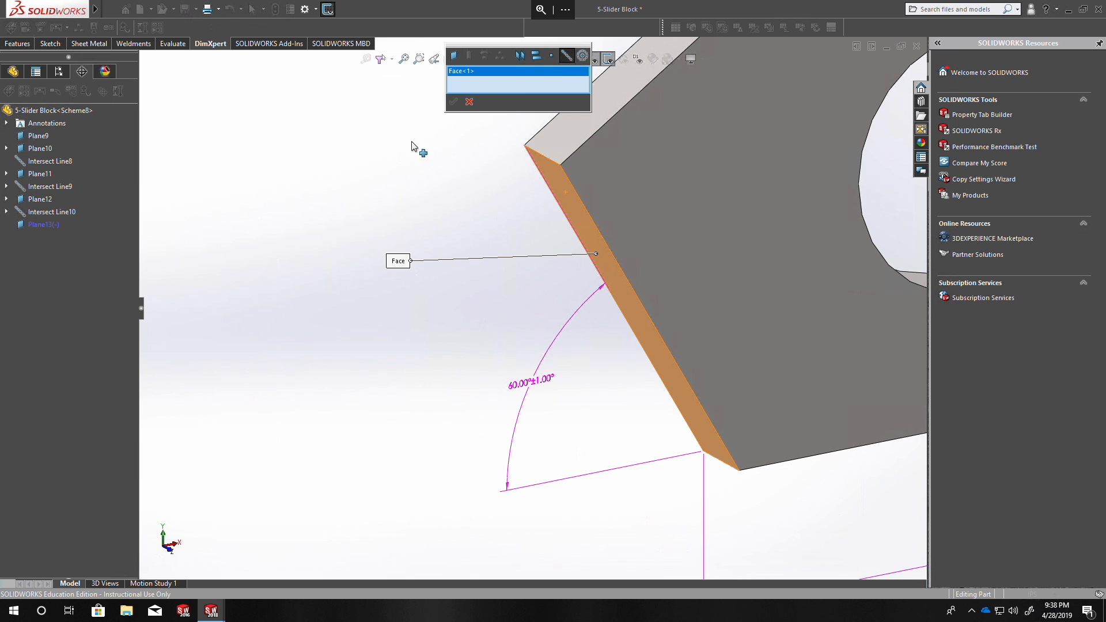
pyautogui.click(560, 139)
pyautogui.click(452, 103)
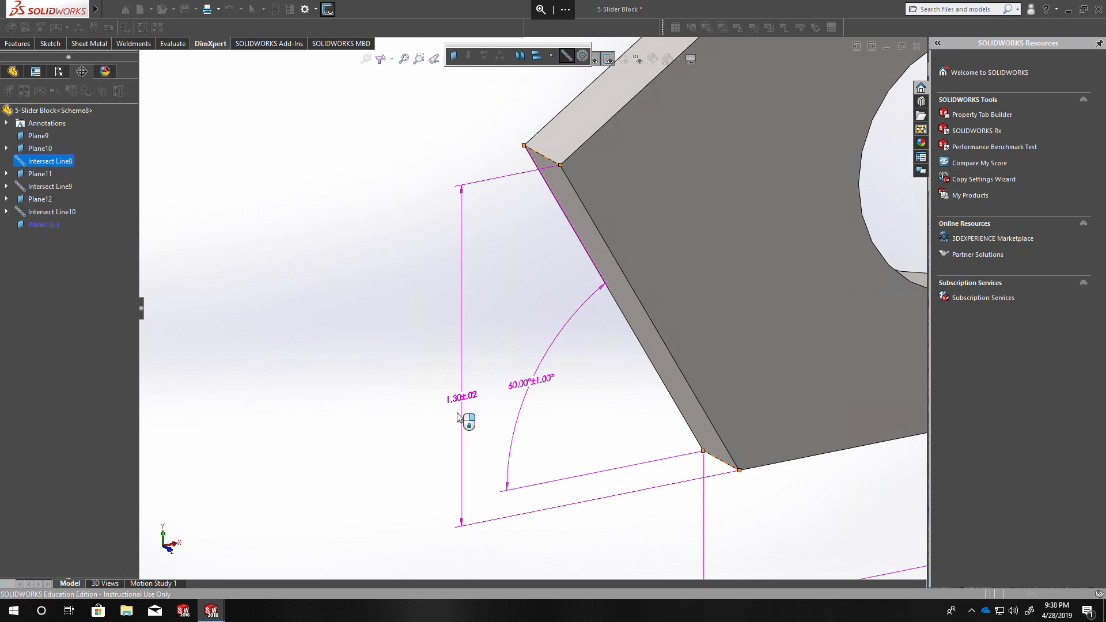
pyautogui.click(433, 558)
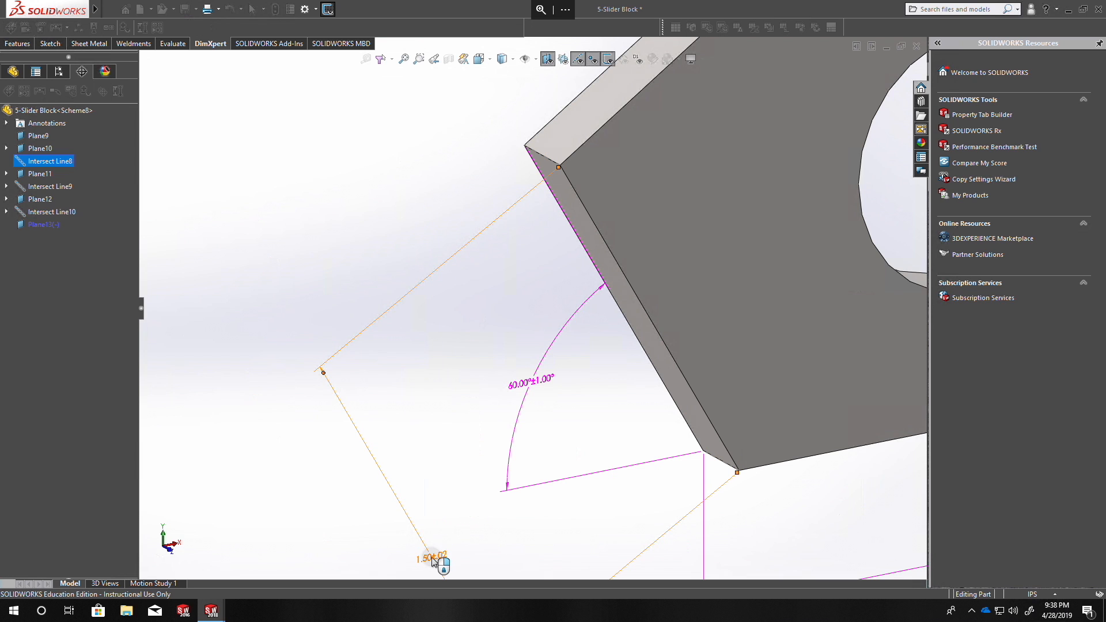
pyautogui.click(9, 105)
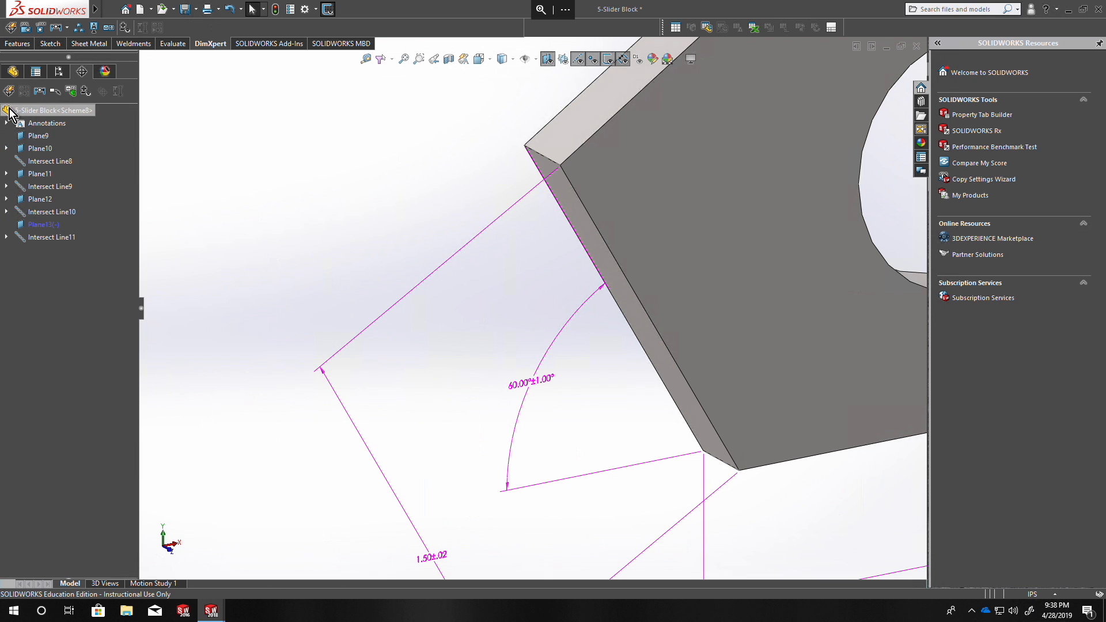
# Show the tolerance status and check the constraint state of the upper-left slanted face against the whole part.
pyautogui.scroll(5, 294, 283)
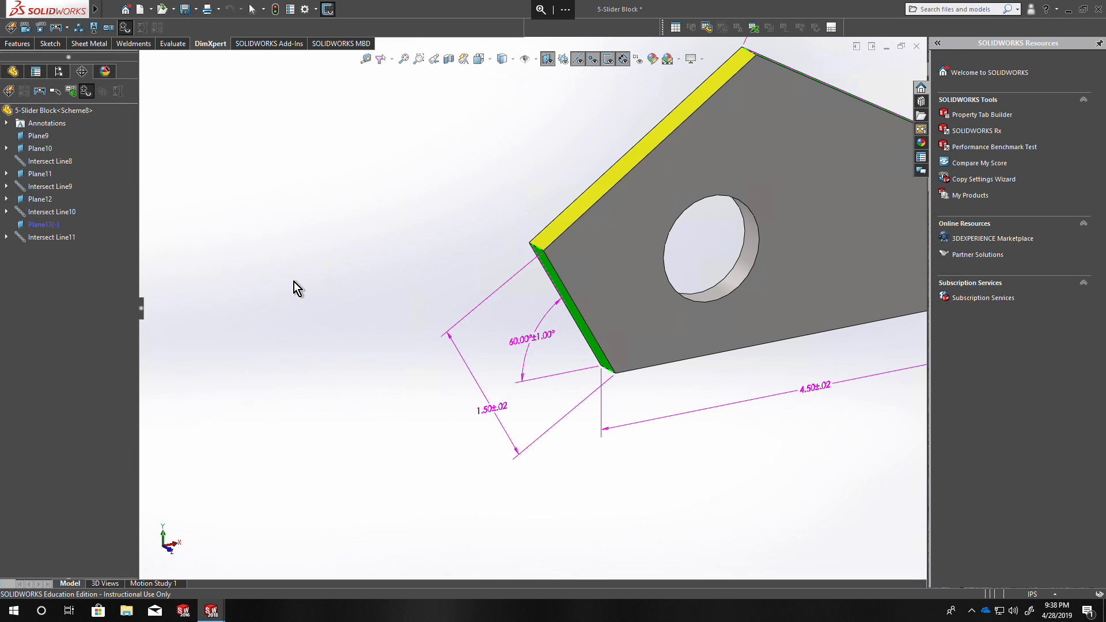
pyautogui.scroll(1, 277, 274)
pyautogui.moveTo(435, 397); pyautogui.dragTo(450, 372, button='middle')
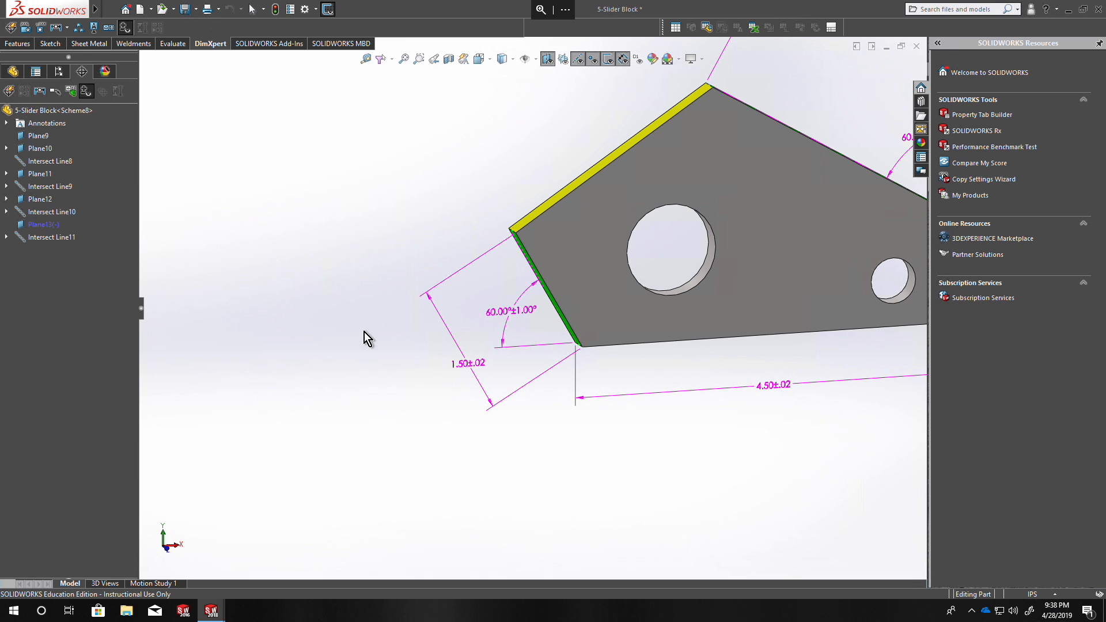
pyautogui.scroll(3, 386, 326)
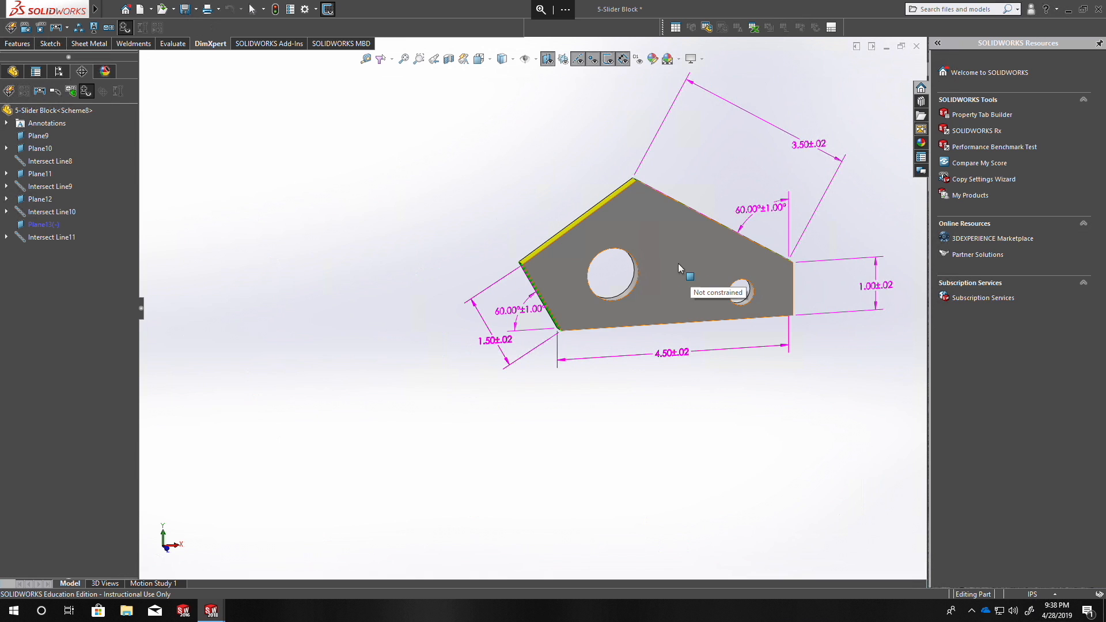
# Delete the entire DimXpert tolerance scheme and undo the deletion.
pyautogui.rightClick(45, 115)
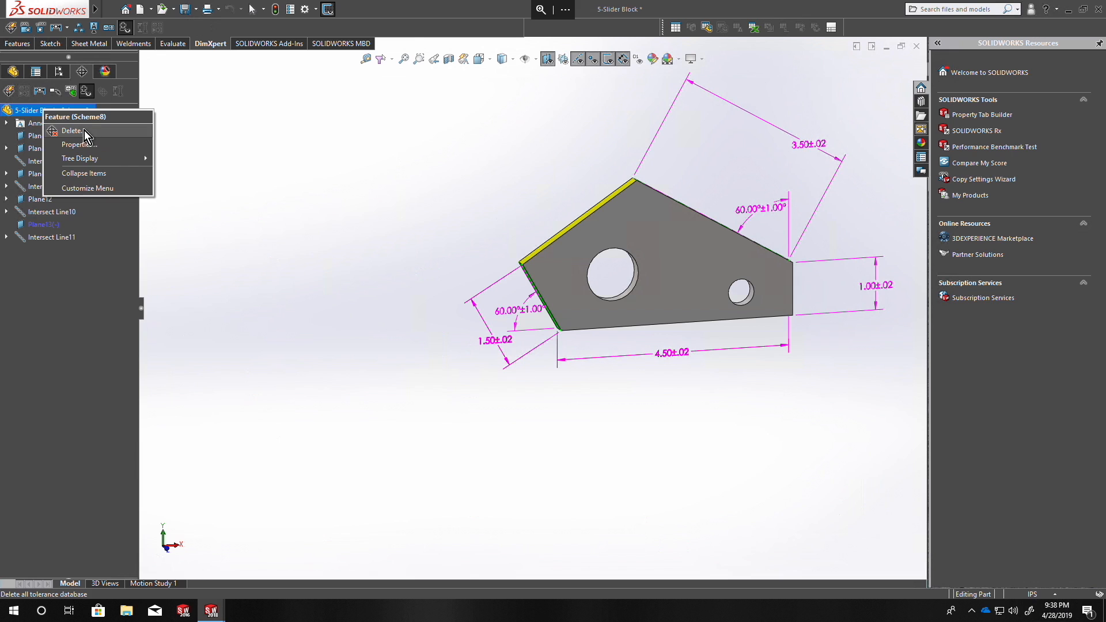
pyautogui.click(84, 129)
pyautogui.click(578, 307)
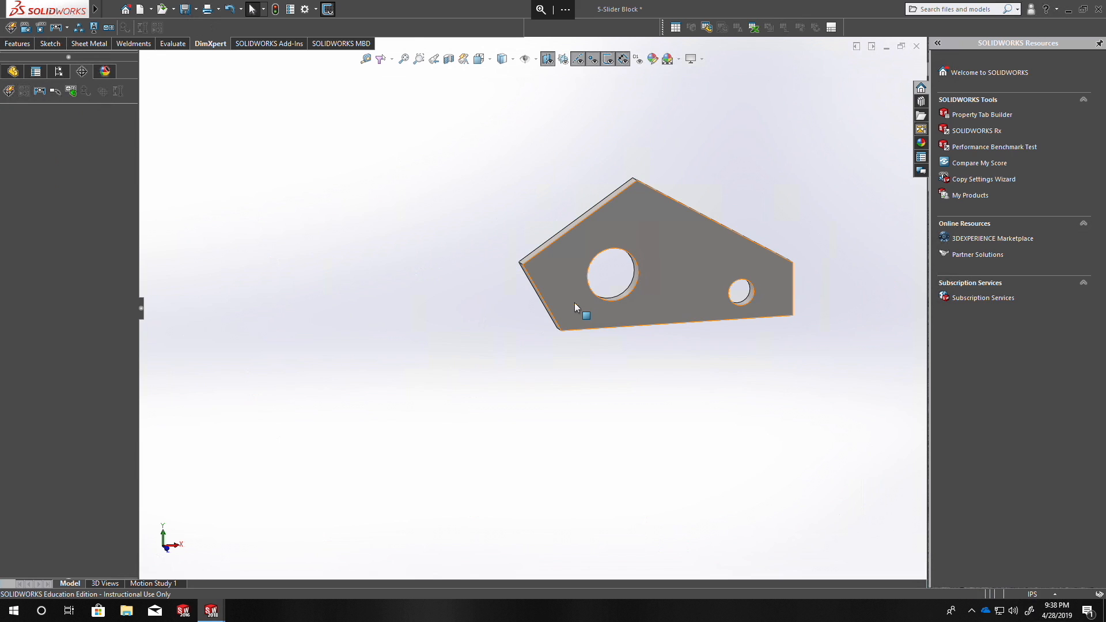
pyautogui.click(229, 9)
pyautogui.click(221, 101)
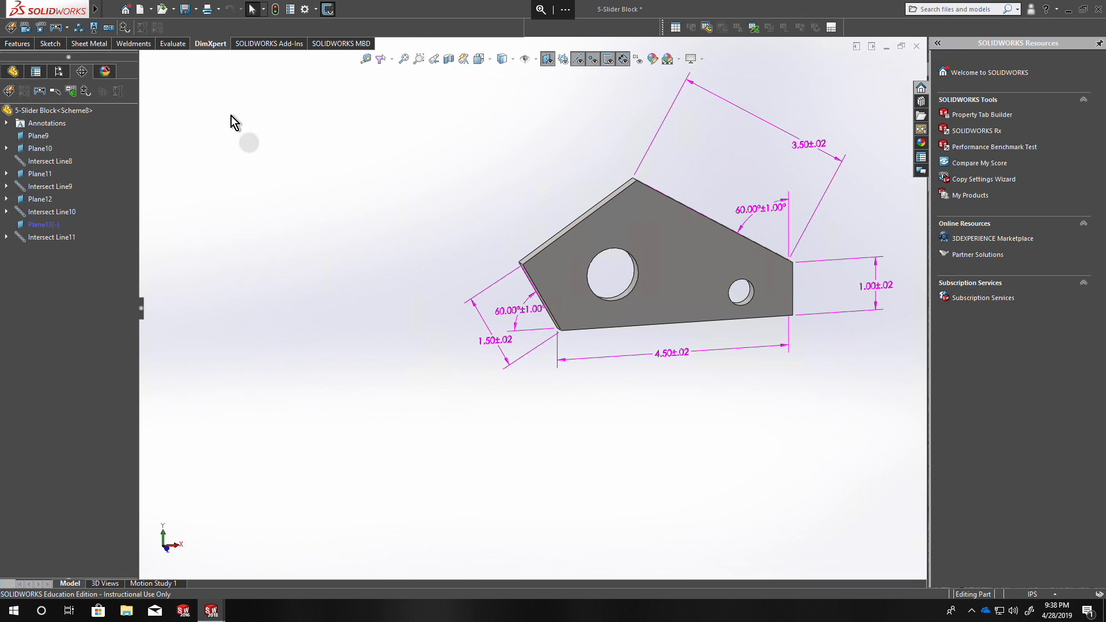
# Delete the DimXpert features Plane13 and Intersect Line11 of the upper-left slanted face.
pyautogui.keyDown('ctrl'); pyautogui.click(40, 241); pyautogui.keyUp('ctrl')
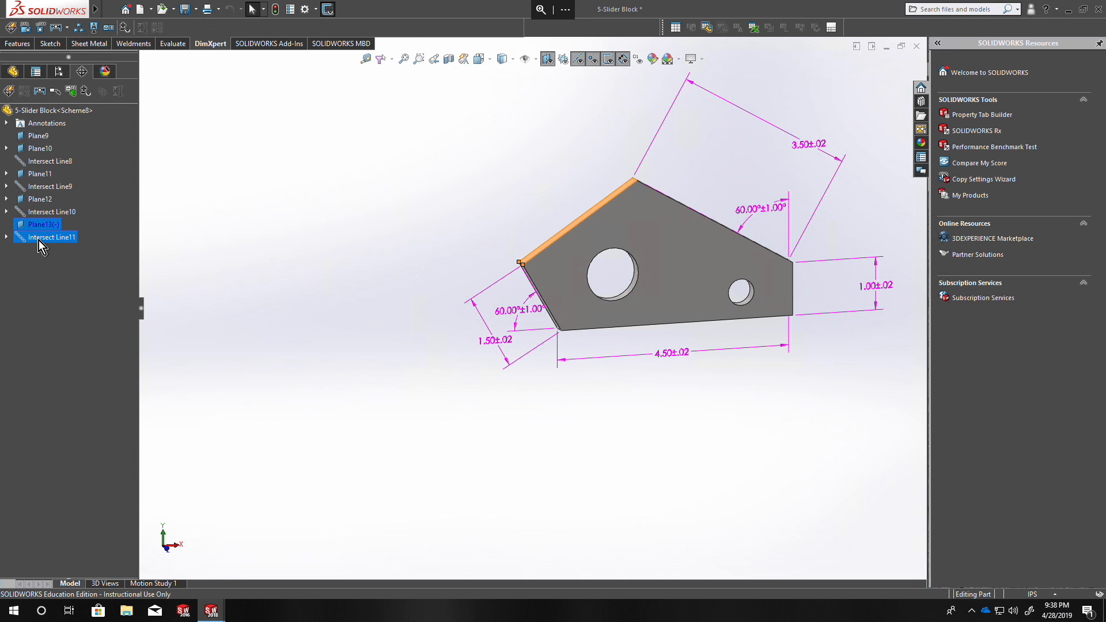
pyautogui.rightClick(39, 241)
pyautogui.click(58, 269)
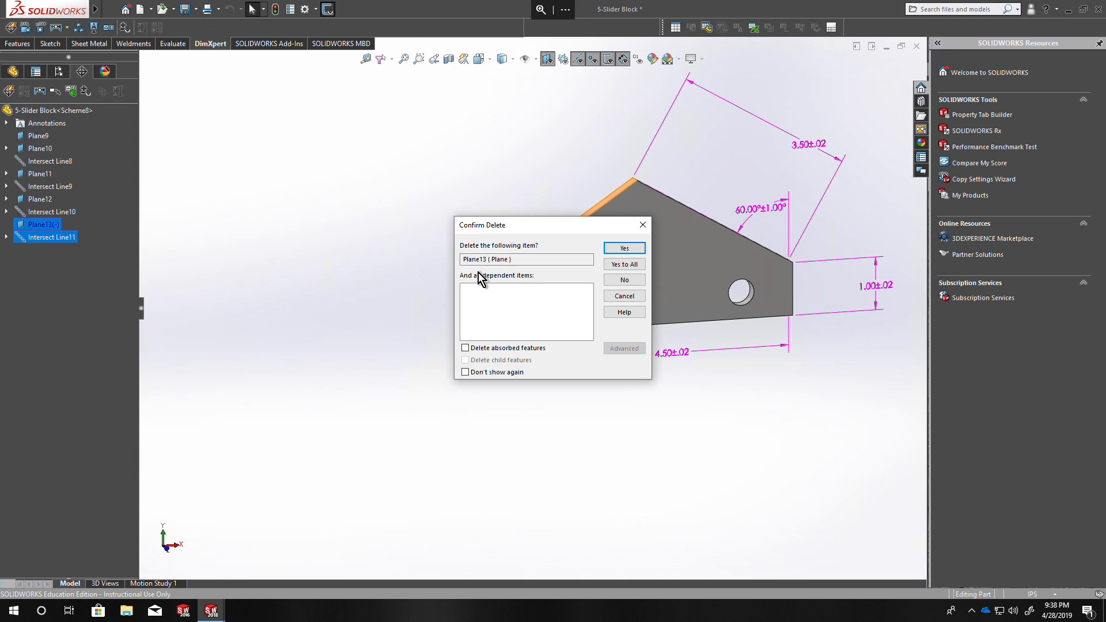
pyautogui.click(624, 248)
pyautogui.click(625, 249)
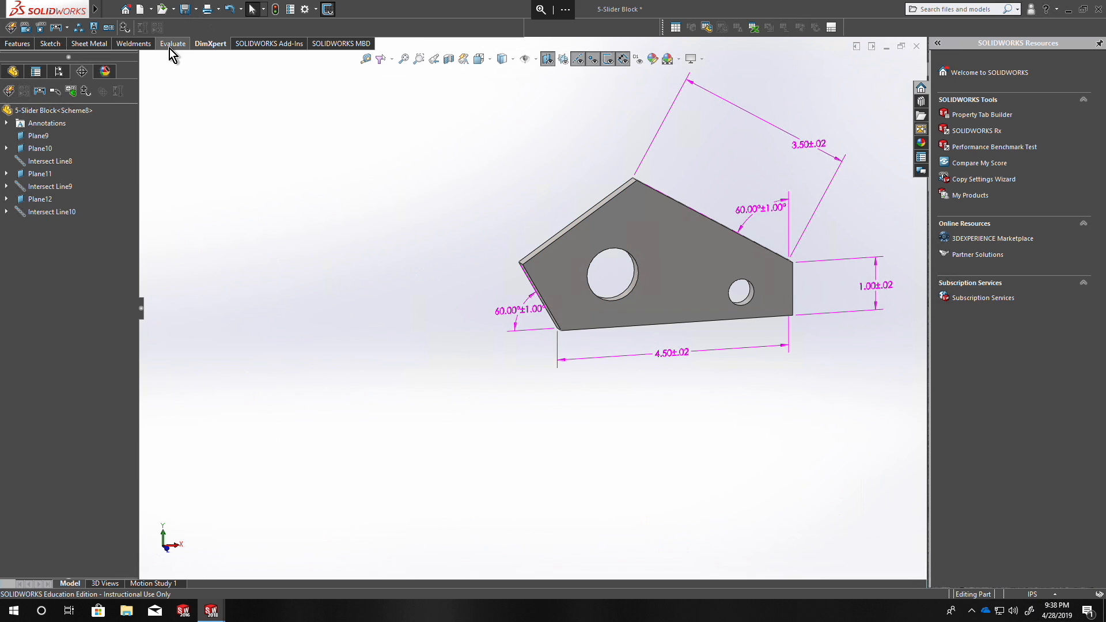
# Show the tolerance status and examine the upper-left and lower-left slanted faces.
pyautogui.click(126, 28)
pyautogui.moveTo(614, 257); pyautogui.dragTo(519, 247, button='middle')
pyautogui.click(110, 8)
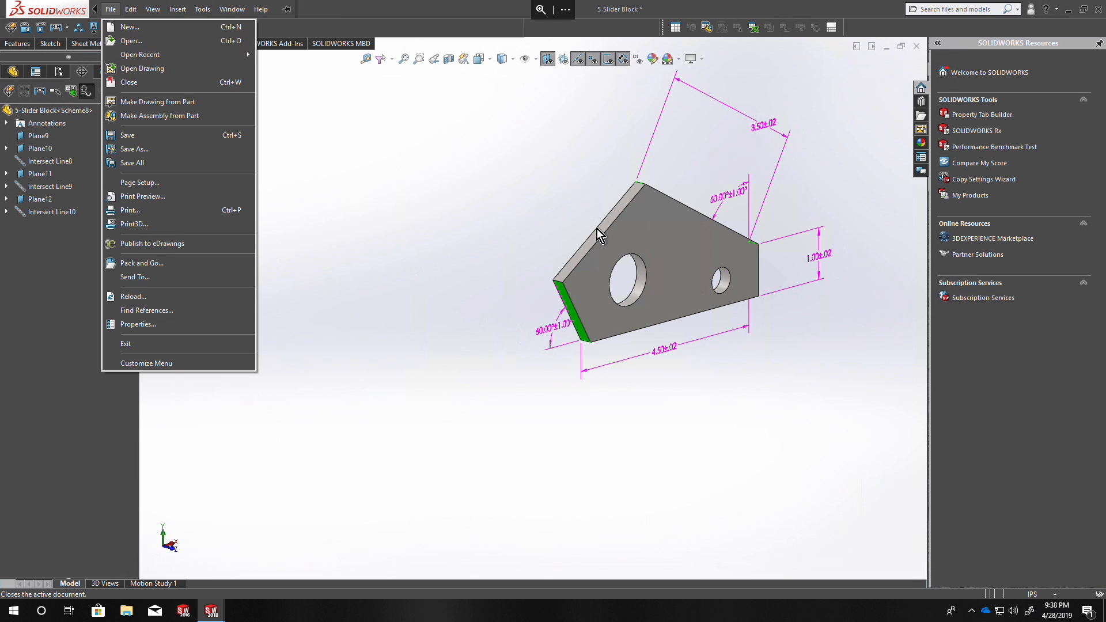
pyautogui.click(457, 252)
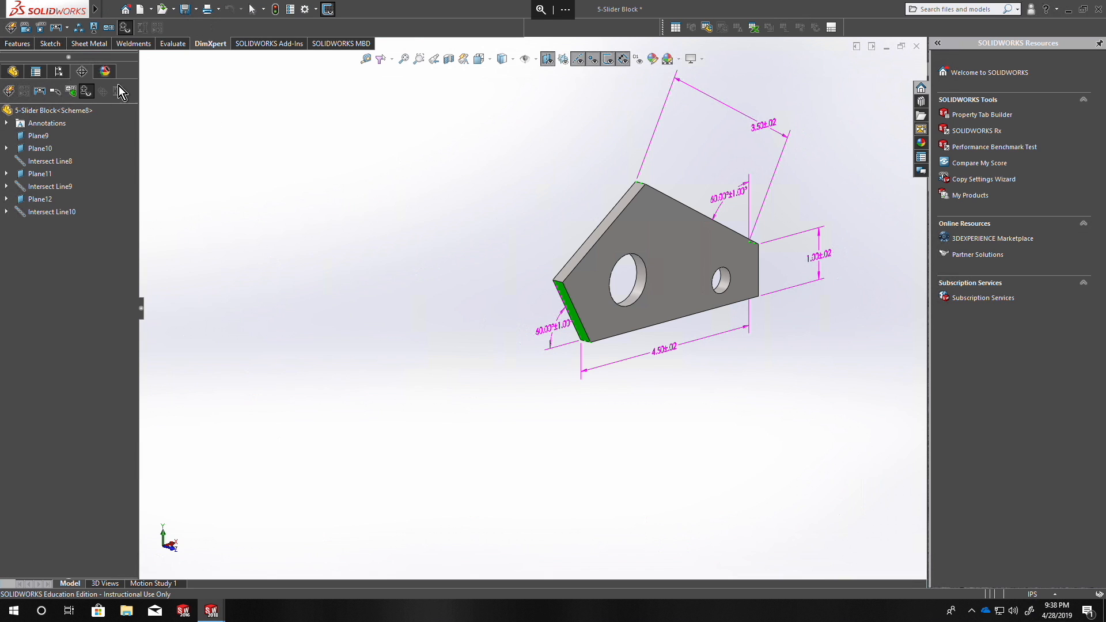
# Add a location dimension from the lower-left corner's intersection line to the two left slanted faces' intersection line, aligned with the lower-left slope.
pyautogui.moveTo(553, 425); pyautogui.dragTo(538, 353, button='middle')
pyautogui.scroll(-5, 594, 330)
pyautogui.scroll(-2, 593, 331)
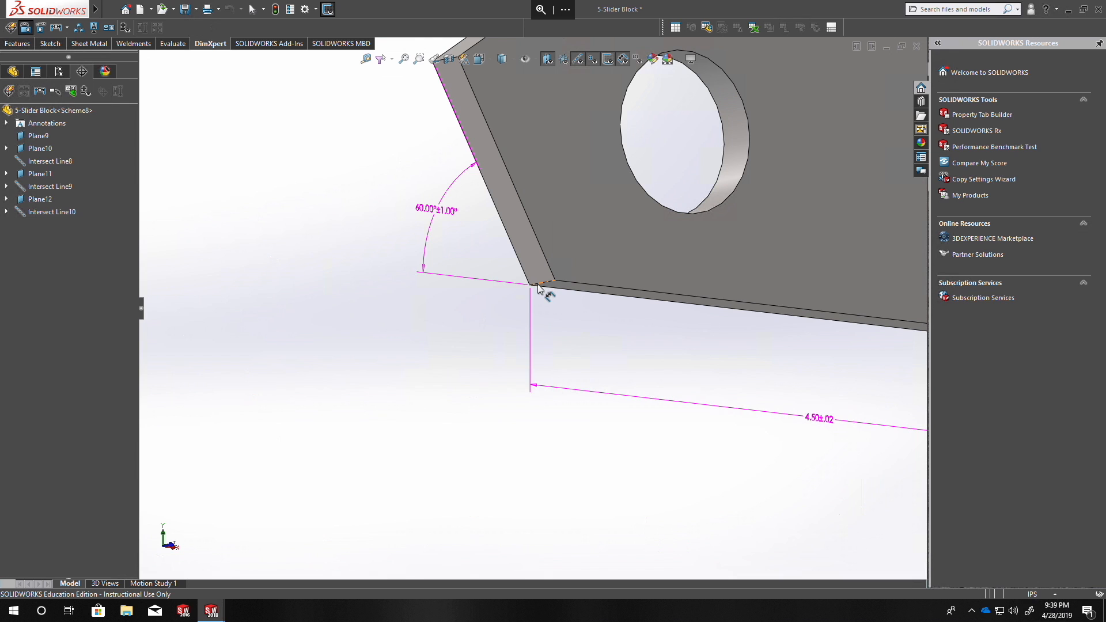
pyautogui.click(538, 285)
pyautogui.scroll(3, 527, 314)
pyautogui.scroll(-3, 482, 179)
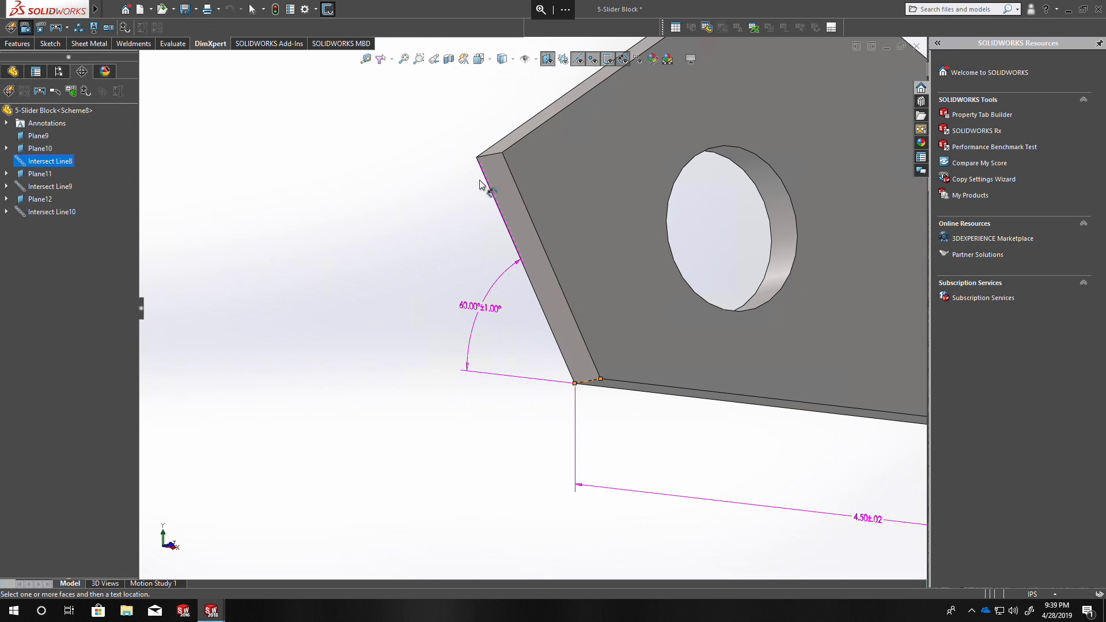
pyautogui.click(500, 180)
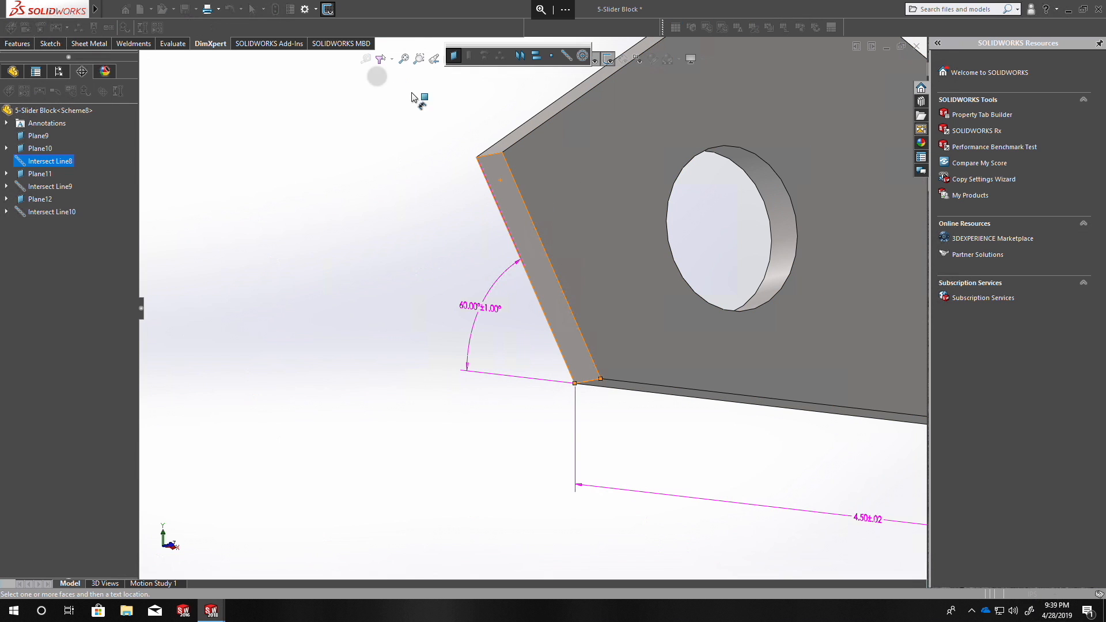
pyautogui.click(567, 54)
pyautogui.moveTo(467, 168); pyautogui.dragTo(506, 154, button='middle')
pyautogui.click(506, 154)
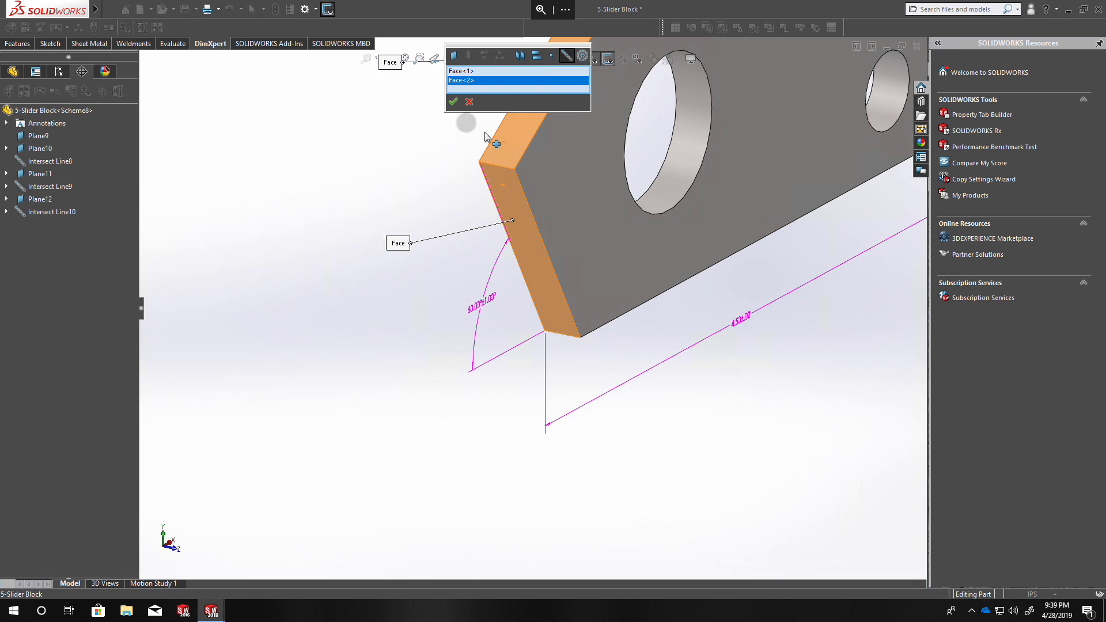
pyautogui.click(453, 102)
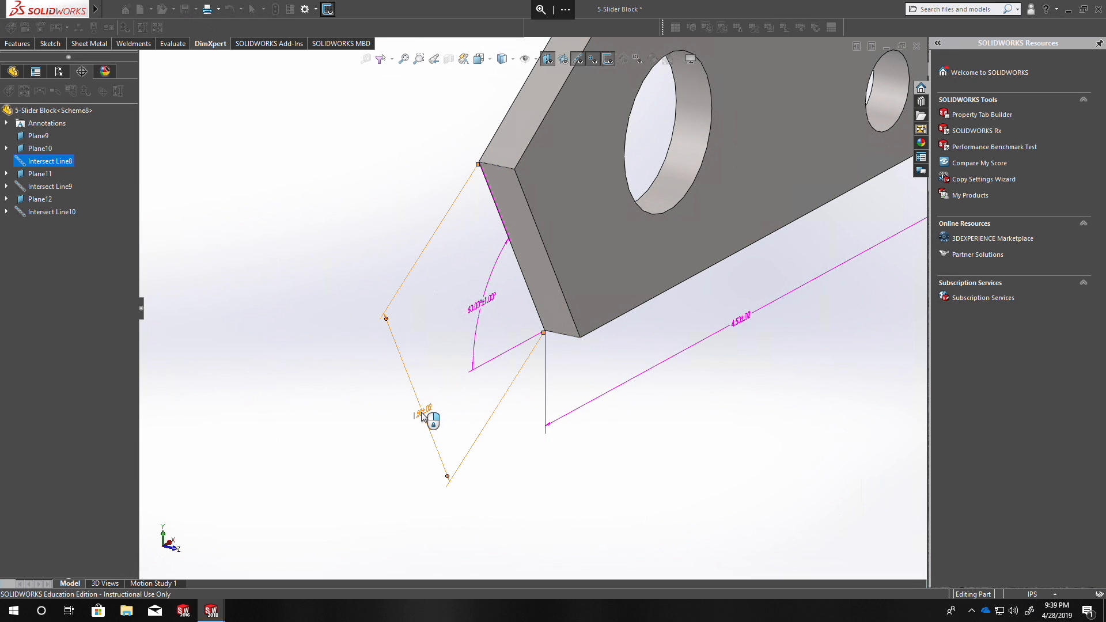
pyautogui.click(421, 413)
pyautogui.click(9, 104)
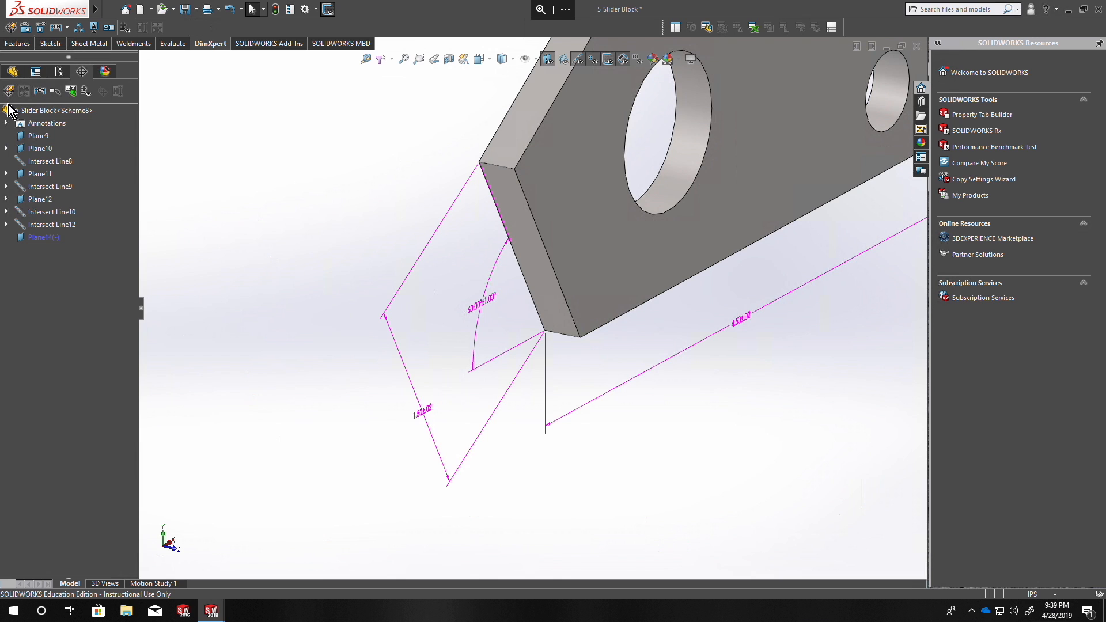
# Show the tolerance status again and examine the upper-left slanted face.
pyautogui.click(125, 28)
pyautogui.press('z')
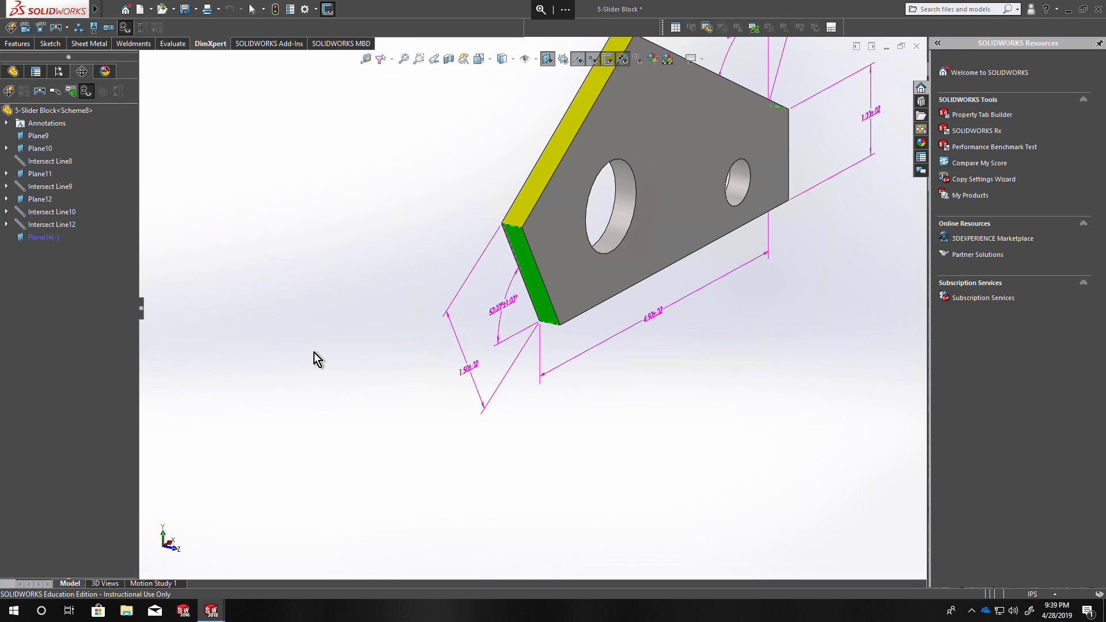
# Delete the DimXpert features Plane14 and Intersect Line12 of the upper-left slanted face.
pyautogui.click(47, 236)
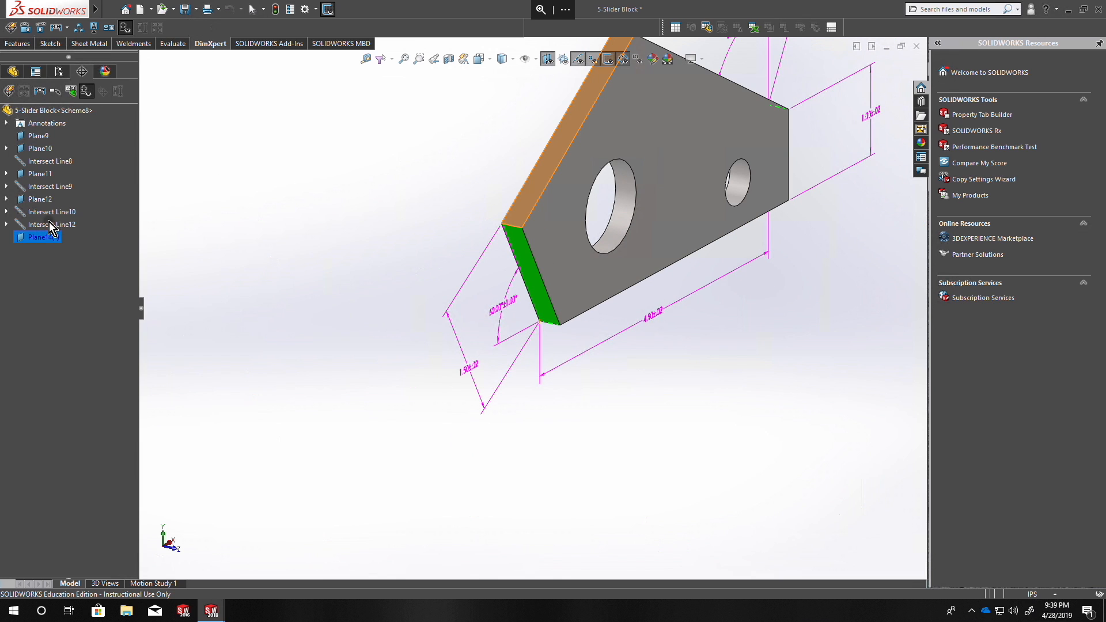
pyautogui.rightClick(49, 226)
pyautogui.click(83, 260)
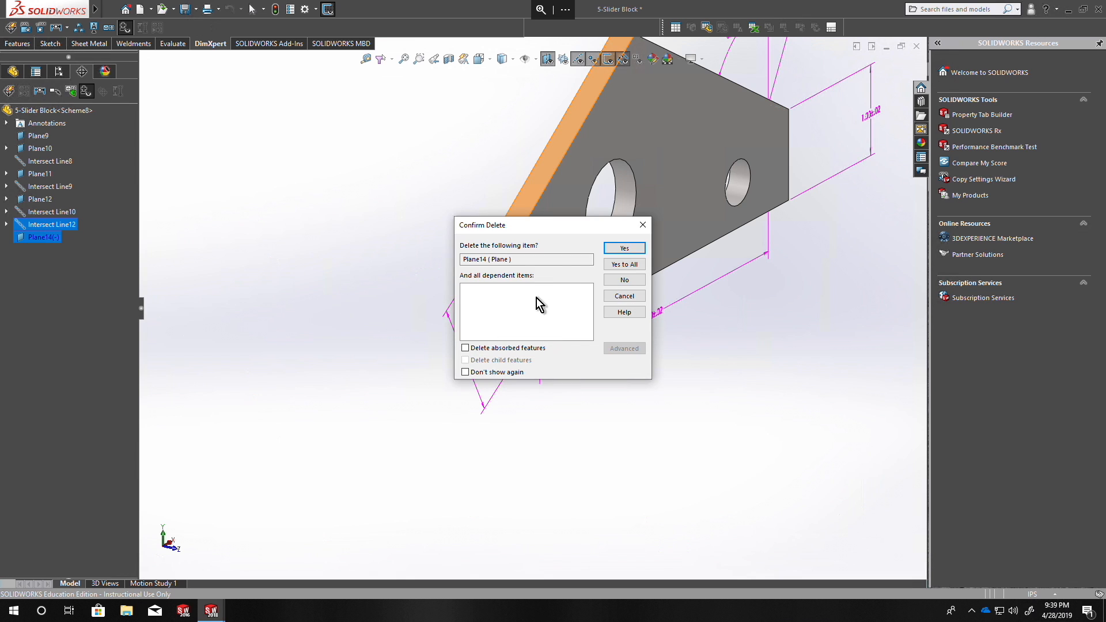
pyautogui.click(625, 249)
pyautogui.click(621, 251)
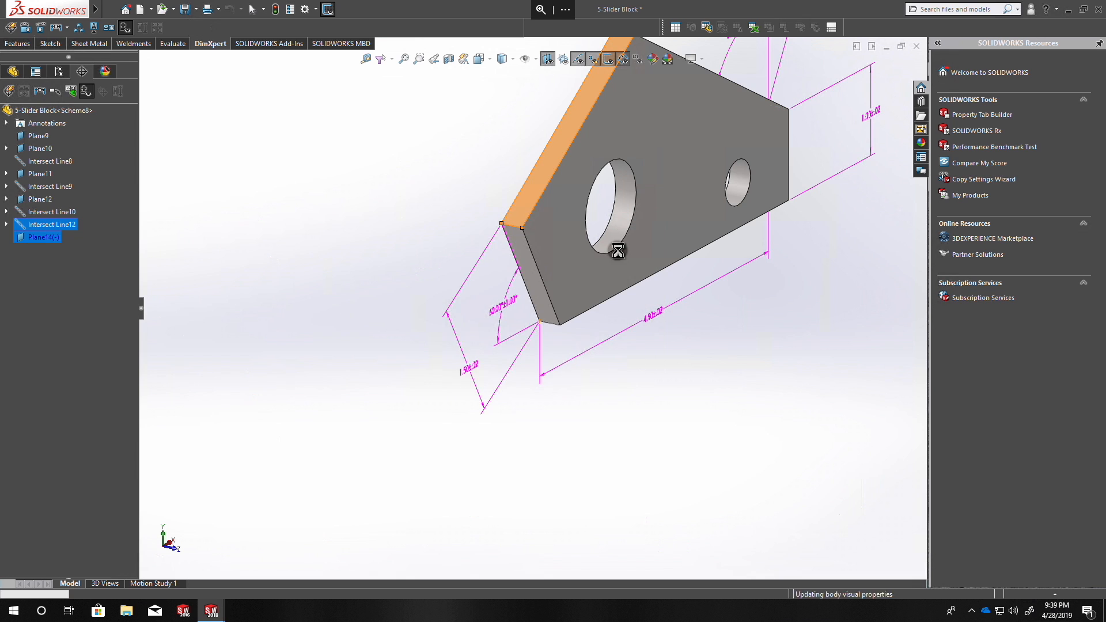
# Add a location dimension between the lower-left corner's intersection line and an intersection line created from the two left slanted faces.
pyautogui.click(32, 27)
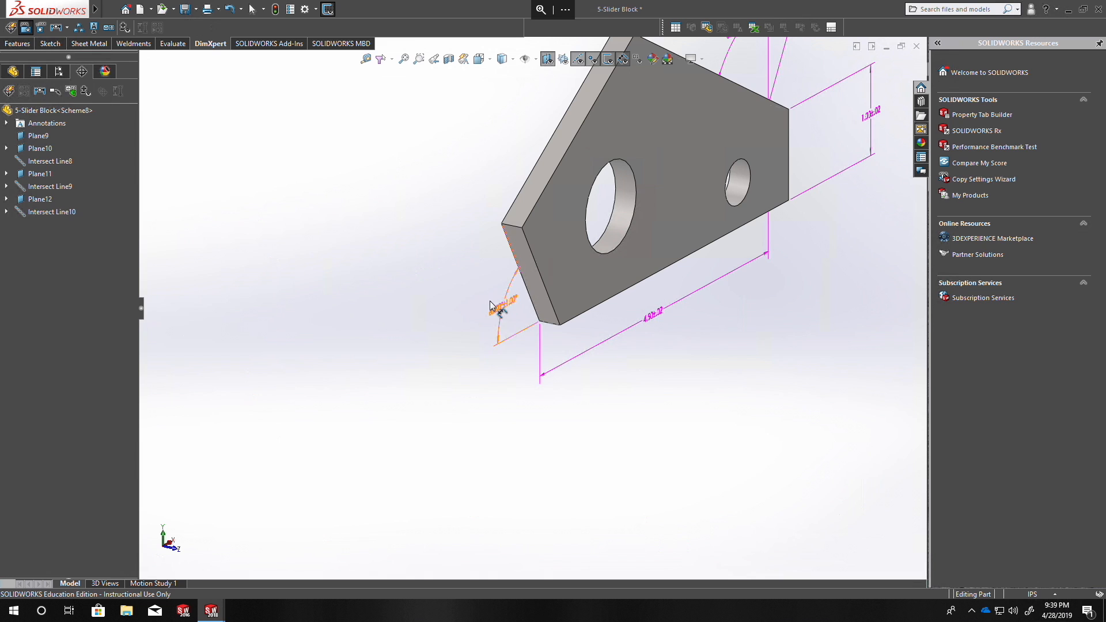
pyautogui.scroll(-3, 541, 248)
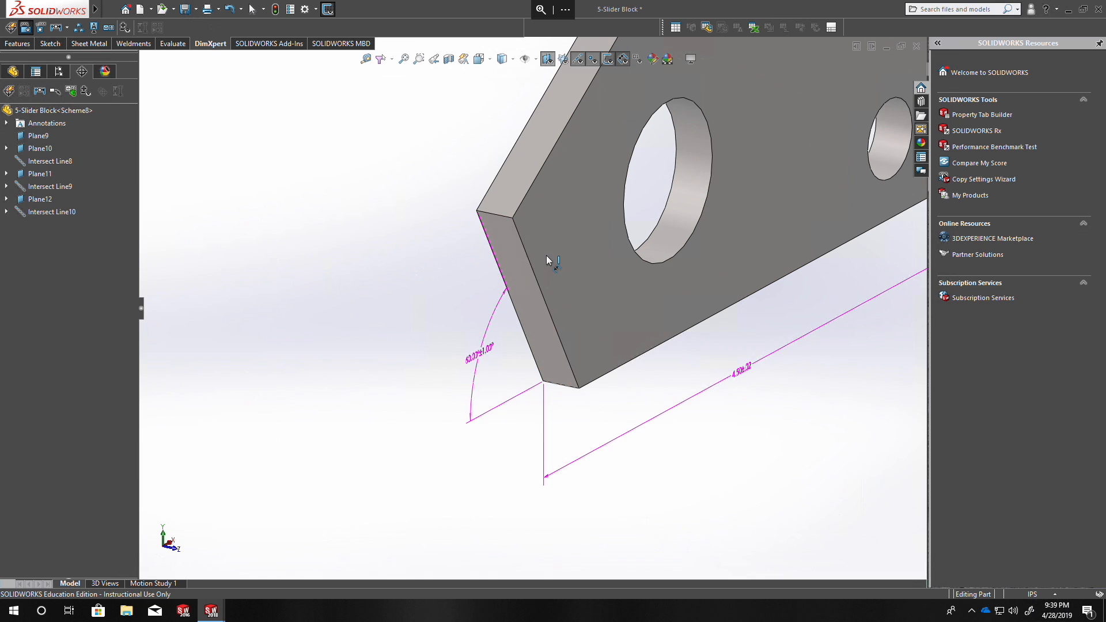
pyautogui.click(570, 390)
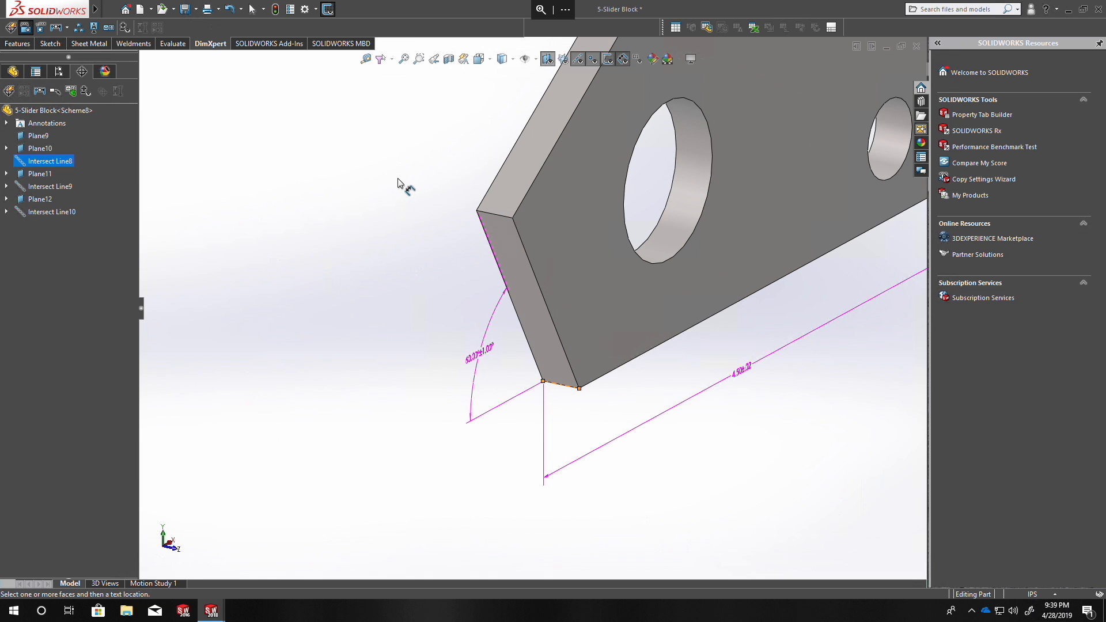
pyautogui.click(514, 173)
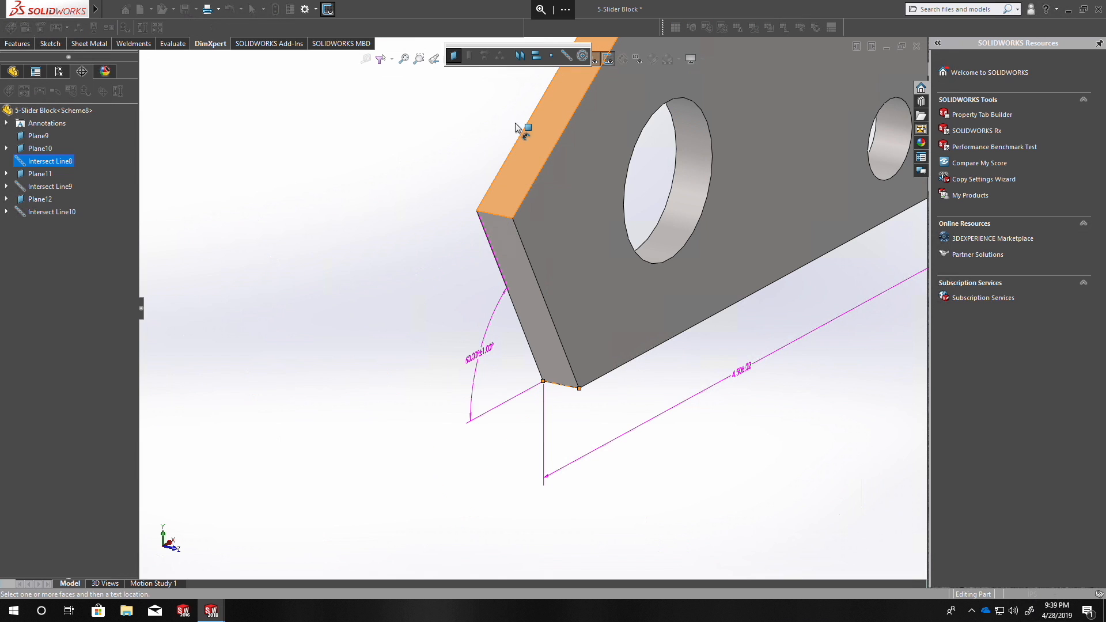
pyautogui.click(563, 57)
pyautogui.click(502, 237)
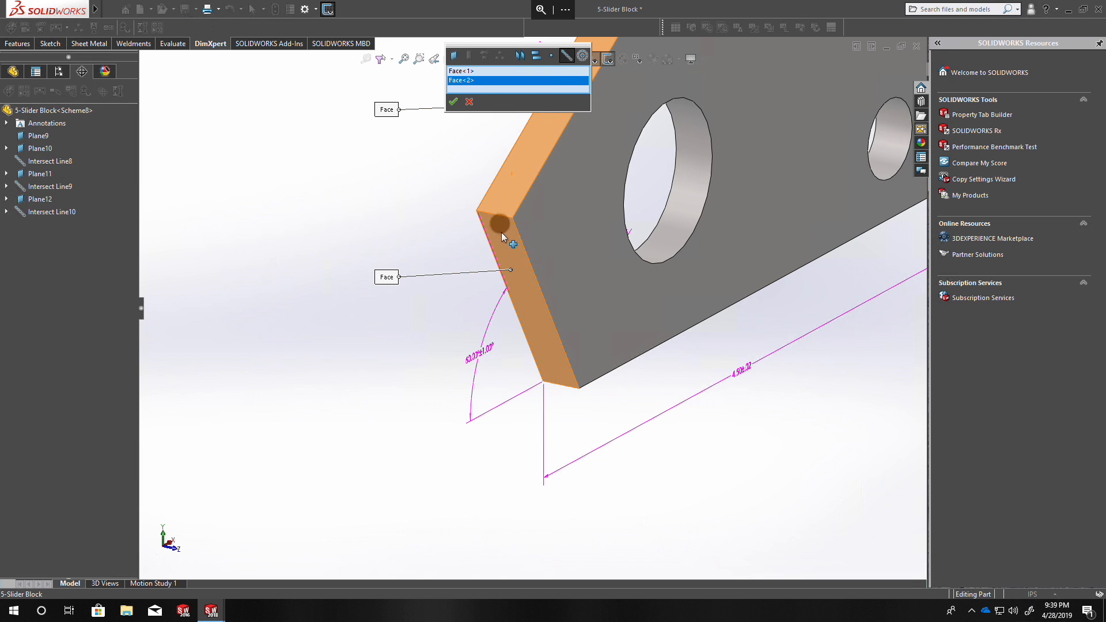
pyautogui.click(453, 102)
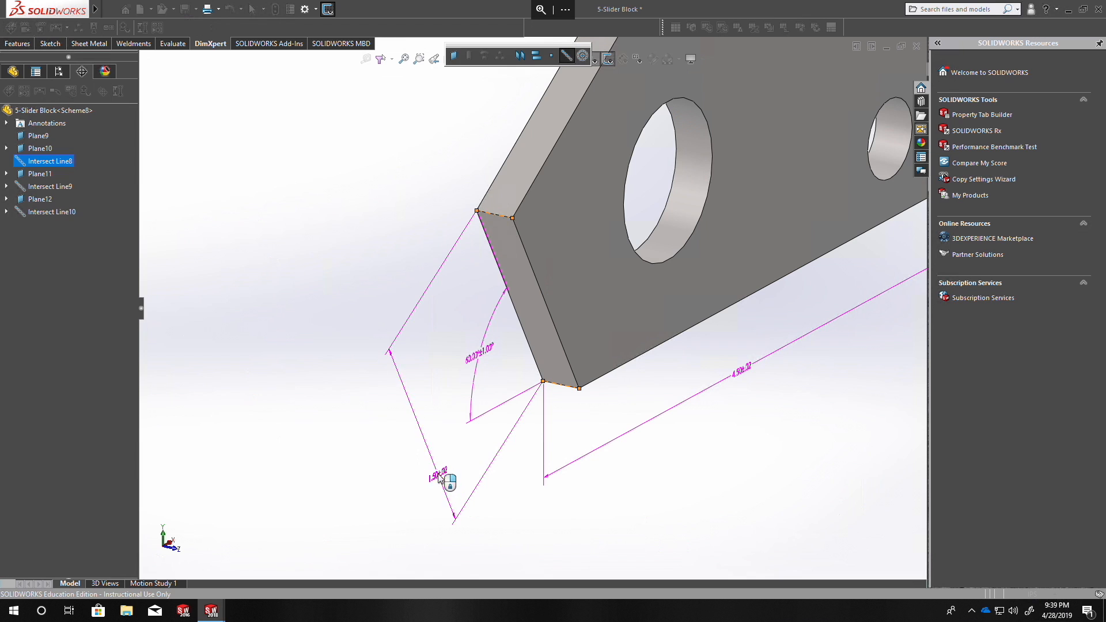
pyautogui.click(436, 470)
pyautogui.click(11, 99)
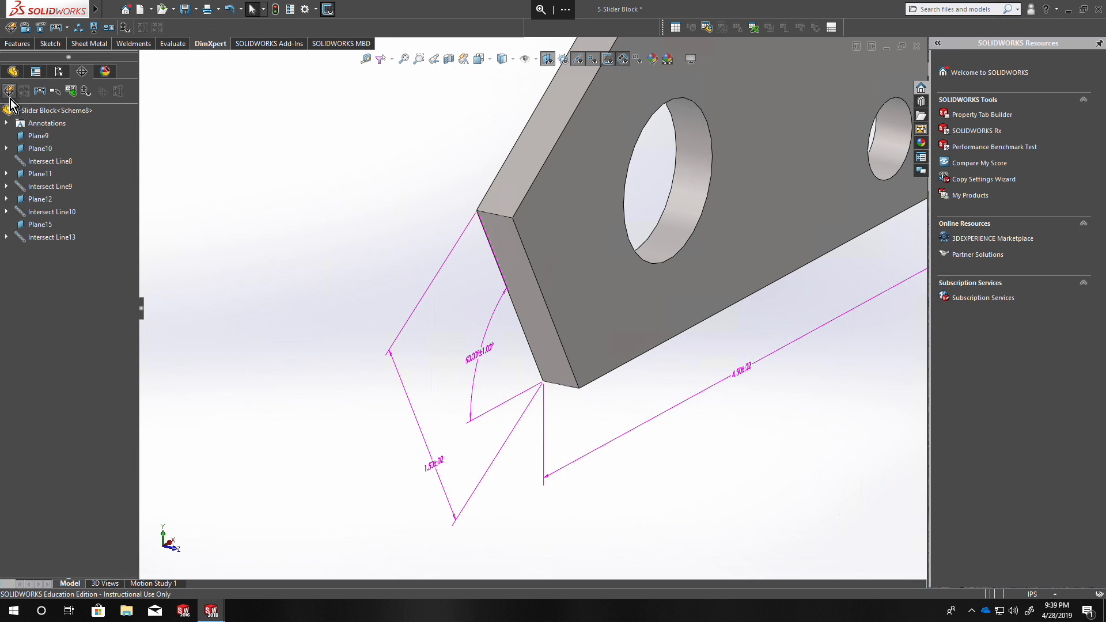
# Show the tolerance status and examine the block's slanted faces and their location dimensions.
pyautogui.click(127, 28)
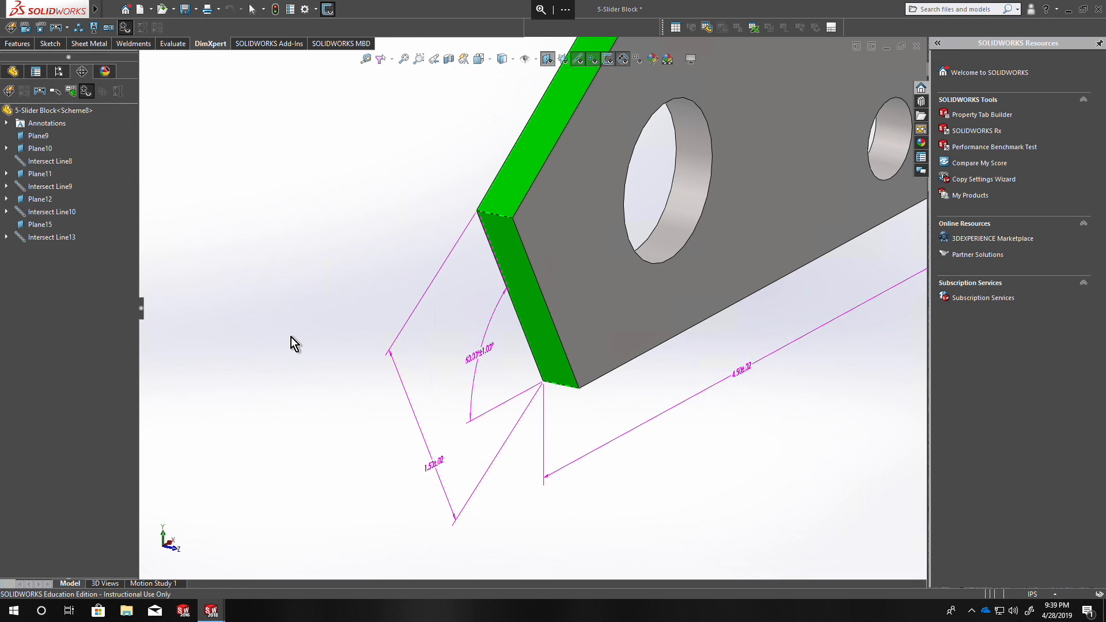
pyautogui.moveTo(285, 313); pyautogui.dragTo(236, 305, button='middle')
pyautogui.scroll(5, 320, 305)
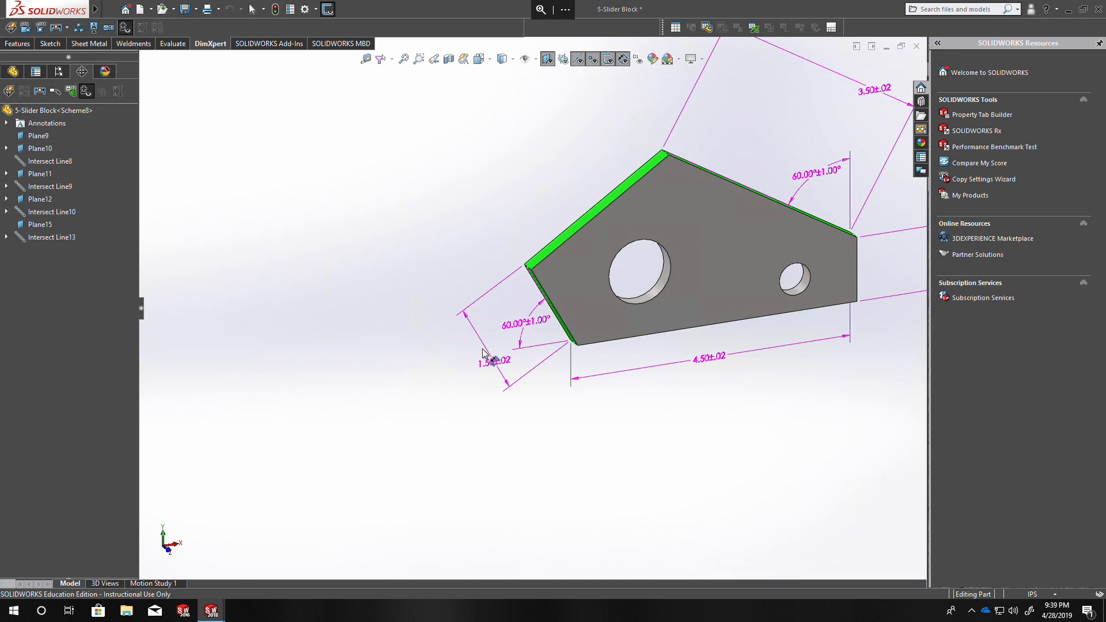
pyautogui.moveTo(440, 349)
pyautogui.mouseDown(button='middle')
pyautogui.moveTo(536, 348)
pyautogui.moveTo(453, 359)
pyautogui.mouseUp(button='middle')
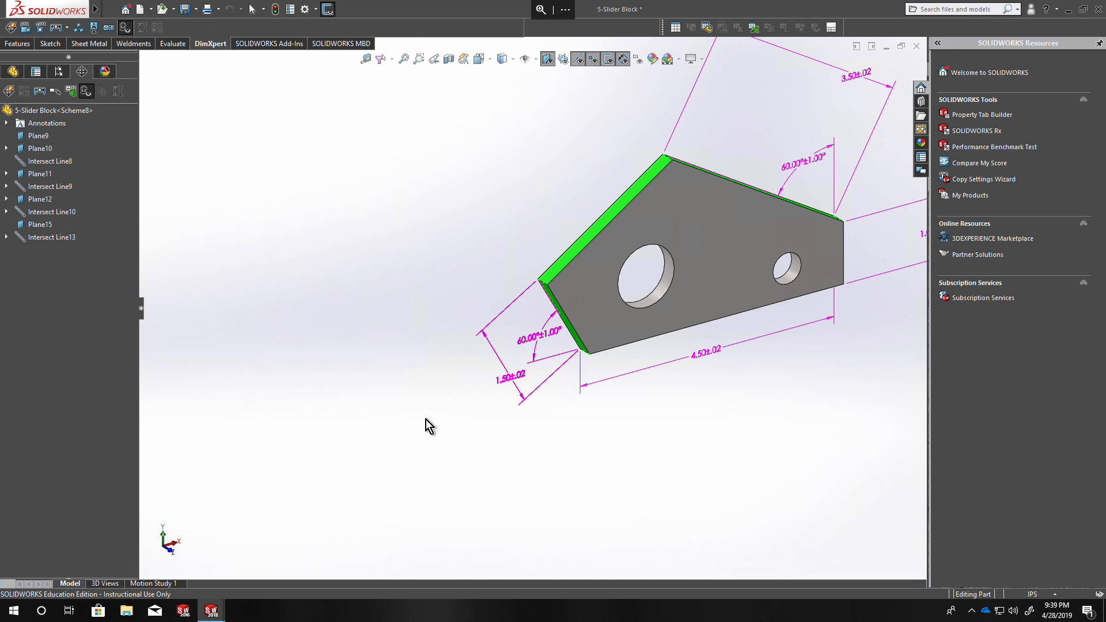
pyautogui.moveTo(469, 458); pyautogui.dragTo(486, 379, button='middle')
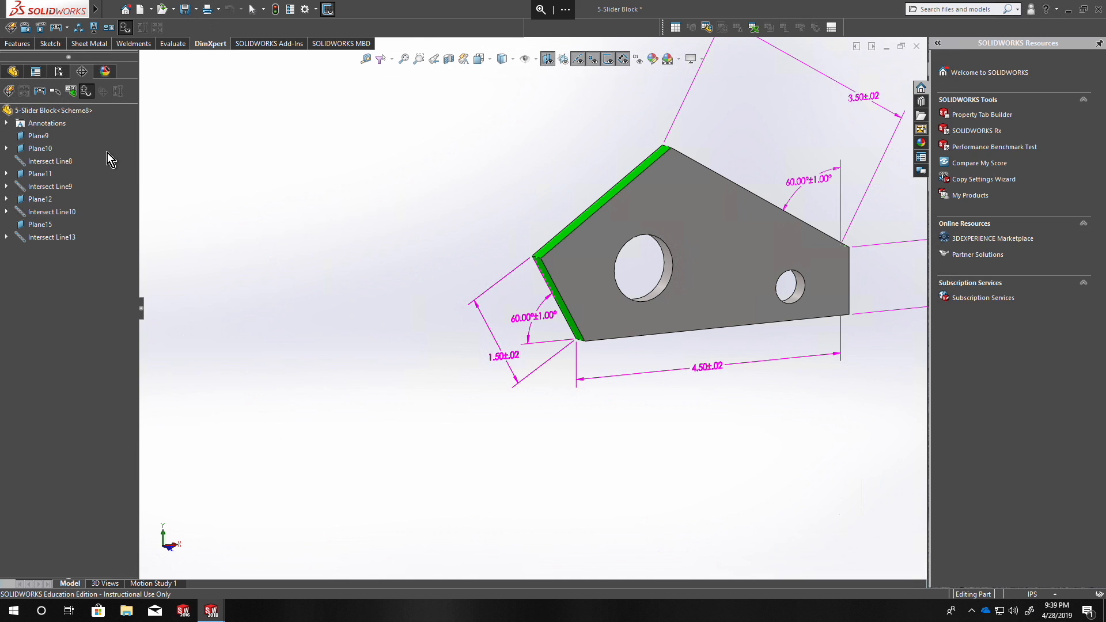
# Delete all DimXpert features, dimensions and tolerances from the slider block.
pyautogui.rightClick(63, 111)
pyautogui.click(105, 134)
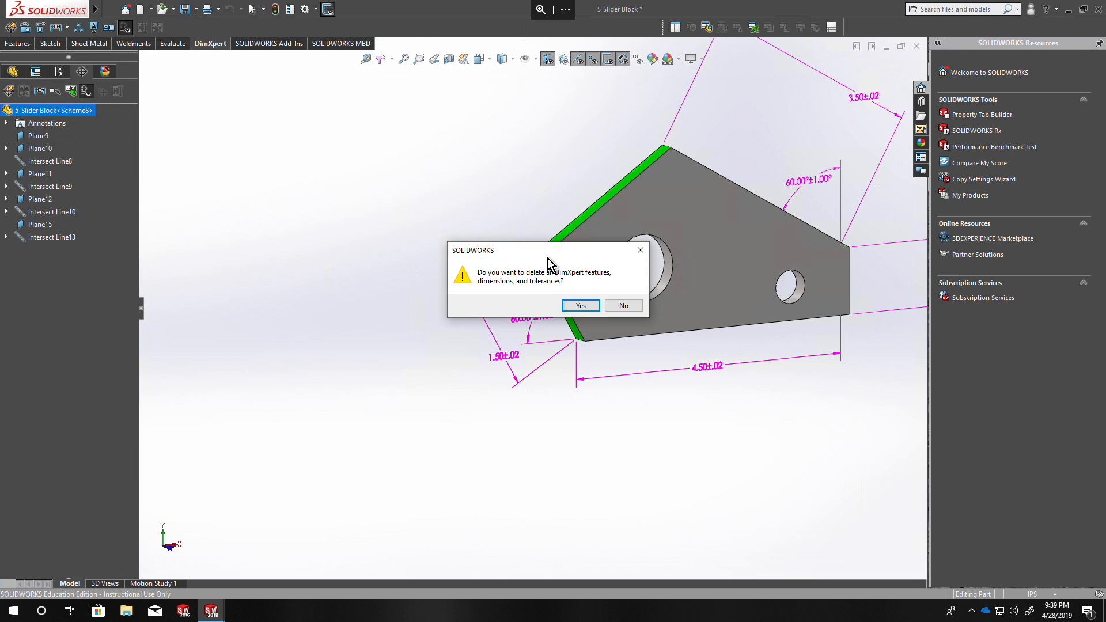
pyautogui.click(571, 306)
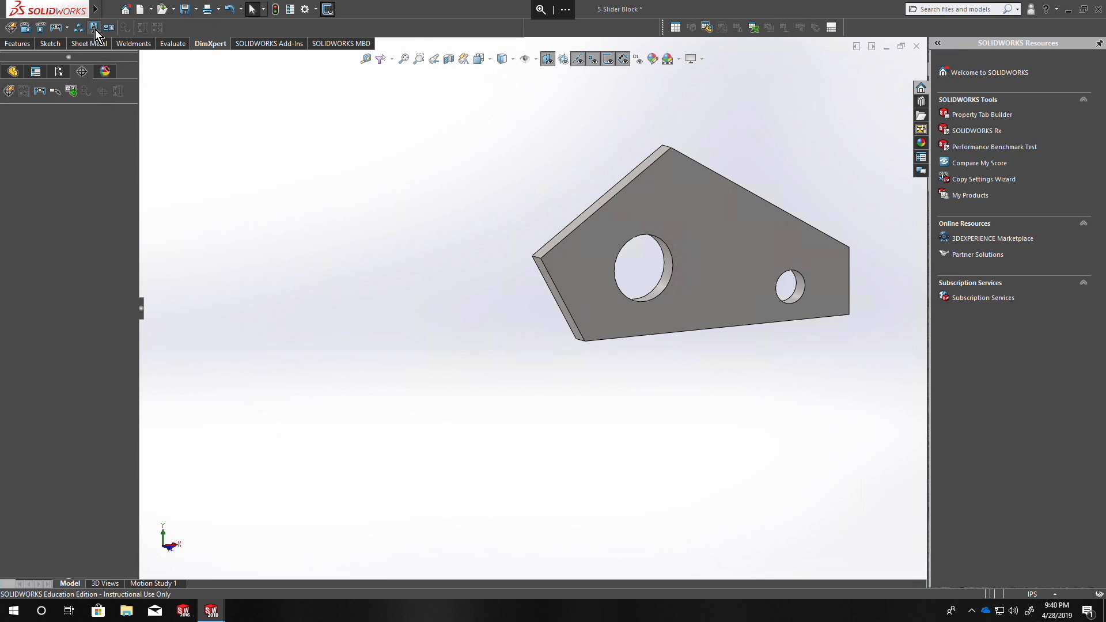
pyautogui.write('A')
pyautogui.moveTo(138, 227); pyautogui.dragTo(259, 239, button='middle')
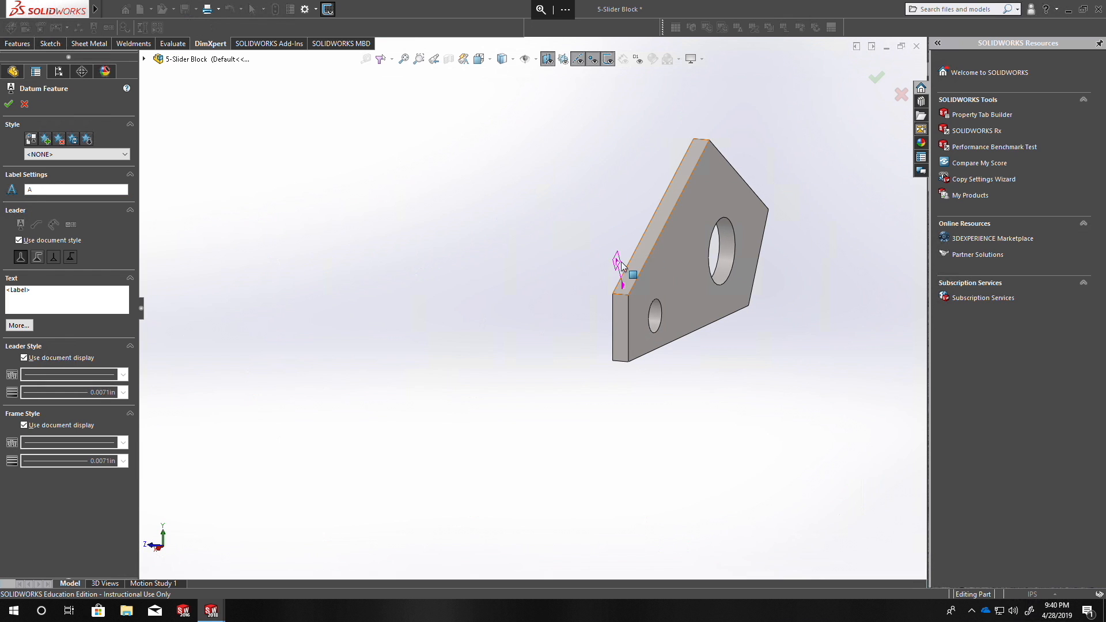
pyautogui.click(684, 268)
pyautogui.moveTo(612, 321); pyautogui.dragTo(736, 308, button='middle')
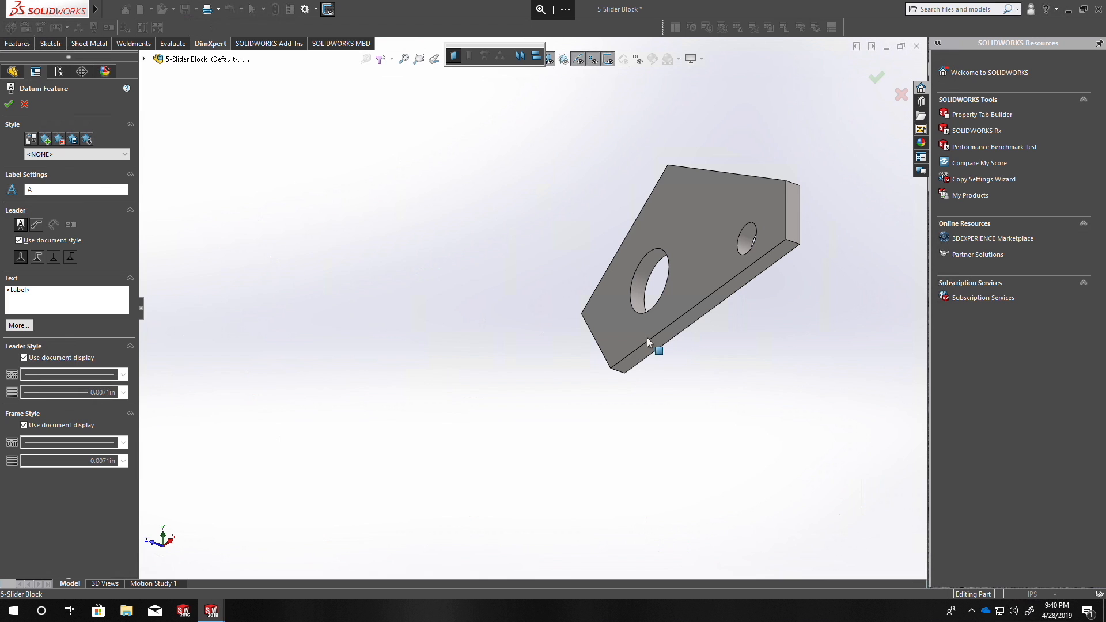
pyautogui.click(8, 104)
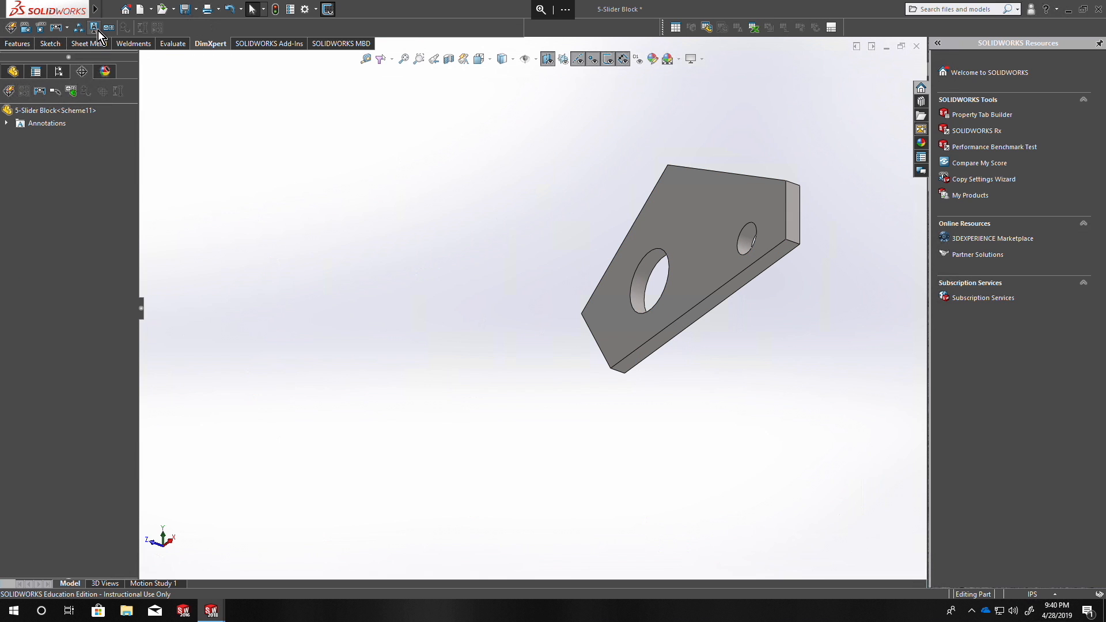
# Place datum A on the block's large back face and datum B on its bottom face.
pyautogui.moveTo(657, 359); pyautogui.dragTo(633, 377, button='middle')
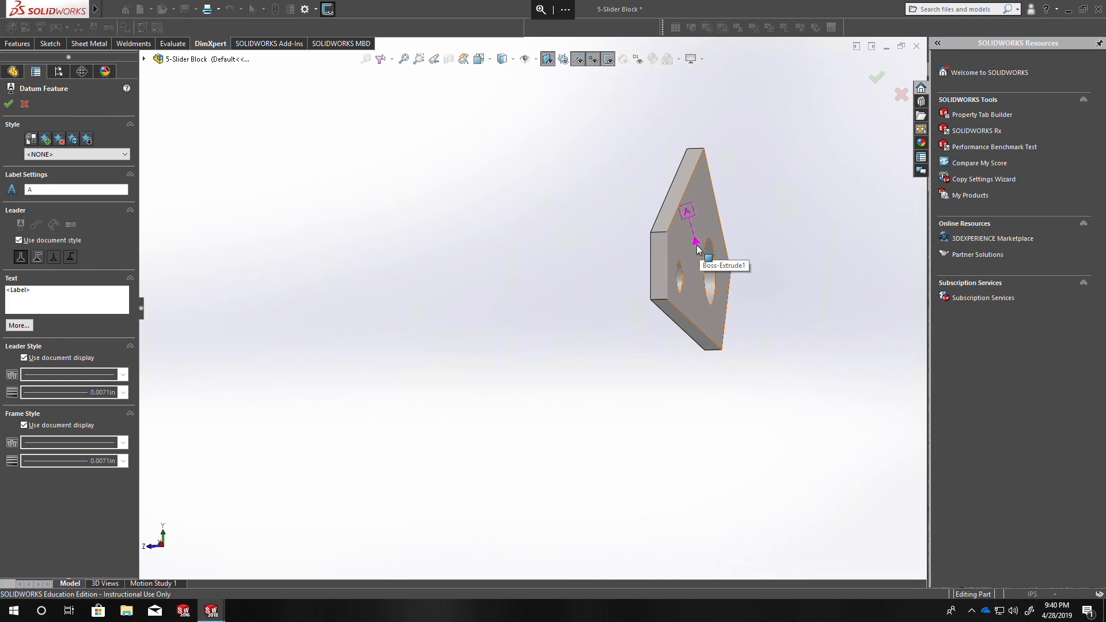
pyautogui.click(698, 244)
pyautogui.click(764, 252)
pyautogui.click(687, 326)
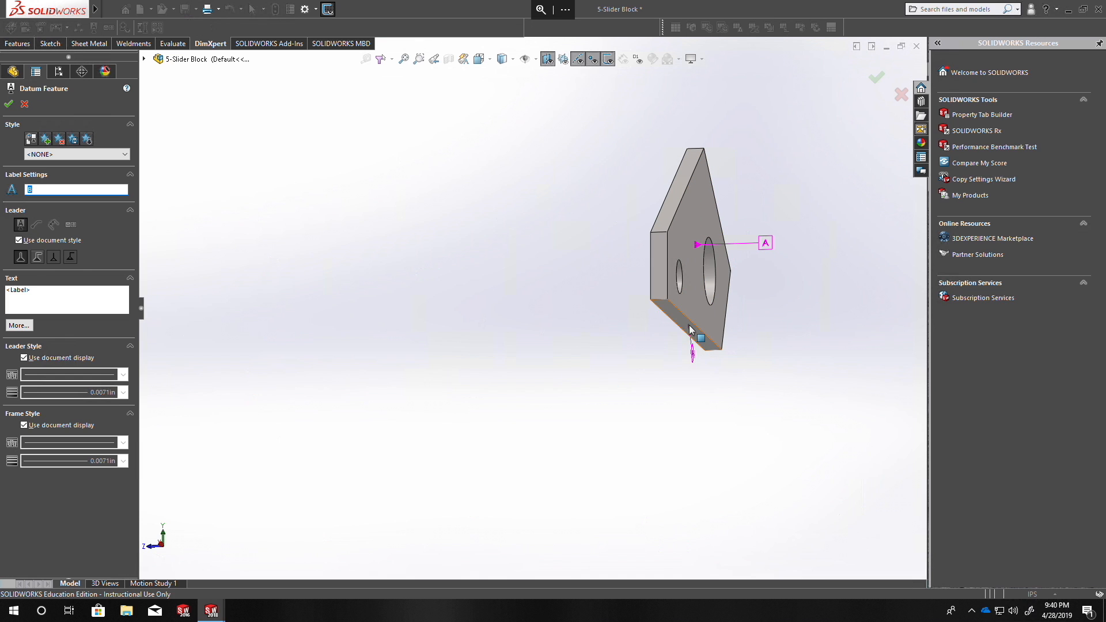
pyautogui.click(673, 366)
pyautogui.moveTo(556, 389); pyautogui.dragTo(678, 411, button='middle')
pyautogui.click(9, 103)
# Attach a perpendicularity tolerance of .02 with primary datum A to the block's bottom face.
pyautogui.moveTo(620, 337); pyautogui.dragTo(546, 353, button='middle')
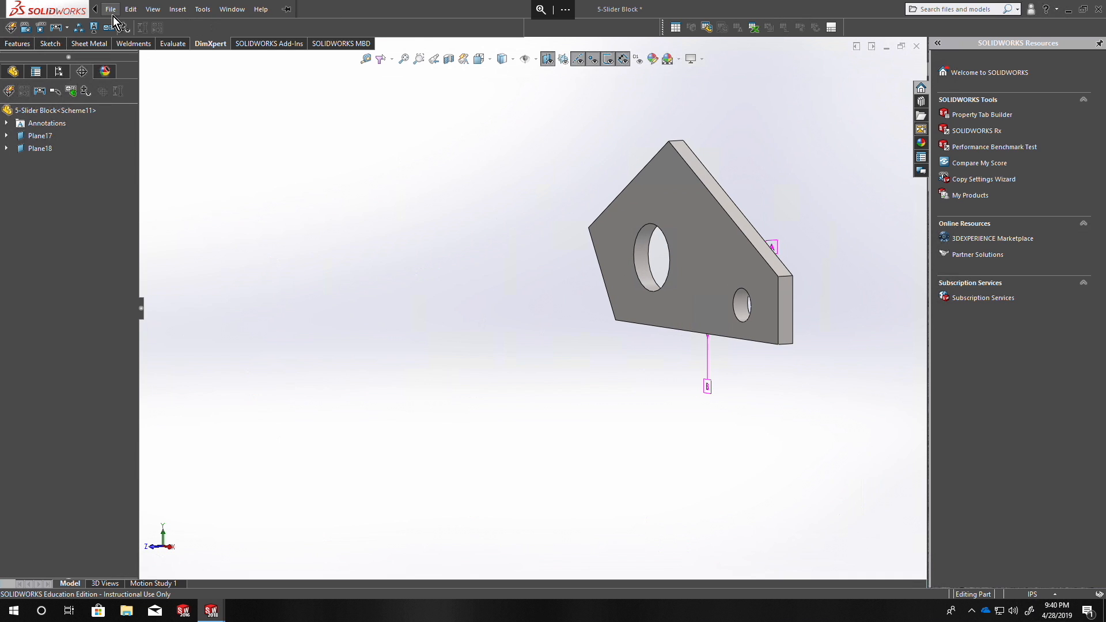
pyautogui.click(110, 9)
pyautogui.click(496, 244)
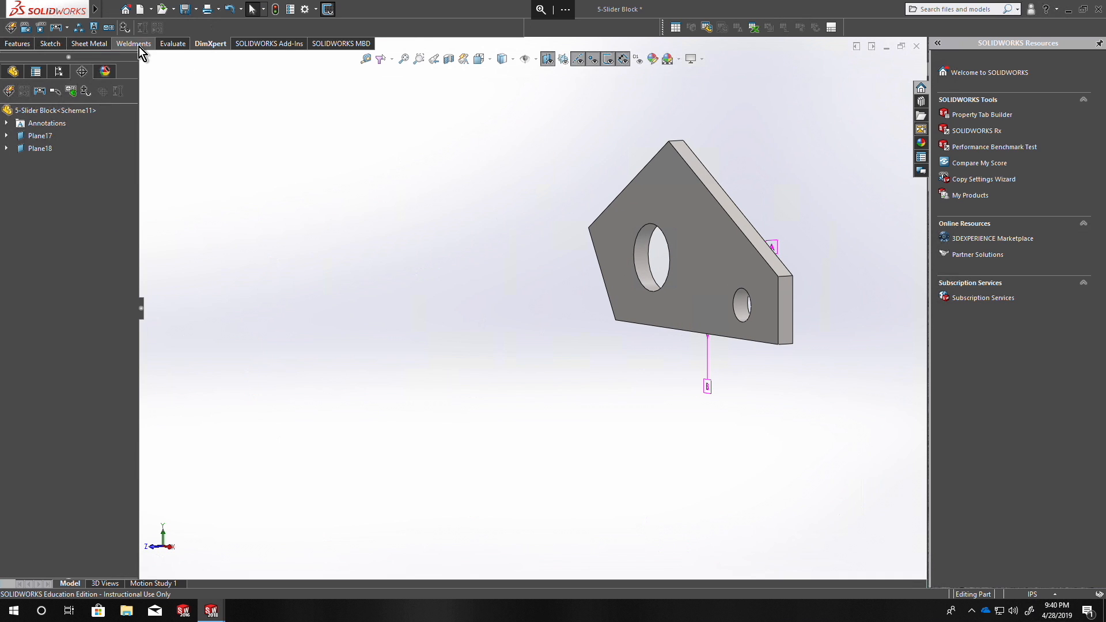
pyautogui.click(108, 29)
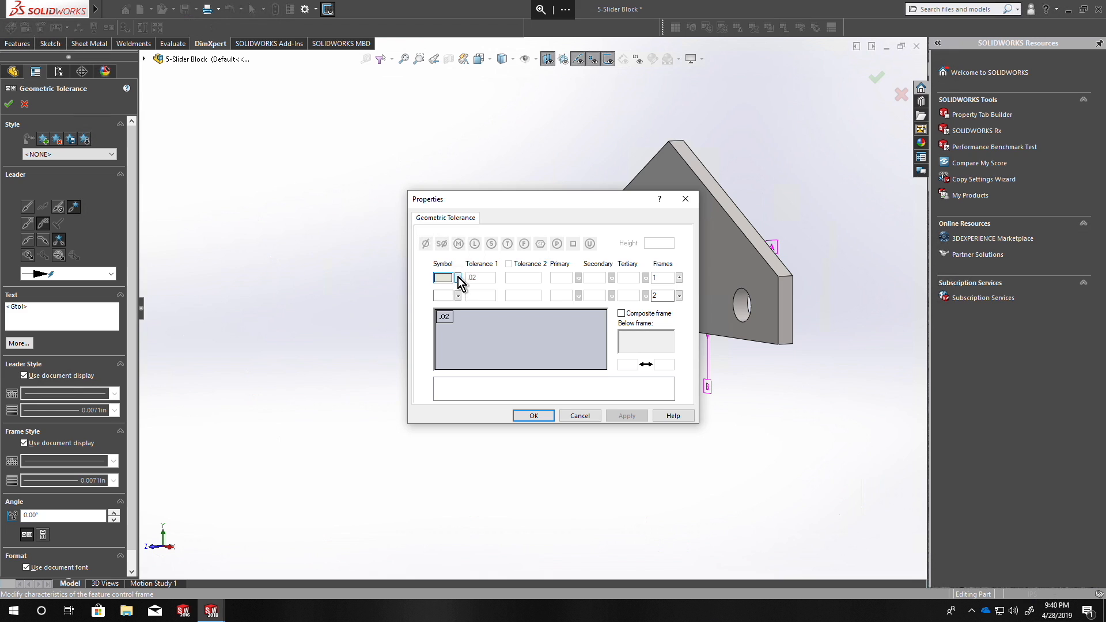
pyautogui.click(460, 282)
pyautogui.click(499, 301)
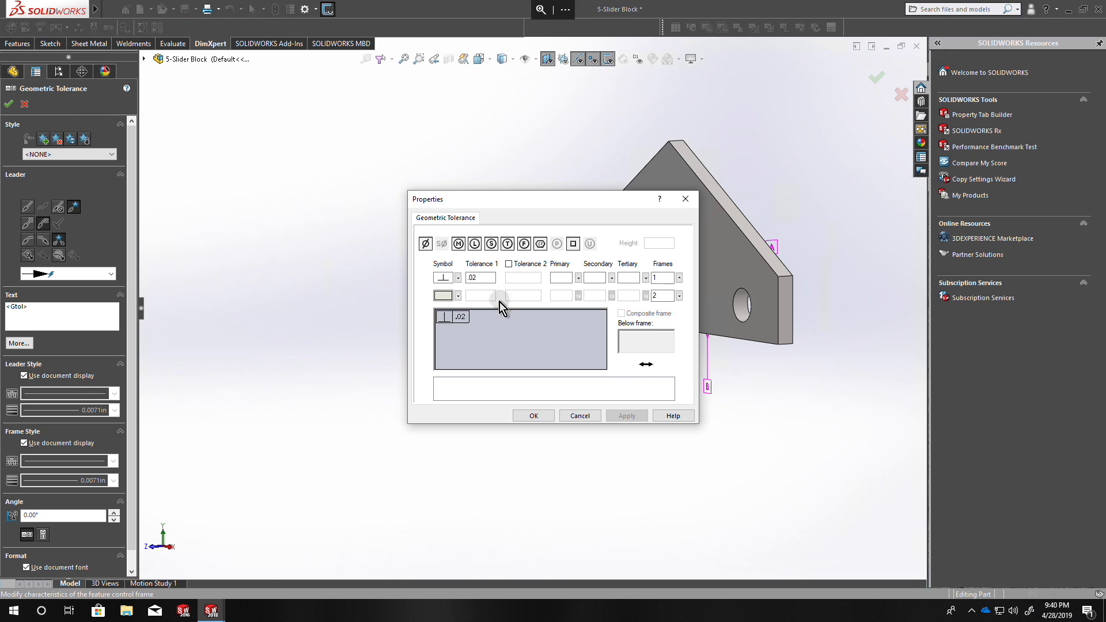
pyautogui.click(558, 279)
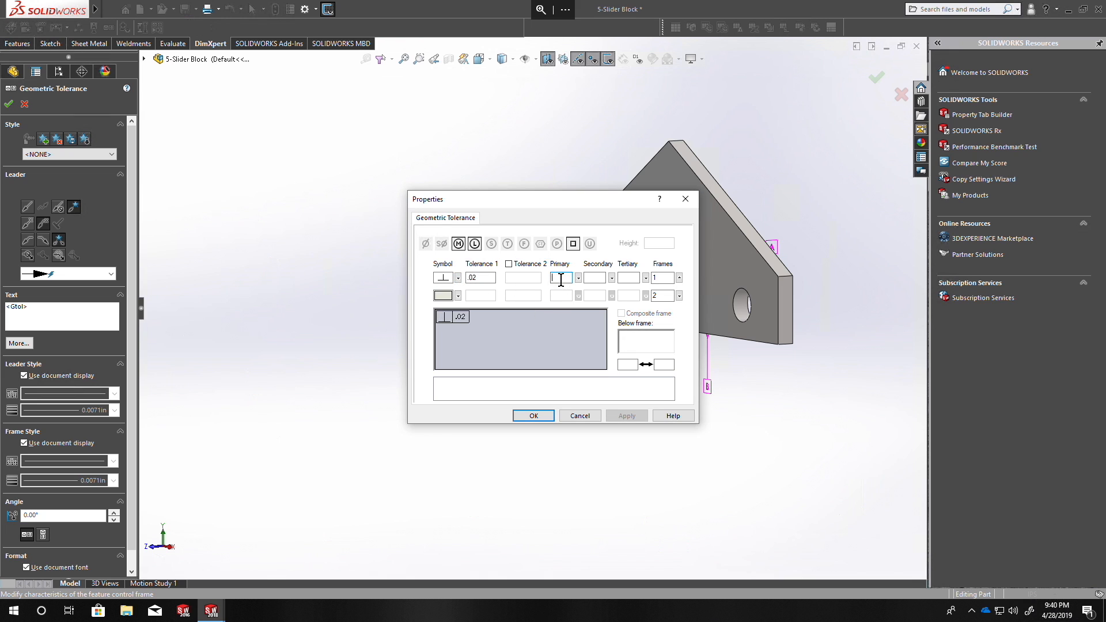
pyautogui.moveTo(785, 338); pyautogui.dragTo(812, 272, button='middle')
pyautogui.click(769, 288)
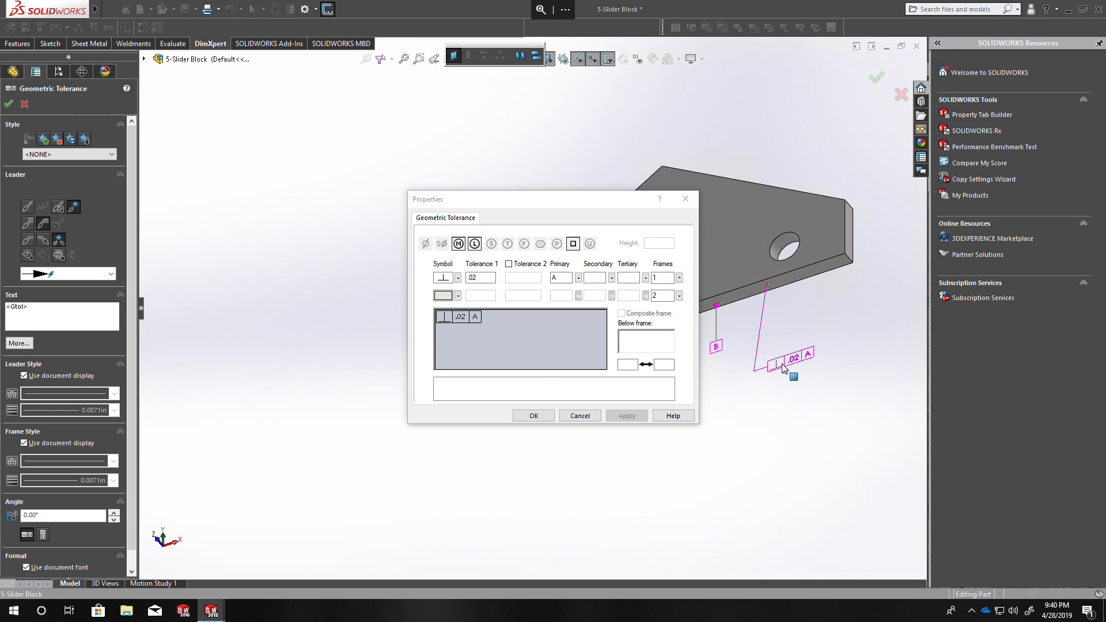
pyautogui.click(825, 354)
# Attach a flatness tolerance of .02 to the large back face that carries datum A.
pyautogui.moveTo(749, 323); pyautogui.dragTo(843, 316, button='middle')
pyautogui.click(459, 278)
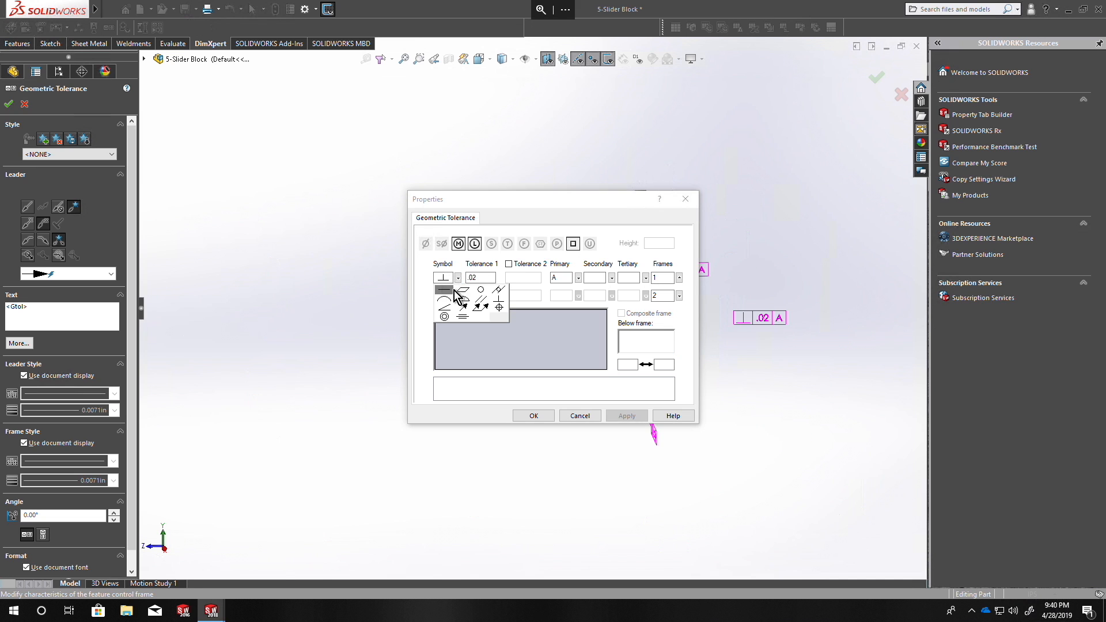
pyautogui.click(466, 296)
pyautogui.moveTo(771, 278)
pyautogui.mouseDown(button='middle')
pyautogui.moveTo(709, 284)
pyautogui.moveTo(782, 290)
pyautogui.mouseUp(button='middle')
pyautogui.moveTo(556, 203); pyautogui.dragTo(842, 290)
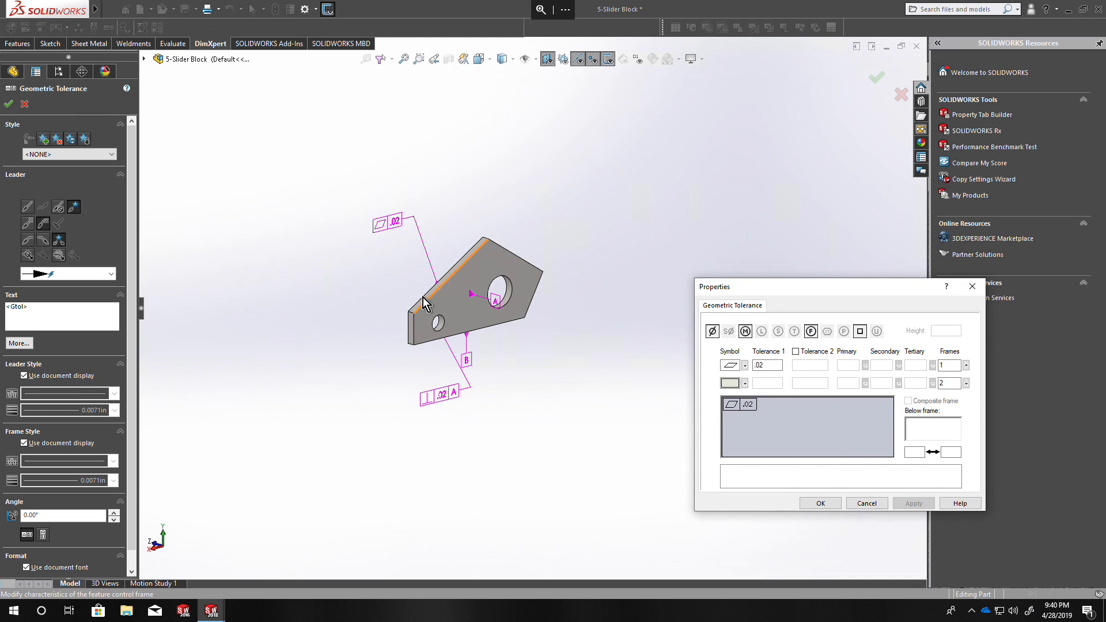
pyautogui.click(461, 313)
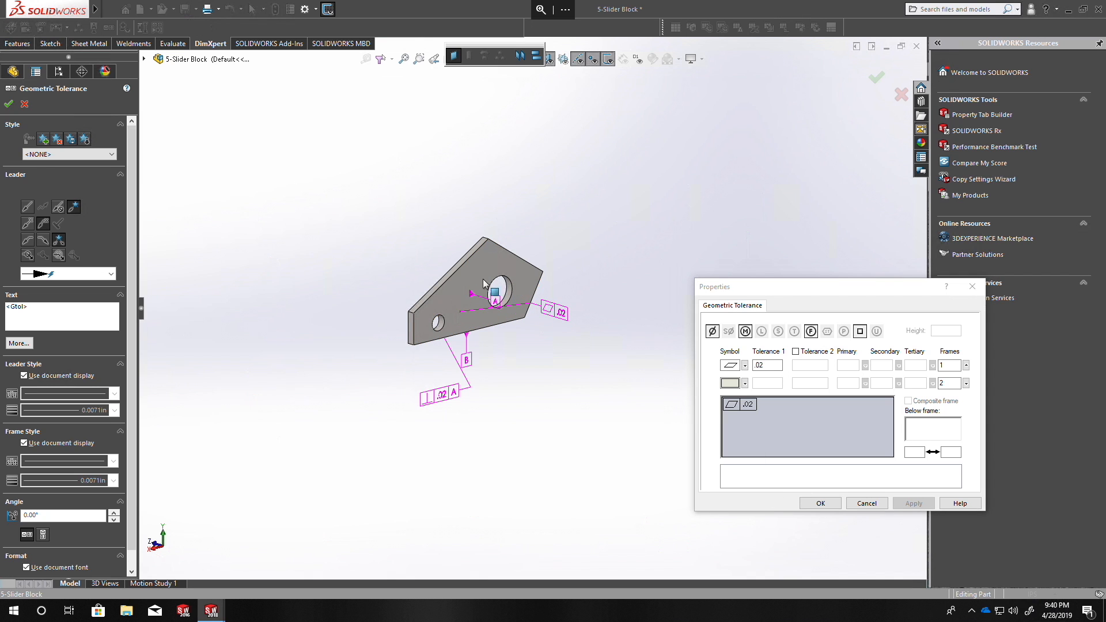
pyautogui.click(529, 281)
# Attach an angularity tolerance of .02 with primary datum B and secondary datum A to the upper-right slanted face.
pyautogui.moveTo(551, 359); pyautogui.dragTo(686, 373, button='middle')
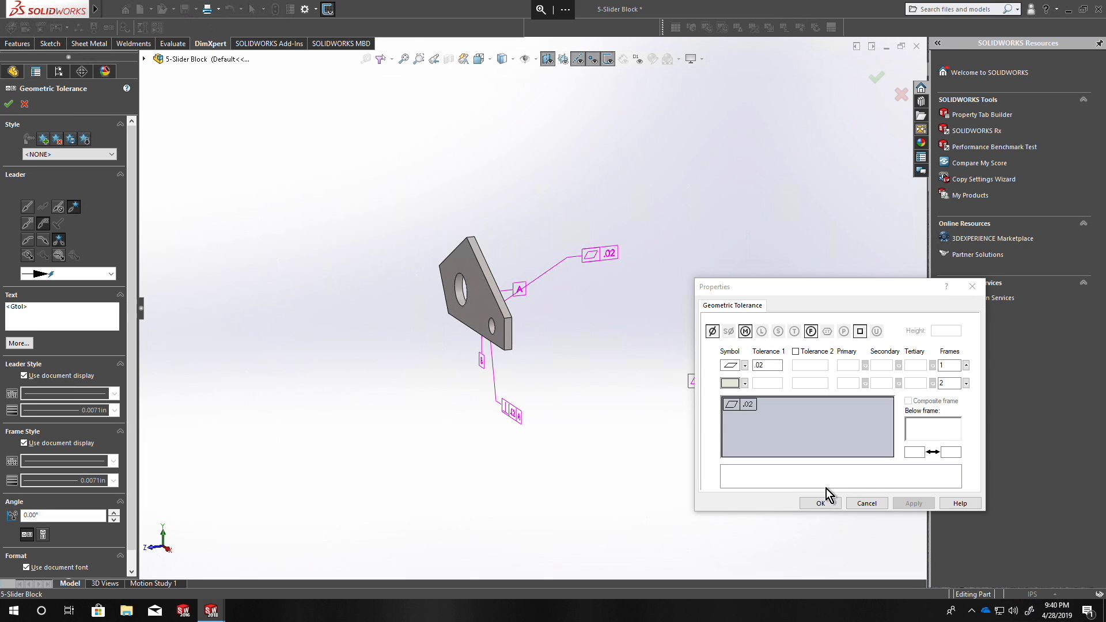
pyautogui.click(745, 366)
pyautogui.click(731, 395)
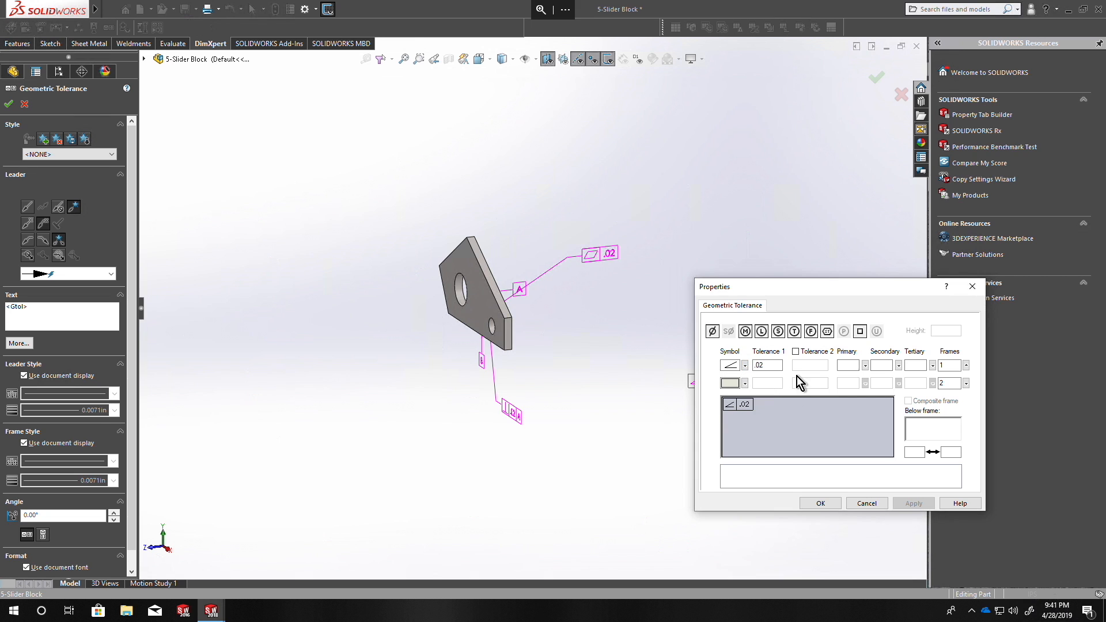
pyautogui.click(849, 366)
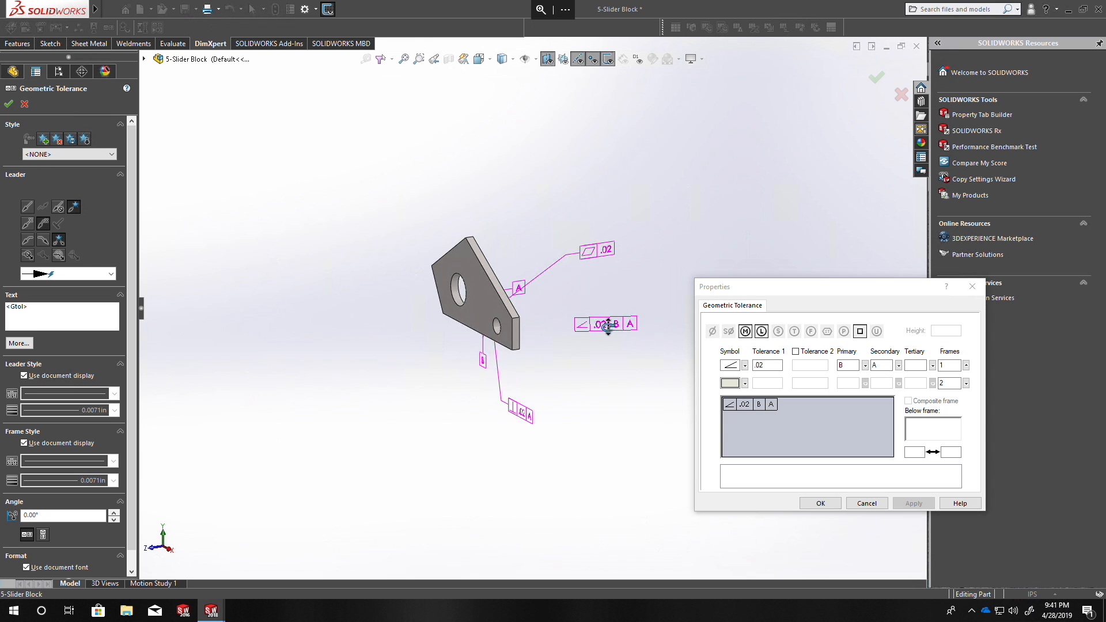
pyautogui.scroll(-5, 574, 306)
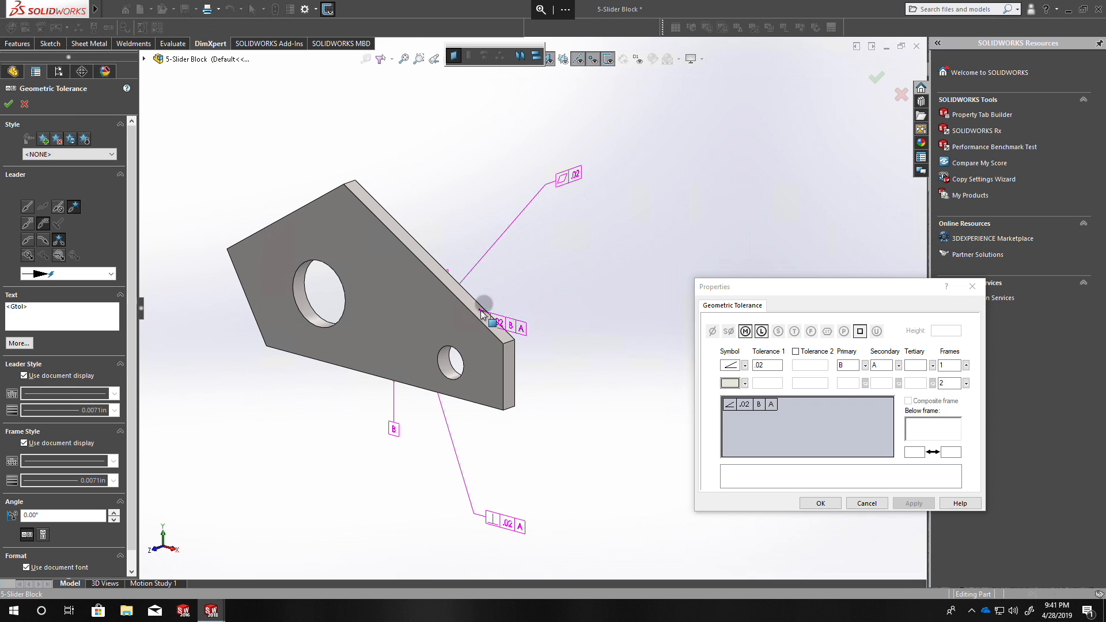
pyautogui.moveTo(483, 314); pyautogui.dragTo(626, 279, button='middle')
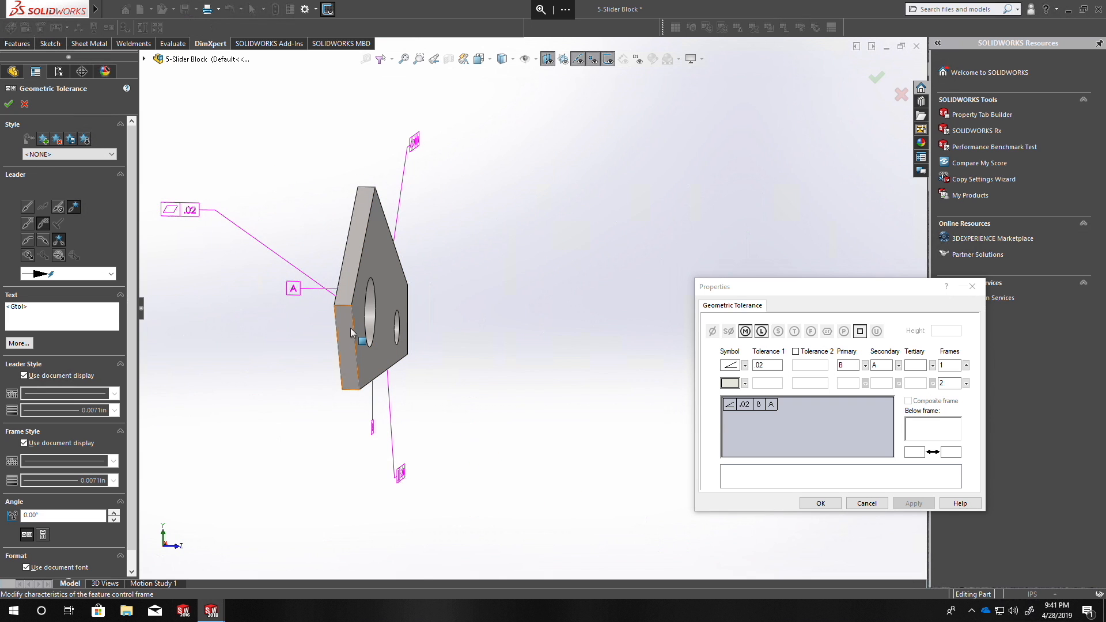
# Attach the angularity tolerance of .02 with primary datum B and secondary datum A to the lower-left slanted face and finish placing tolerances.
pyautogui.moveTo(303, 420)
pyautogui.mouseDown(button='middle')
pyautogui.moveTo(287, 469)
pyautogui.moveTo(240, 459)
pyautogui.moveTo(477, 516)
pyautogui.moveTo(353, 452)
pyautogui.moveTo(282, 442)
pyautogui.moveTo(291, 430)
pyautogui.moveTo(245, 402)
pyautogui.moveTo(279, 415)
pyautogui.mouseUp(button='middle')
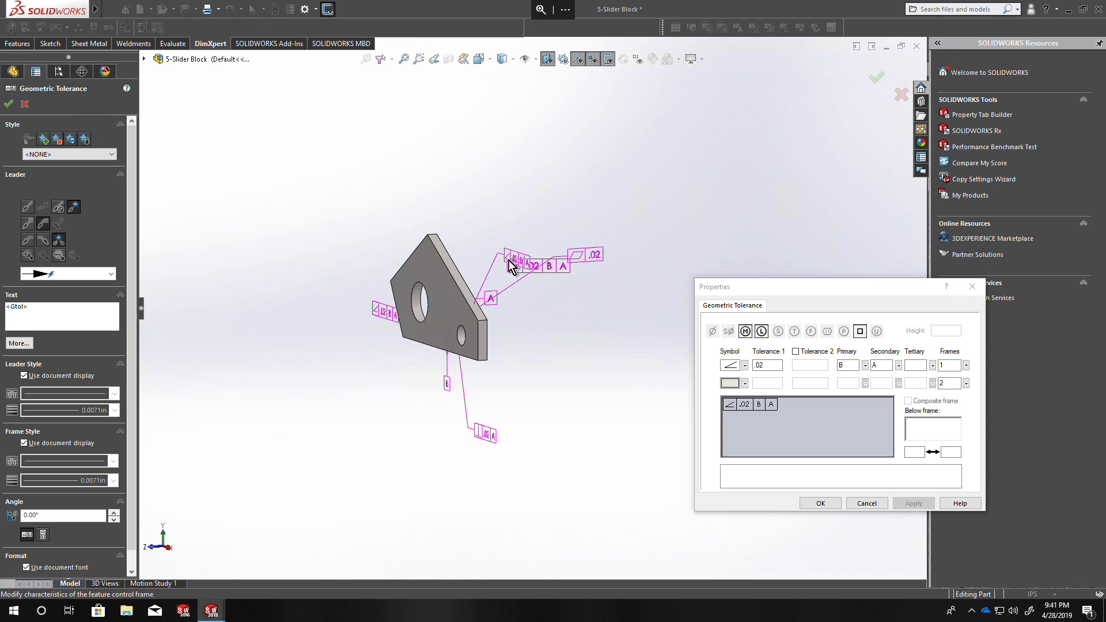
pyautogui.moveTo(546, 416); pyautogui.dragTo(511, 430, button='middle')
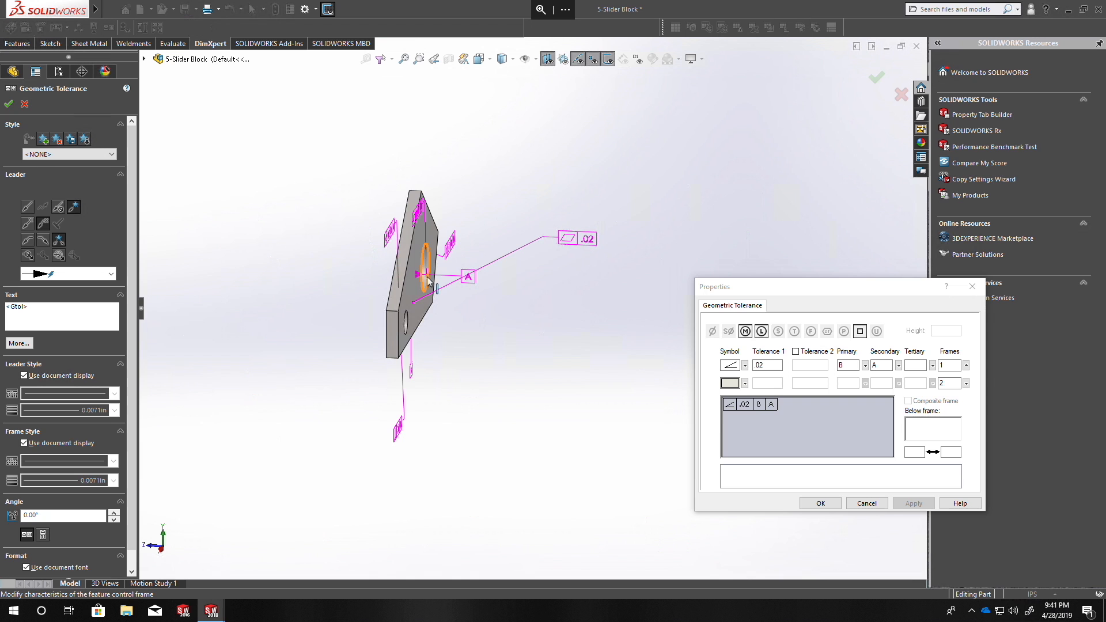
pyautogui.moveTo(427, 275); pyautogui.dragTo(484, 248, button='middle')
pyautogui.click(836, 503)
# Add a DimXpert angle dimension between the upper-right slanted face and the bottom face, placed on the block's front.
pyautogui.moveTo(483, 323)
pyautogui.mouseDown(button='middle')
pyautogui.moveTo(561, 330)
pyautogui.moveTo(613, 290)
pyautogui.mouseUp(button='middle')
pyautogui.click(59, 29)
pyautogui.moveTo(454, 293); pyautogui.dragTo(468, 306, button='middle')
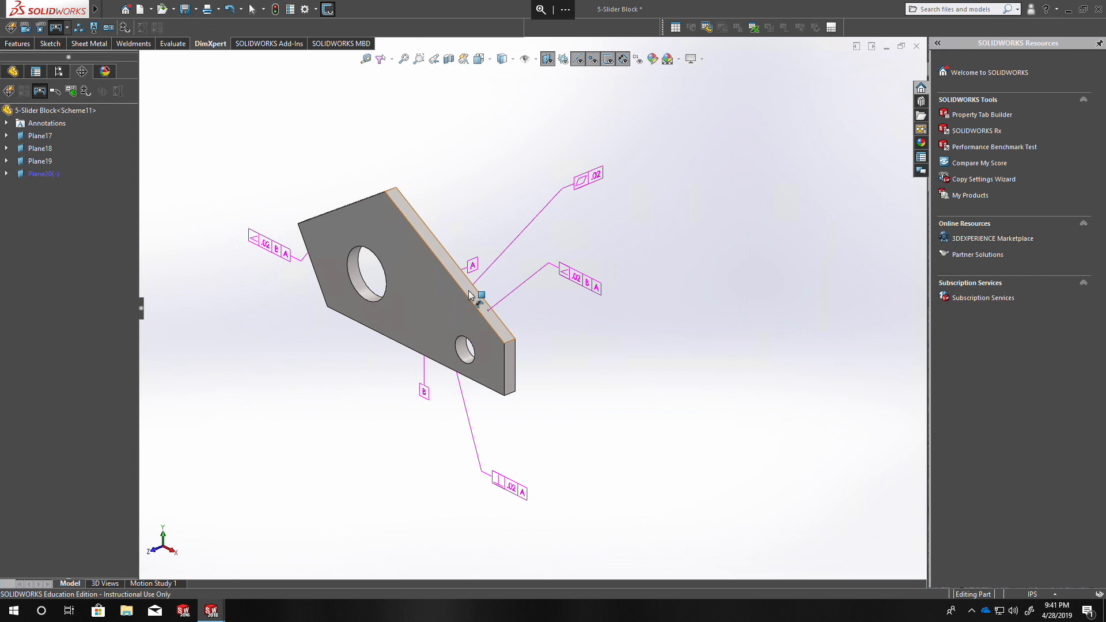
pyautogui.moveTo(468, 383); pyautogui.dragTo(546, 185, button='middle')
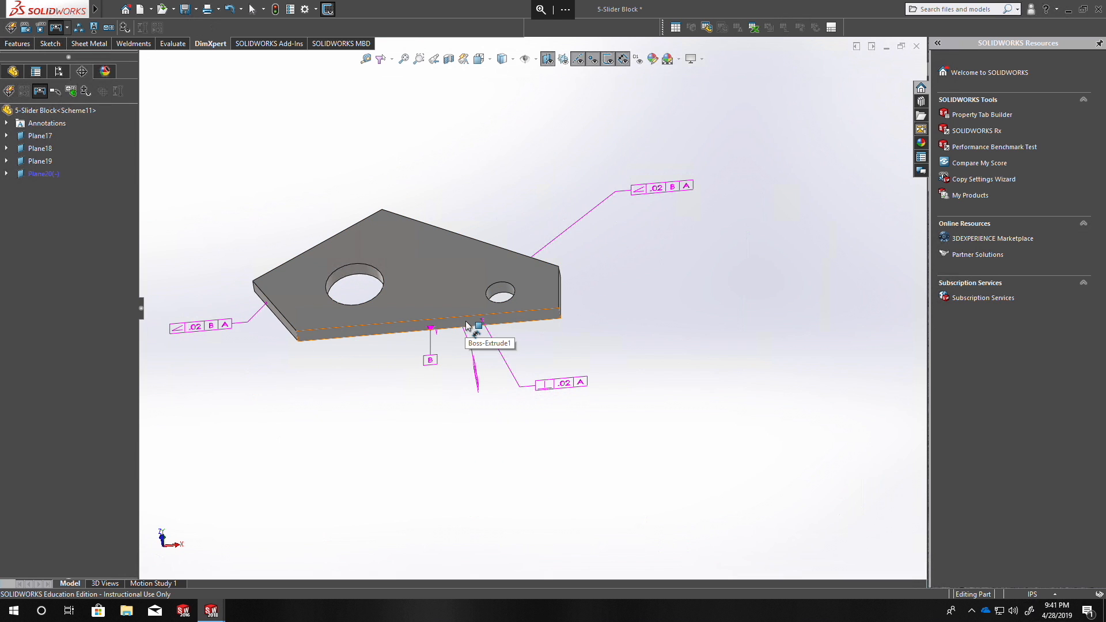
pyautogui.moveTo(467, 325); pyautogui.dragTo(457, 371, button='middle')
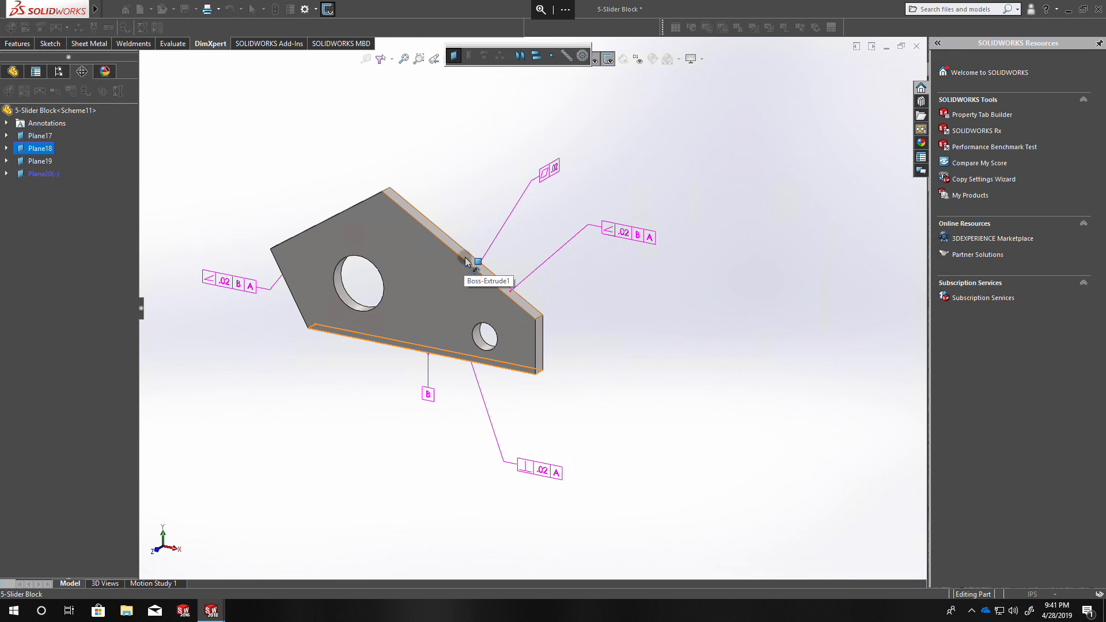
pyautogui.click(425, 272)
pyautogui.moveTo(378, 318); pyautogui.dragTo(398, 216, button='middle')
pyautogui.scroll(-3, 339, 319)
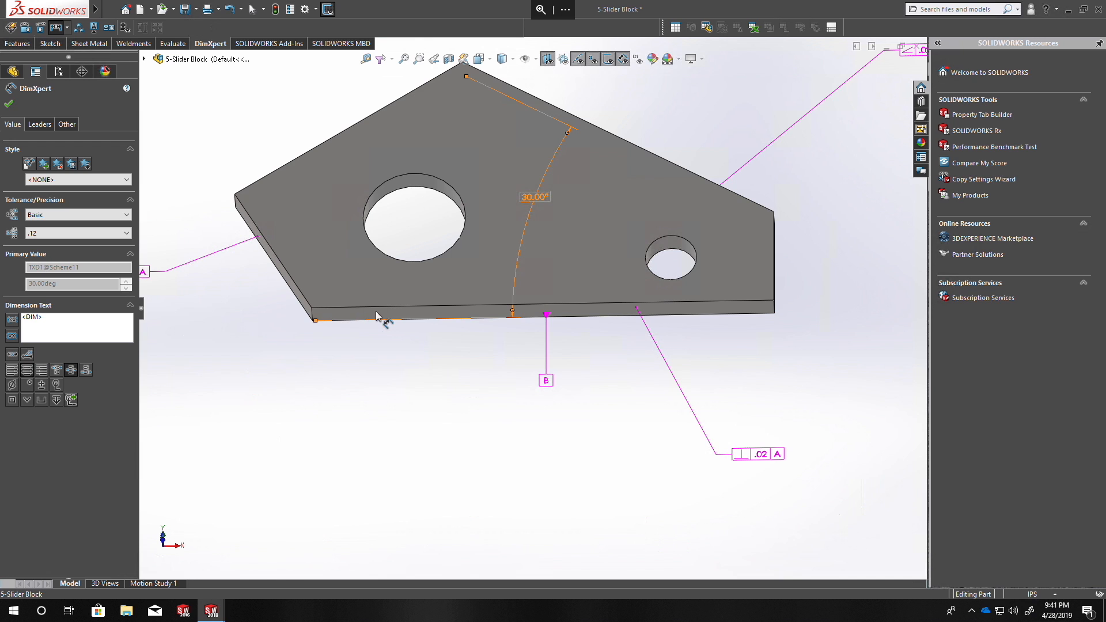
pyautogui.moveTo(377, 316); pyautogui.dragTo(318, 349, button='middle')
pyautogui.click(11, 104)
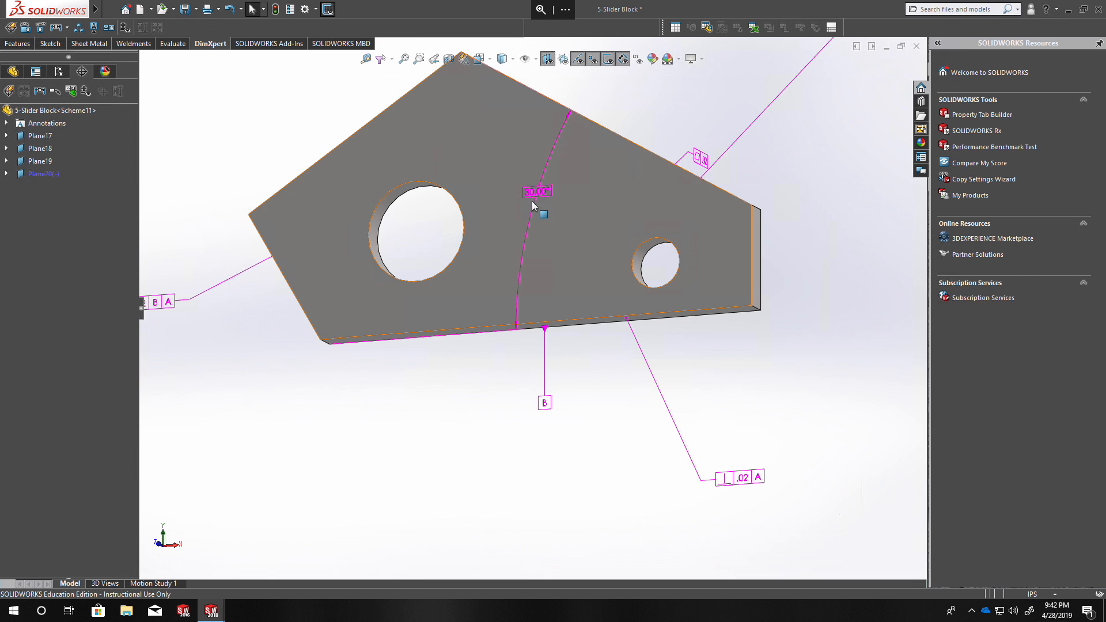
# Add an angle dimension between the bottom face and the lower-left slanted face, and display the block's tolerance status.
pyautogui.click(58, 30)
pyautogui.moveTo(372, 303); pyautogui.dragTo(374, 245, button='middle')
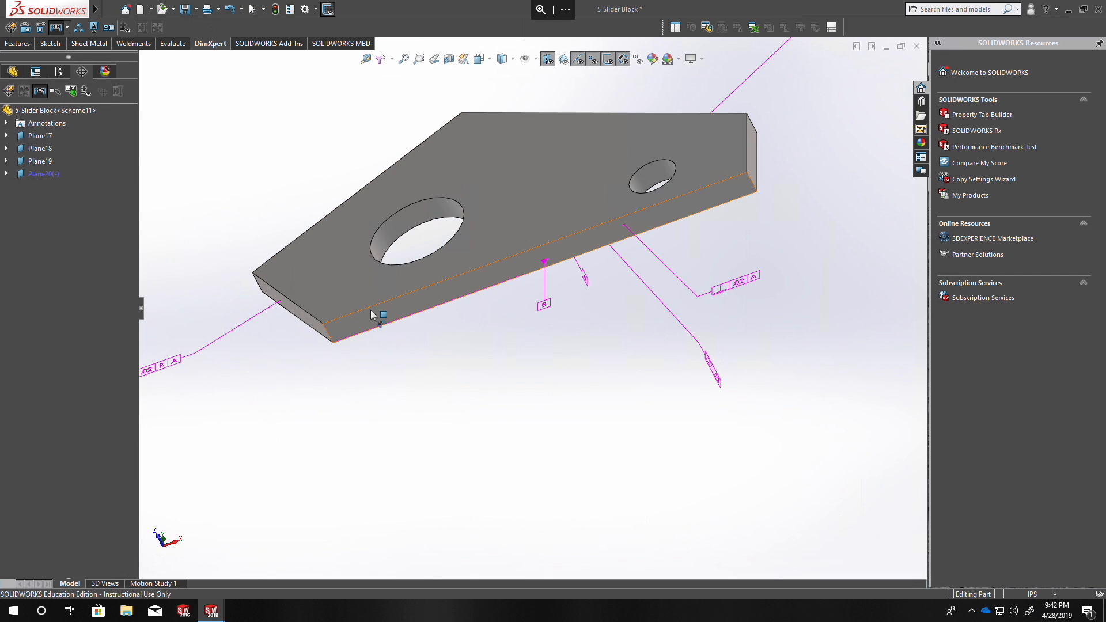
pyautogui.click(366, 316)
pyautogui.click(304, 323)
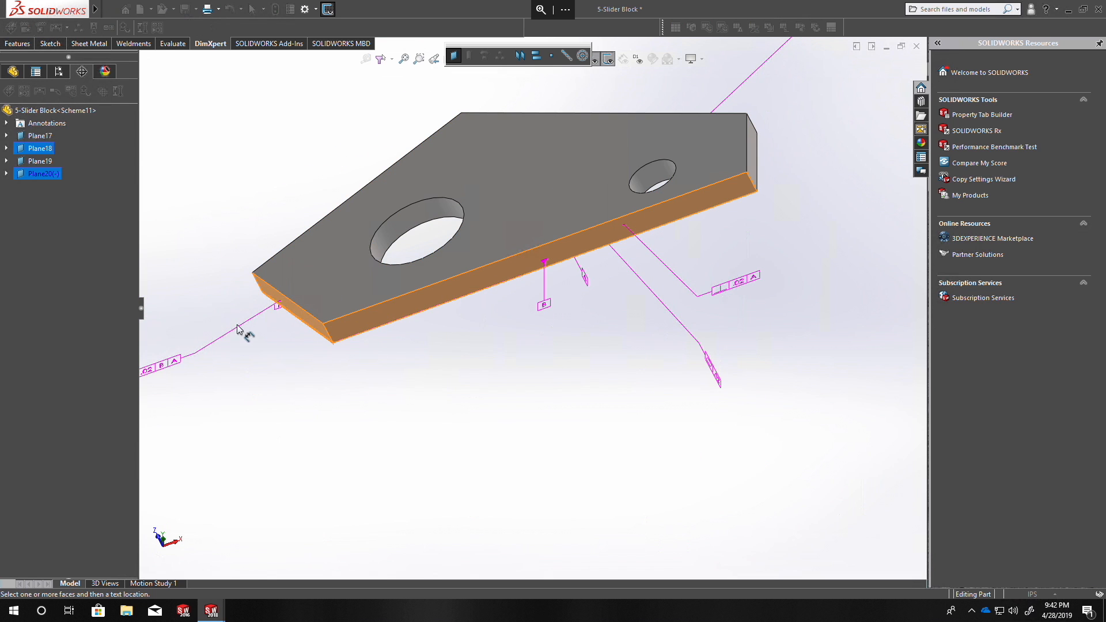
pyautogui.click(252, 346)
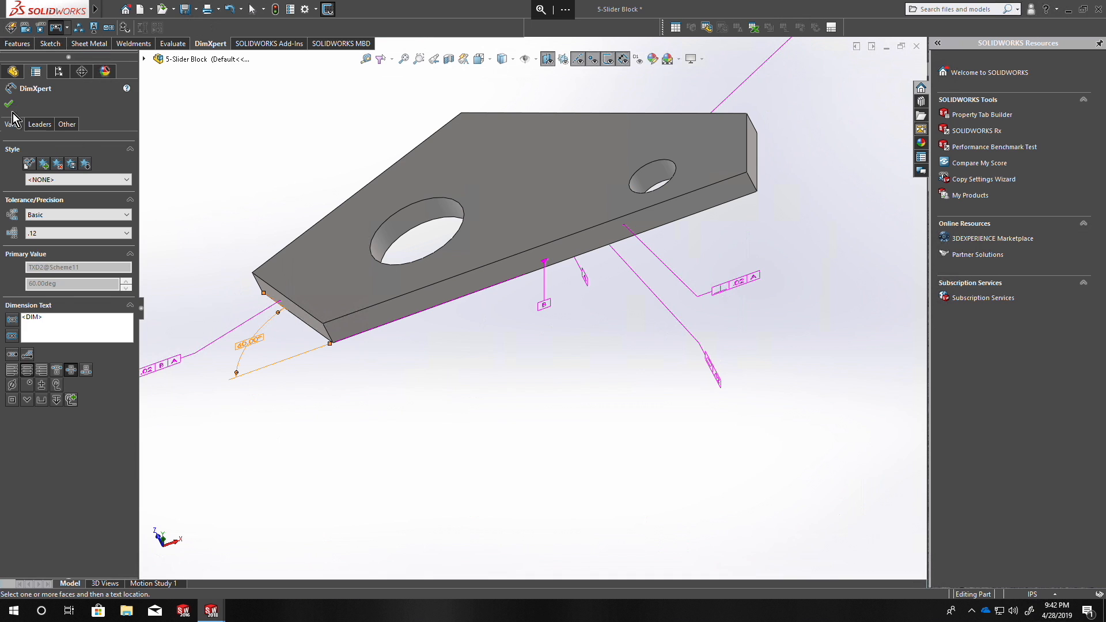
pyautogui.click(13, 118)
pyautogui.moveTo(366, 470)
pyautogui.mouseDown(button='middle')
pyautogui.moveTo(333, 345)
pyautogui.moveTo(306, 474)
pyautogui.moveTo(327, 459)
pyautogui.moveTo(373, 368)
pyautogui.moveTo(371, 388)
pyautogui.mouseUp(button='middle')
pyautogui.click(126, 28)
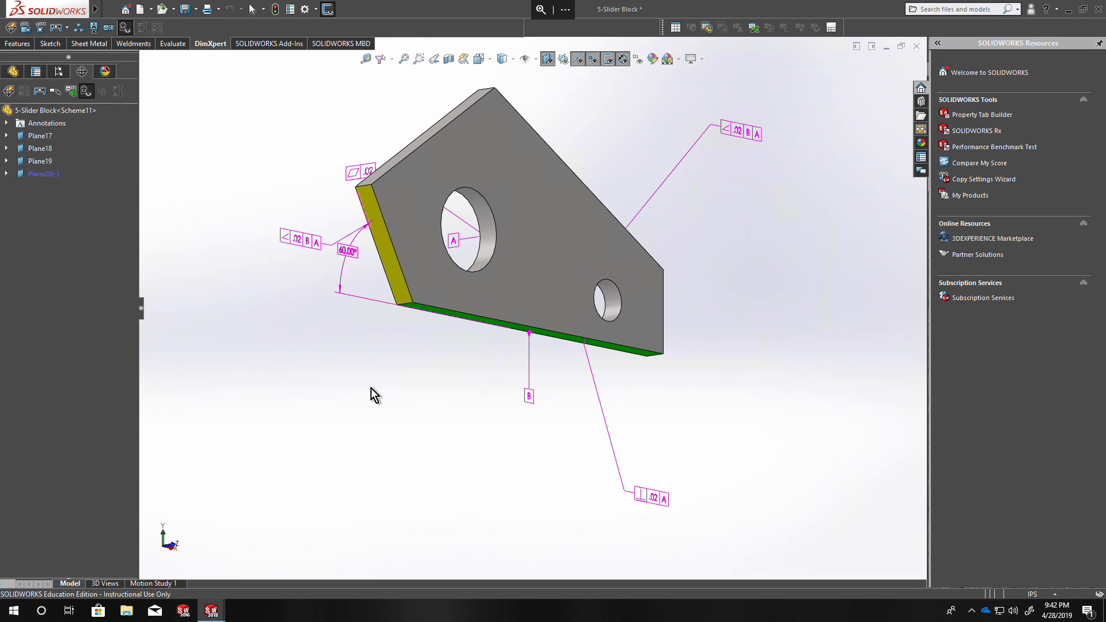
# Start a location dimension and define its origin as the intersection line of the bottom face and the lower-left slanted face.
pyautogui.click(26, 29)
pyautogui.scroll(-3, 415, 396)
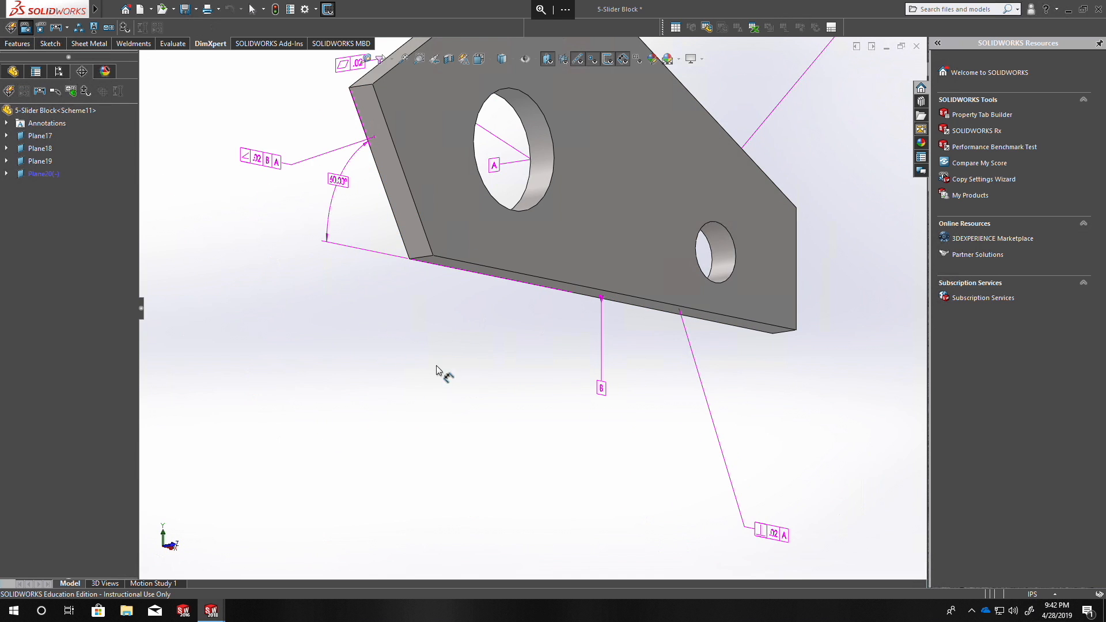
pyautogui.moveTo(436, 371); pyautogui.dragTo(413, 280, button='middle')
pyautogui.click(415, 276)
pyautogui.scroll(-3, 385, 321)
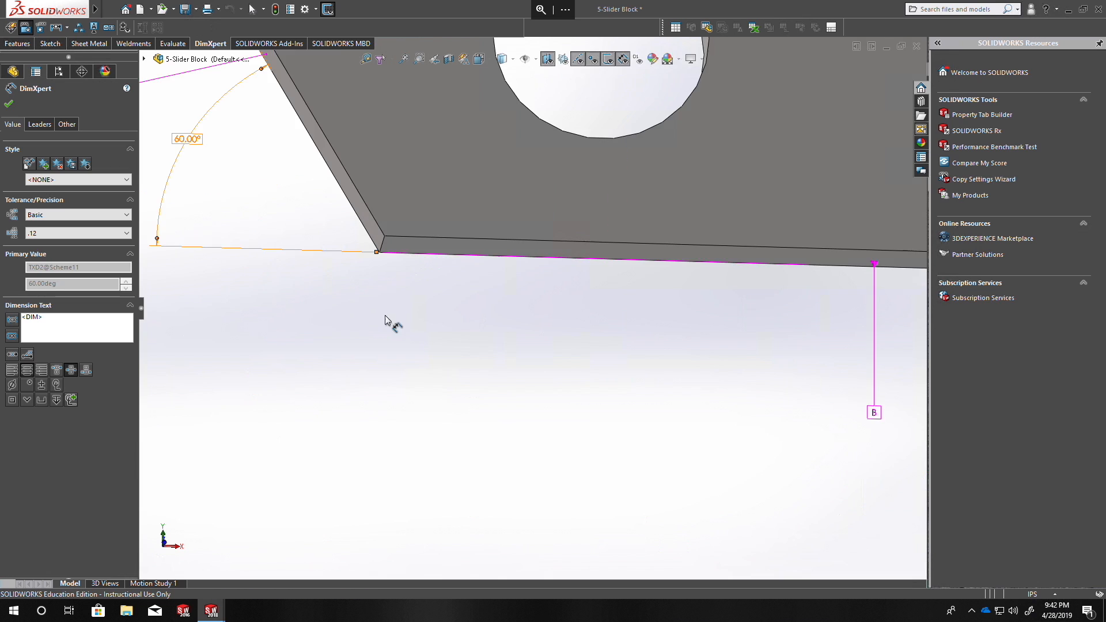
pyautogui.scroll(3, 364, 314)
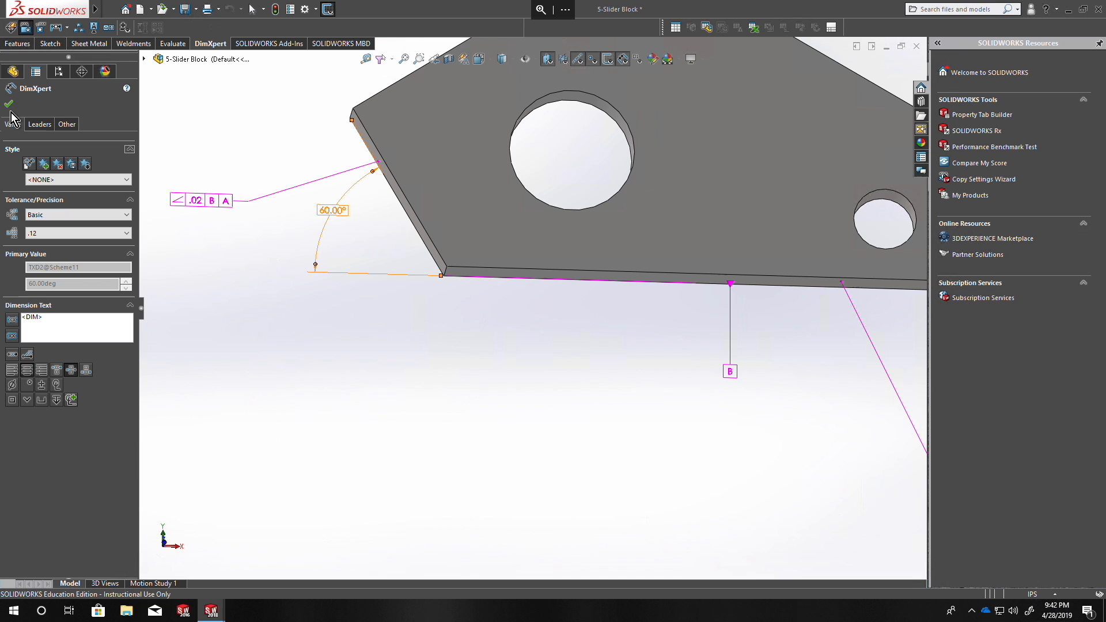
pyautogui.scroll(-3, 515, 272)
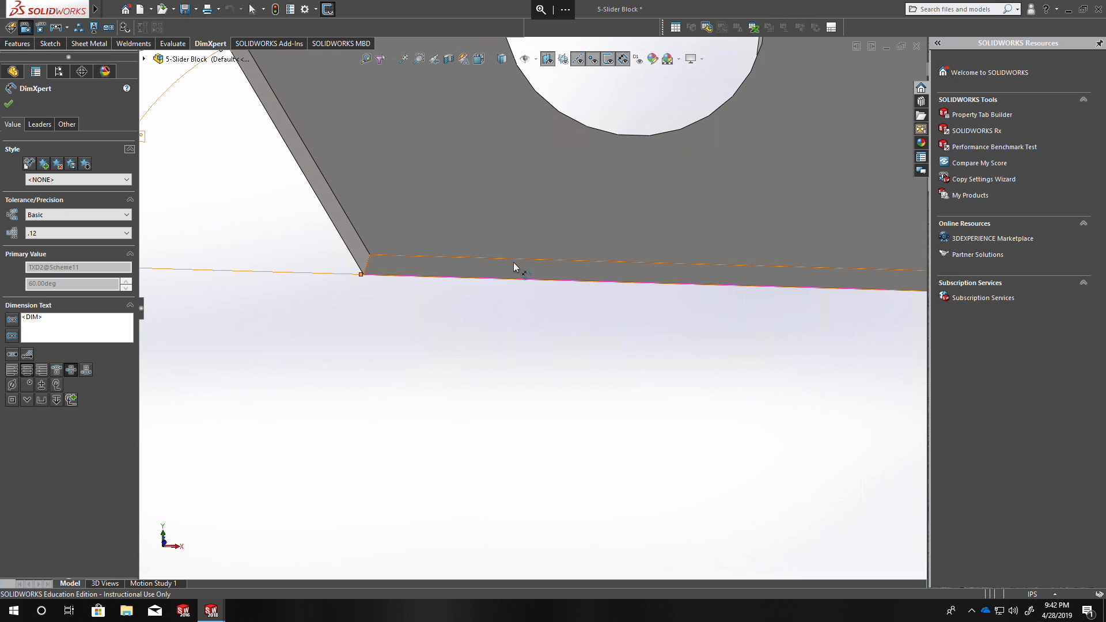
pyautogui.click(514, 271)
pyautogui.scroll(3, 543, 360)
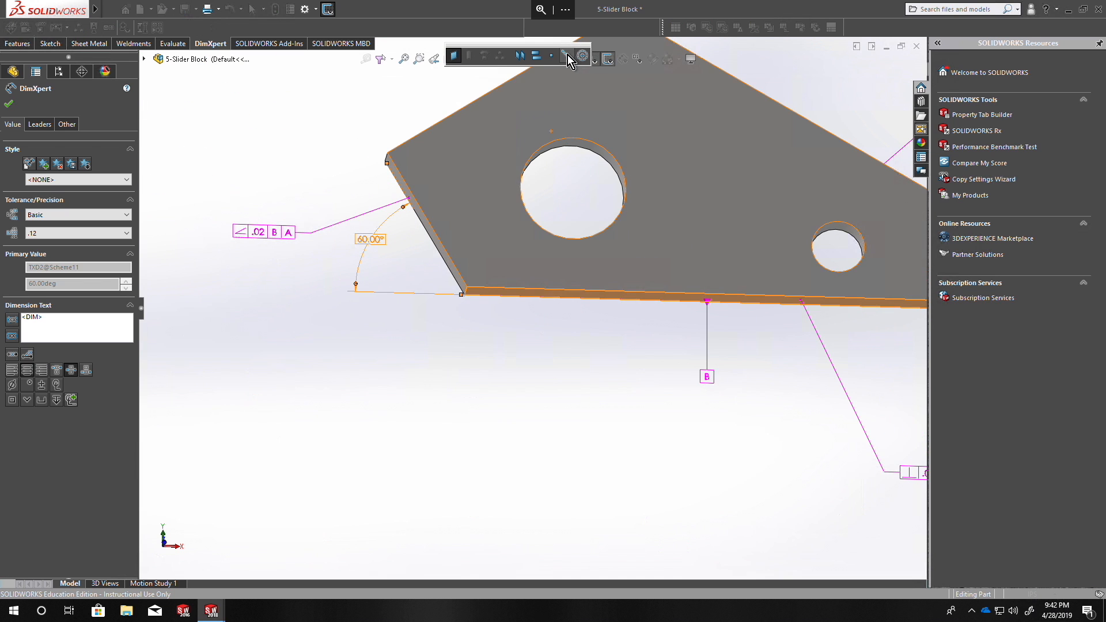
pyautogui.scroll(-2, 455, 285)
pyautogui.click(472, 277)
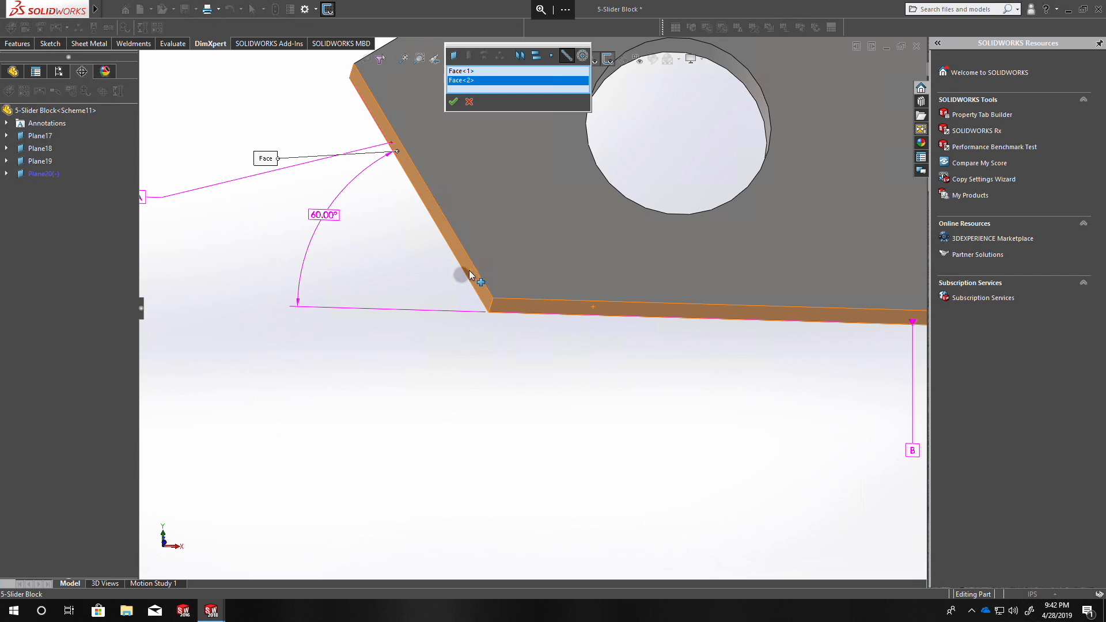
pyautogui.scroll(3, 456, 271)
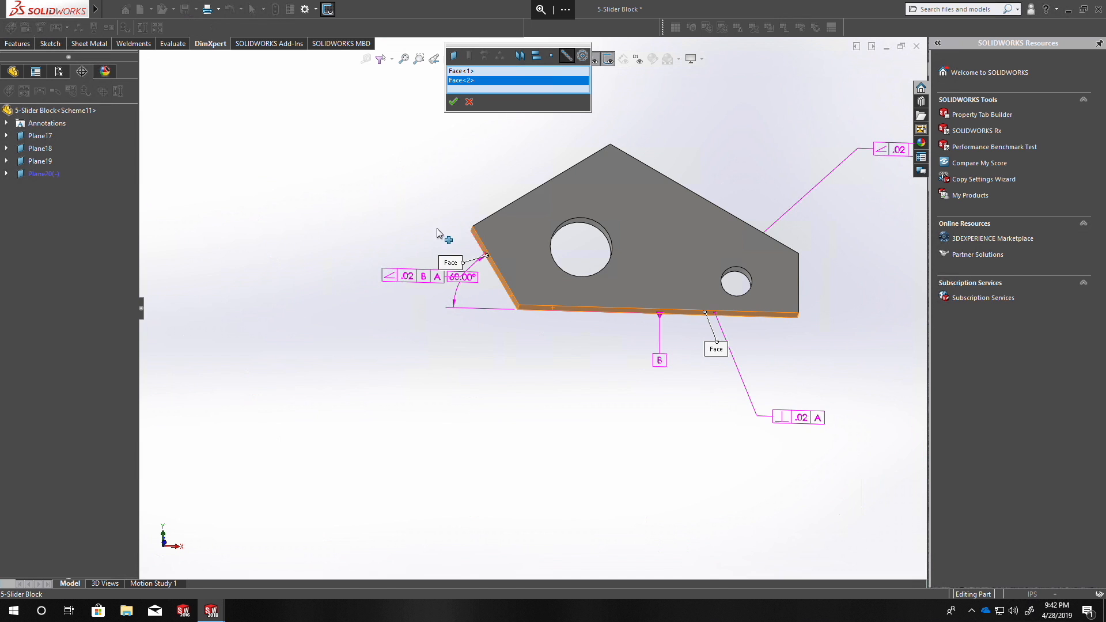
pyautogui.click(453, 101)
# Complete the location dimension from the lower-left intersection line to the vertical right end face, placing it below the block.
pyautogui.moveTo(786, 305); pyautogui.dragTo(714, 316, button='middle')
pyautogui.scroll(-4, 729, 277)
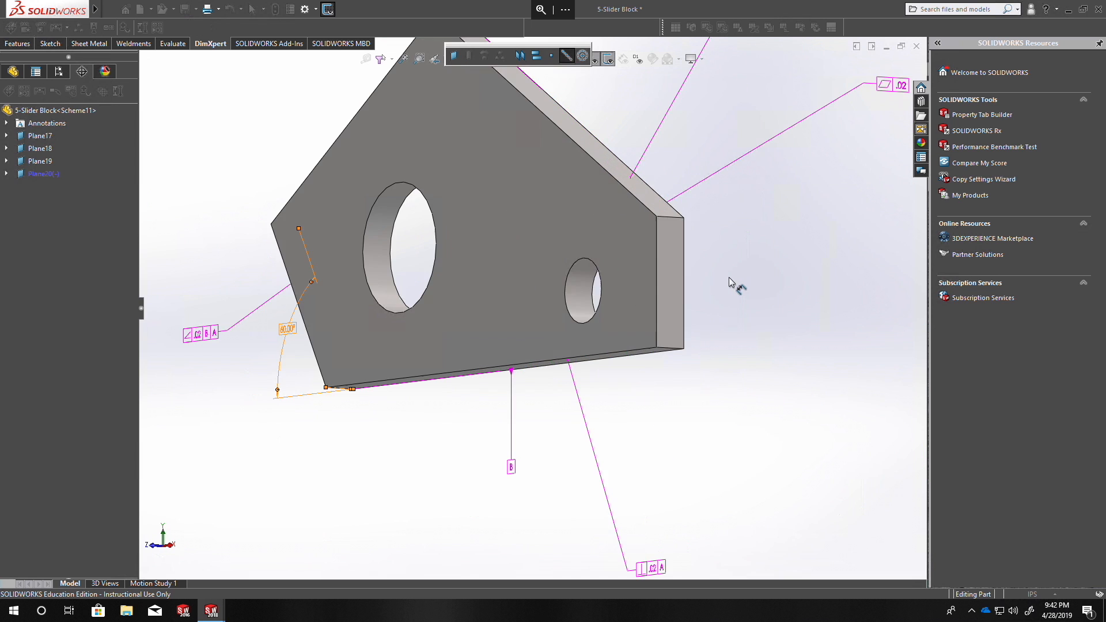
pyautogui.click(671, 286)
pyautogui.click(491, 496)
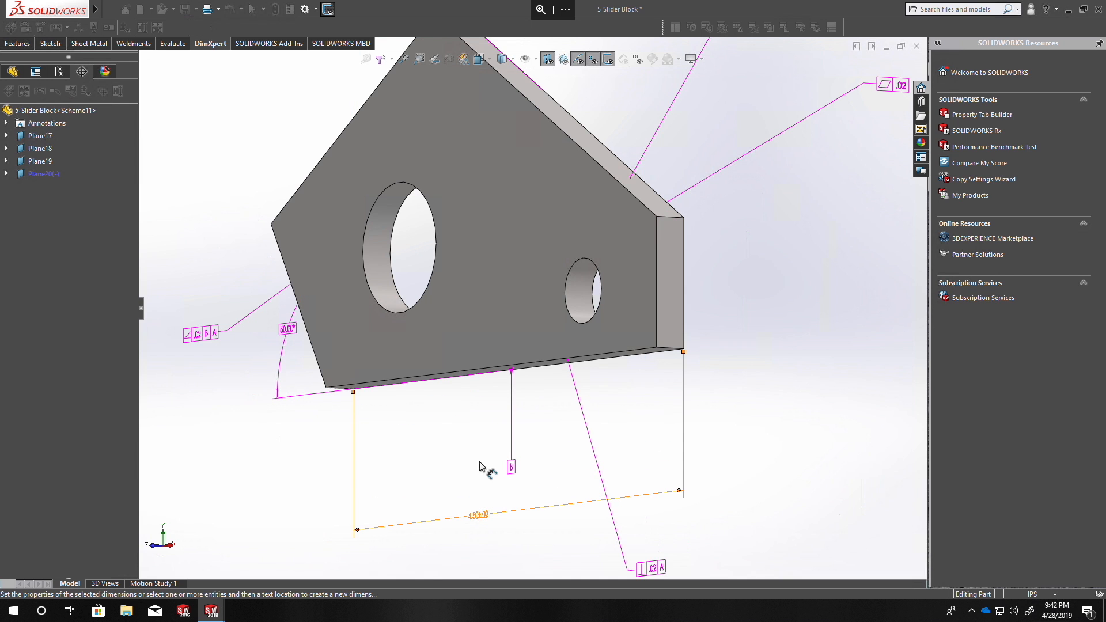
# Add a location dimension from the intersection line of the right end face and upper-right slanted face to the bottom face.
pyautogui.moveTo(496, 298)
pyautogui.mouseDown(button='middle')
pyautogui.moveTo(455, 336)
pyautogui.moveTo(501, 287)
pyautogui.moveTo(510, 292)
pyautogui.mouseUp(button='middle')
pyautogui.scroll(-4, 724, 368)
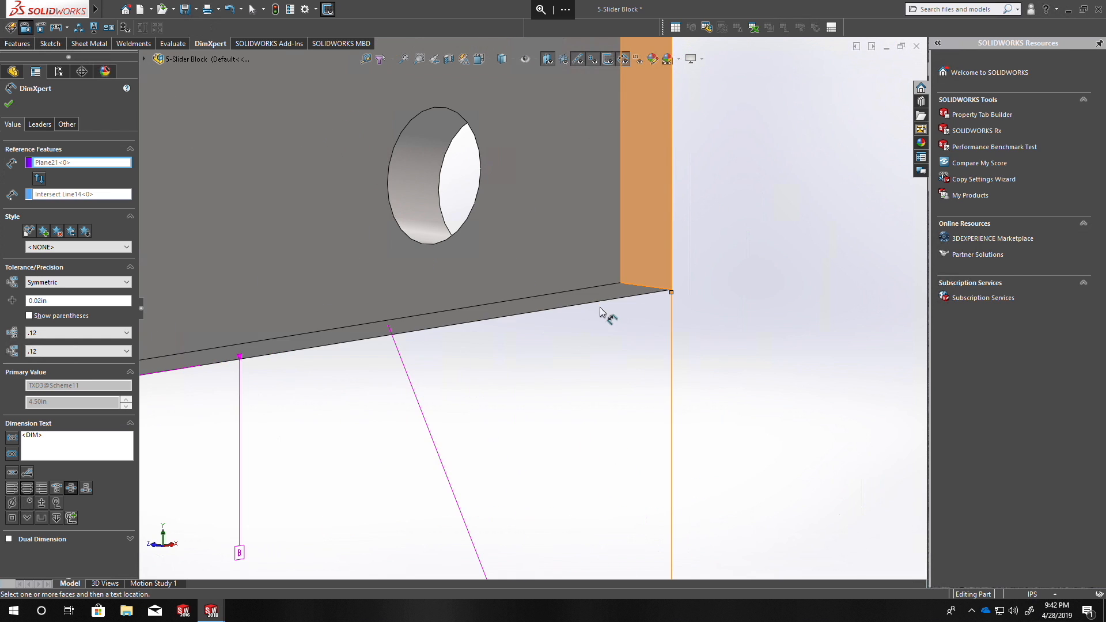
pyautogui.moveTo(605, 306); pyautogui.dragTo(562, 329, button='middle')
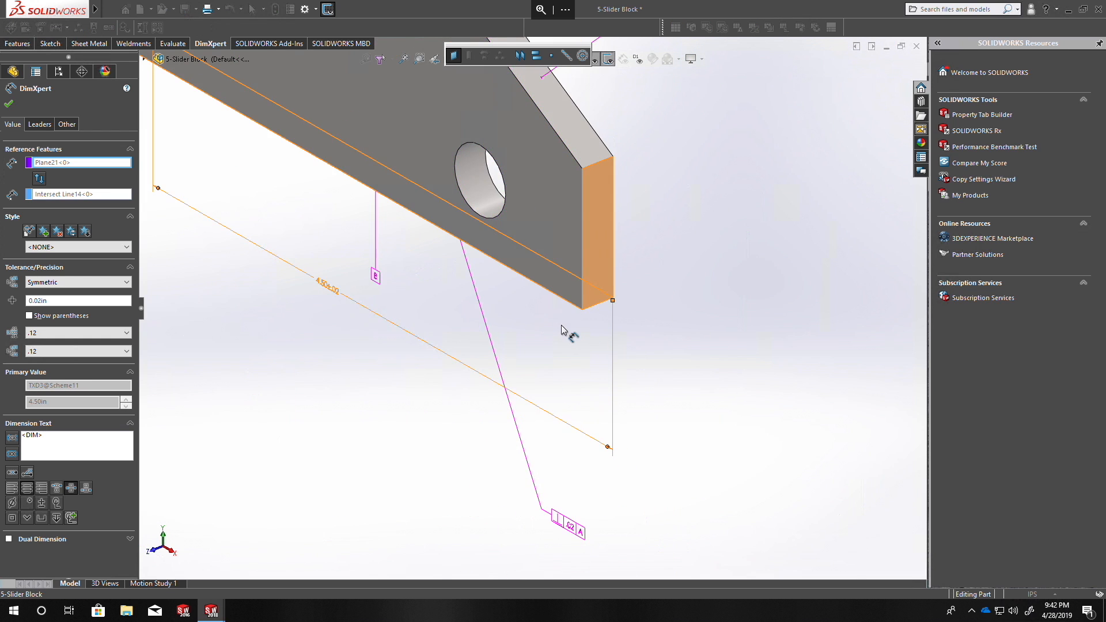
pyautogui.scroll(4, 561, 329)
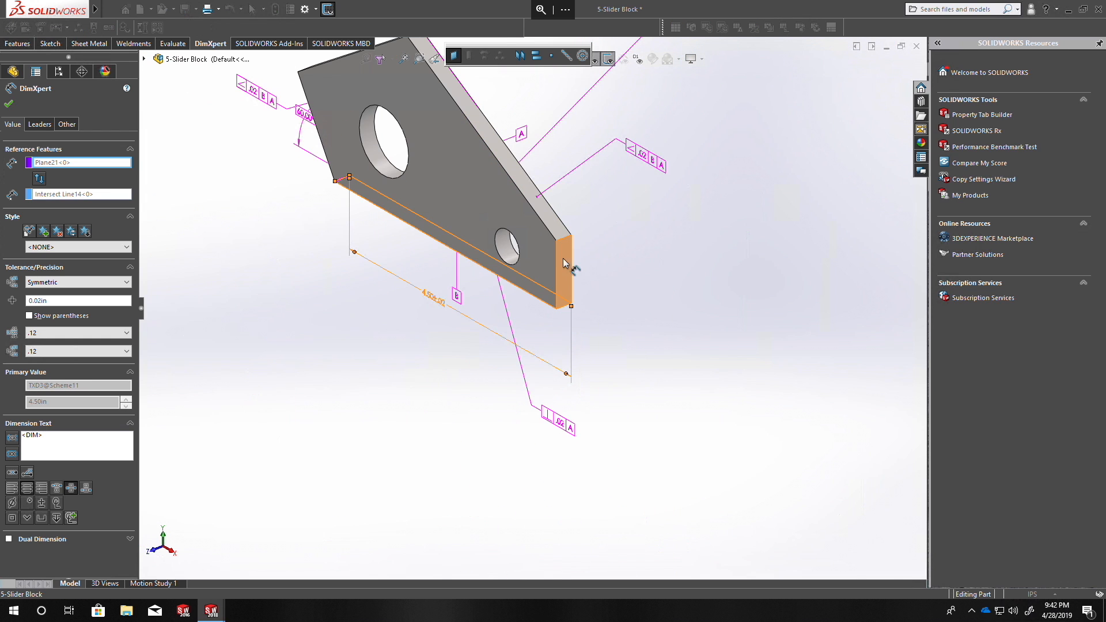
pyautogui.click(568, 56)
pyautogui.scroll(-4, 582, 252)
pyautogui.click(518, 160)
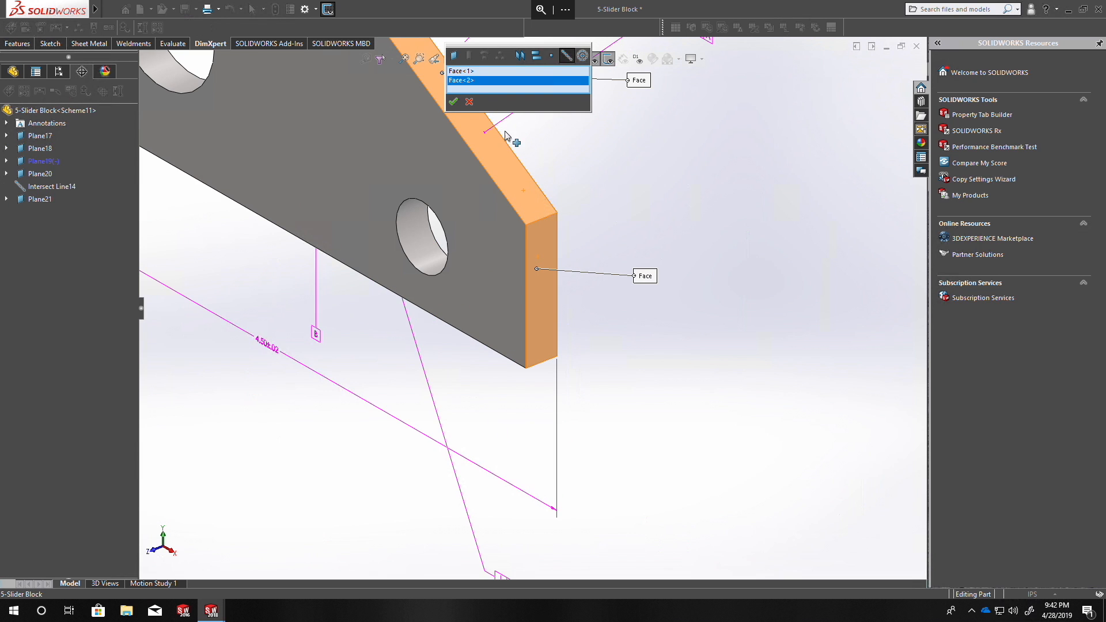
pyautogui.click(455, 103)
pyautogui.click(654, 325)
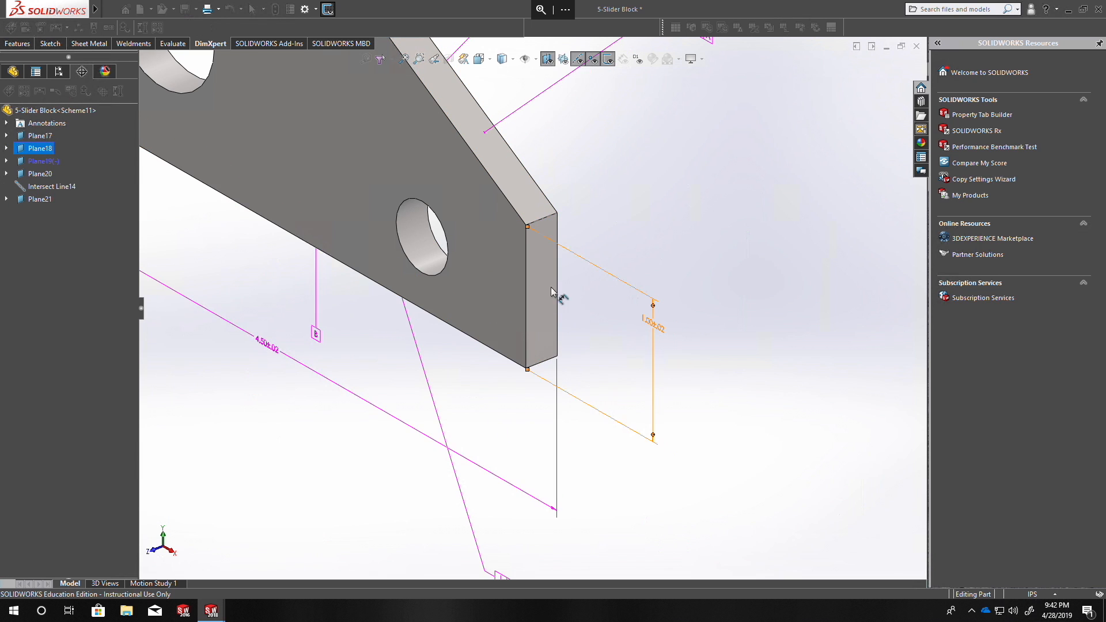
# Add a location dimension along the upper-right slope, from the intersection line of the two upper faces to the right-end intersection line.
pyautogui.moveTo(542, 279); pyautogui.dragTo(567, 261, button='middle')
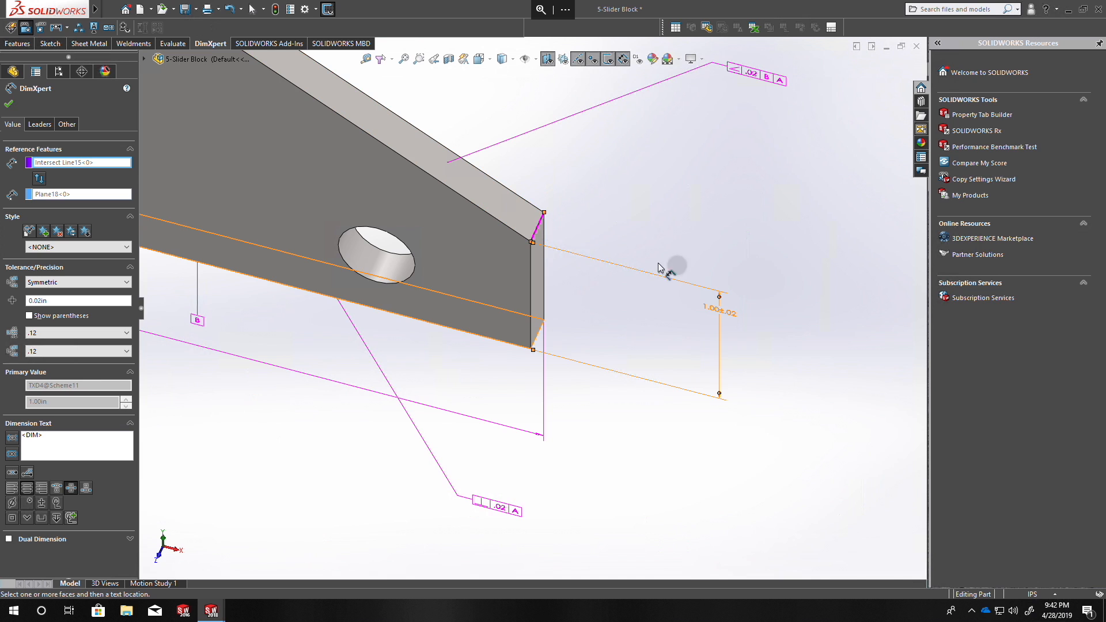
pyautogui.scroll(3, 638, 266)
pyautogui.scroll(-3, 358, 182)
pyautogui.click(468, 230)
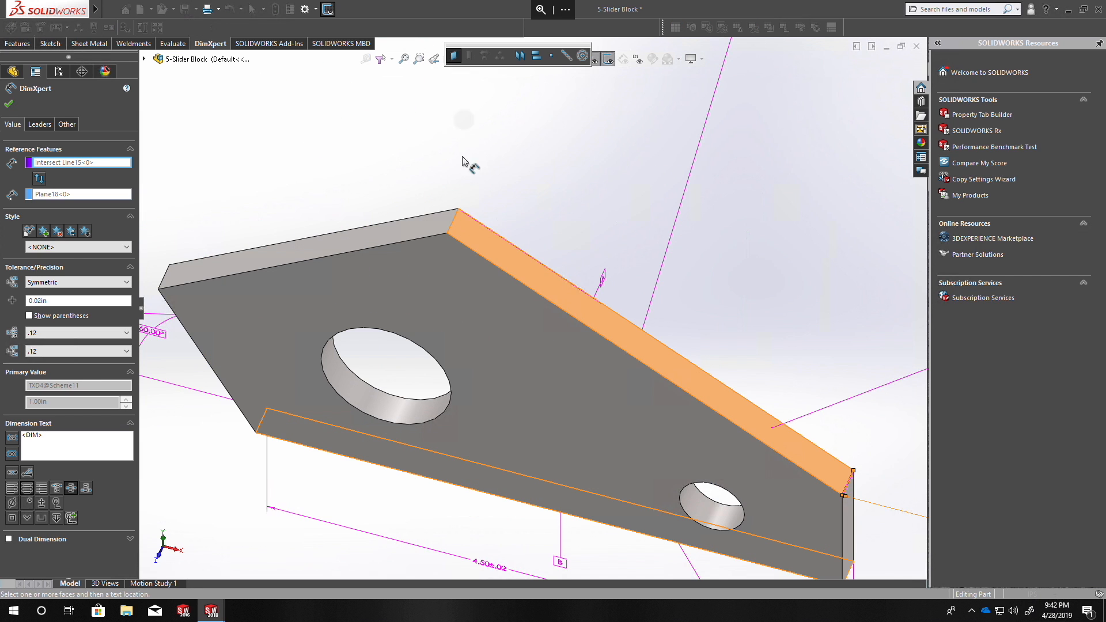
pyautogui.click(566, 56)
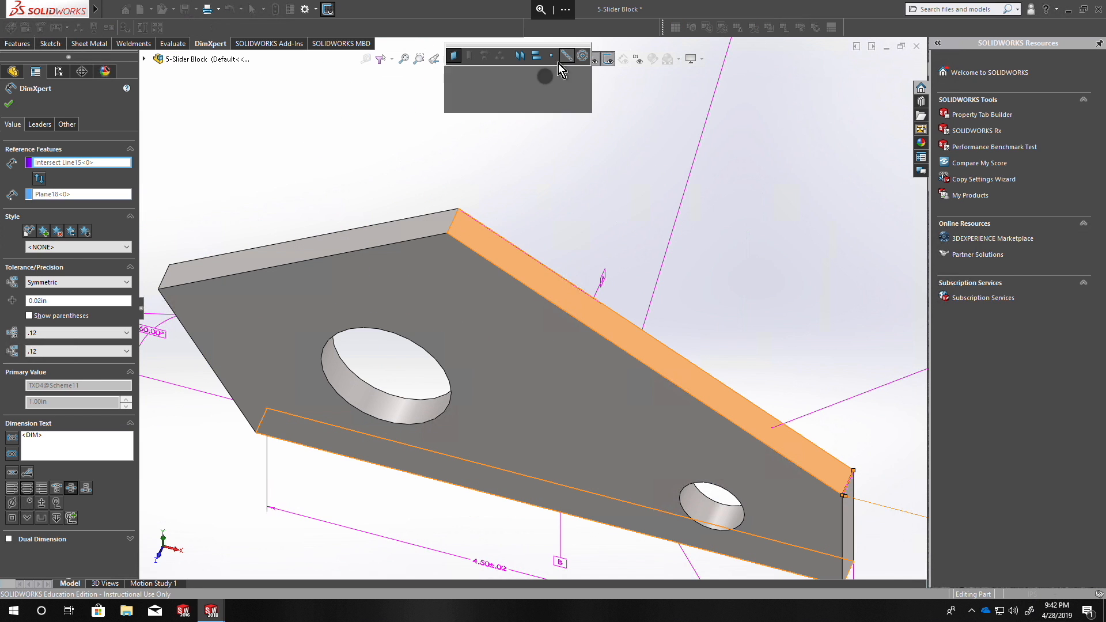
pyautogui.click(414, 225)
pyautogui.click(453, 102)
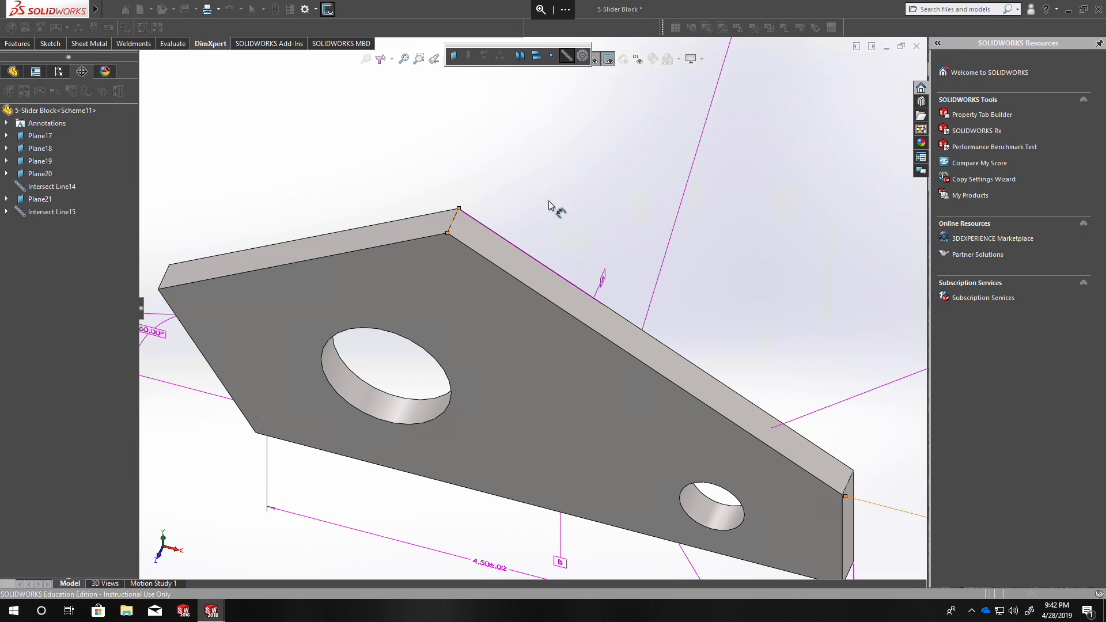
pyautogui.scroll(1, 544, 248)
pyautogui.click(795, 459)
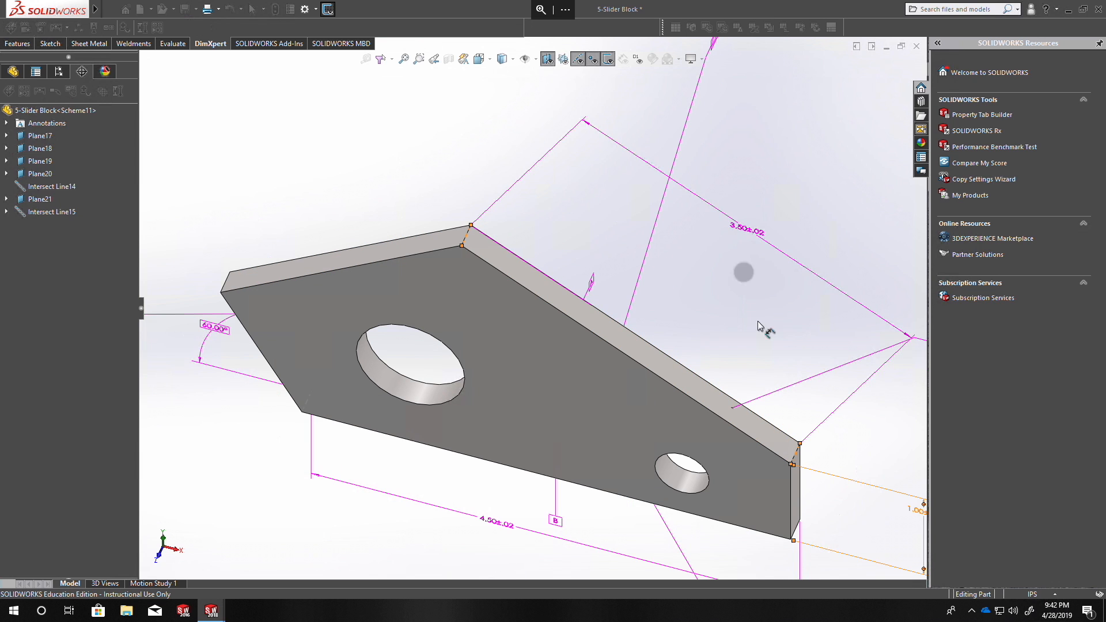
pyautogui.click(864, 287)
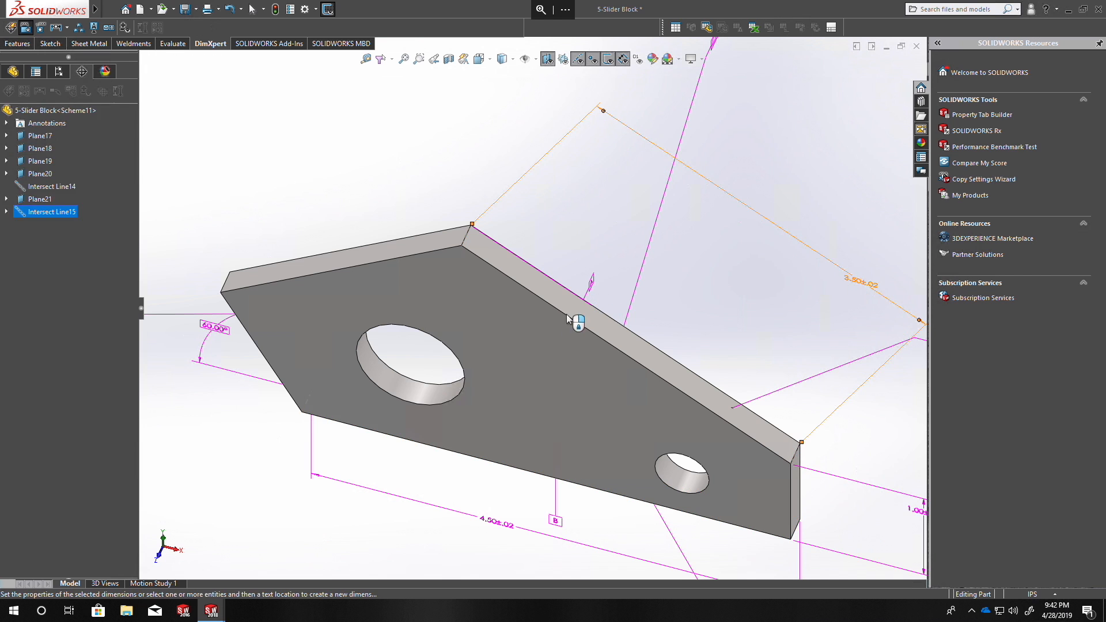
# Add a location dimension along the lower-left slanted face, from the bottom intersection line to the intersection line of the lower-left and upper-left faces.
pyautogui.moveTo(466, 299); pyautogui.dragTo(499, 210, button='middle')
pyautogui.scroll(3, 619, 283)
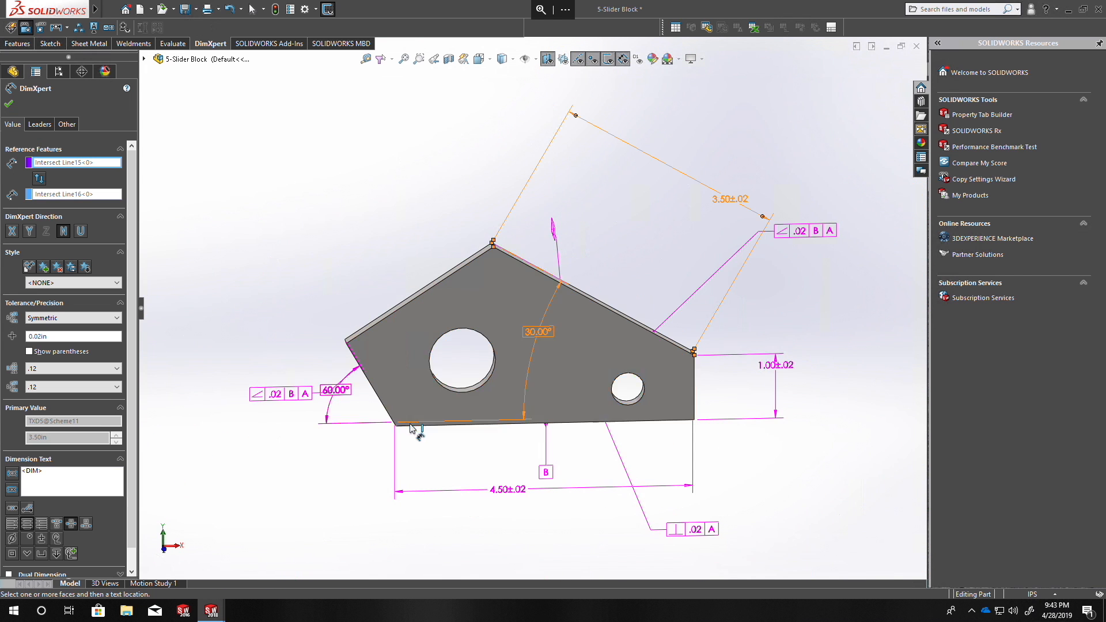
pyautogui.scroll(-3, 405, 419)
pyautogui.moveTo(390, 394); pyautogui.dragTo(439, 267, button='middle')
pyautogui.scroll(-3, 452, 277)
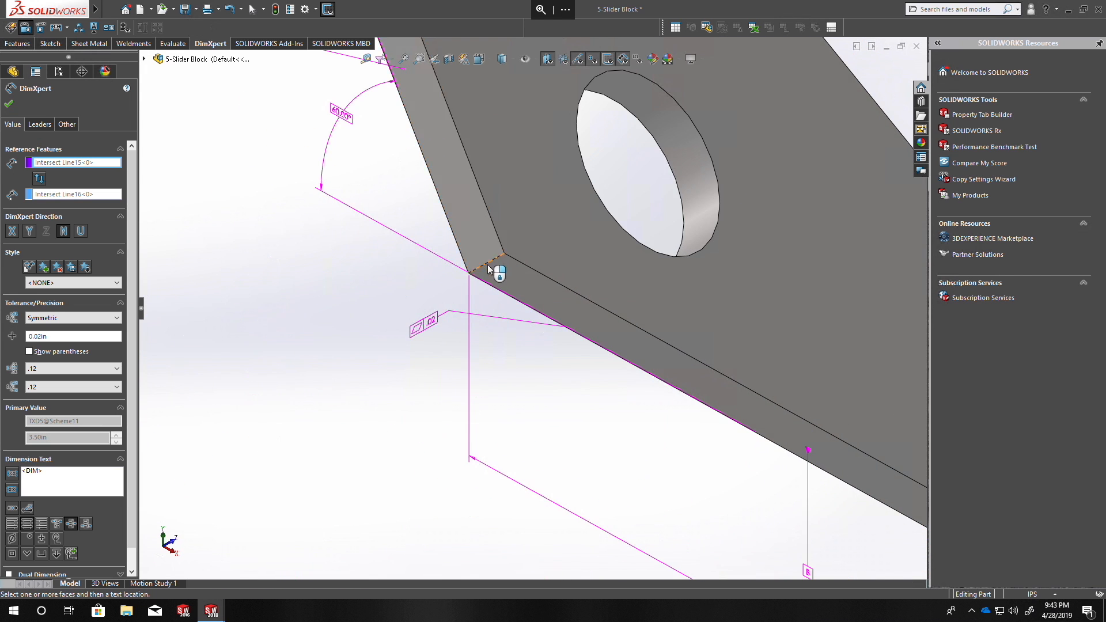
pyautogui.scroll(4, 506, 353)
pyautogui.moveTo(449, 226); pyautogui.dragTo(447, 254, button='middle')
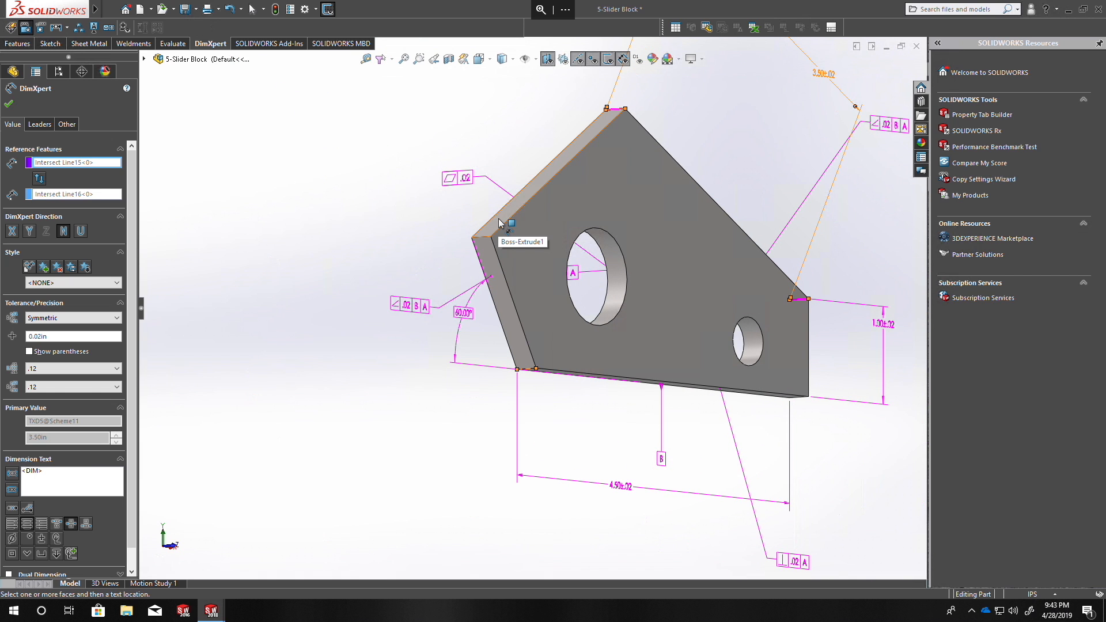
pyautogui.click(491, 250)
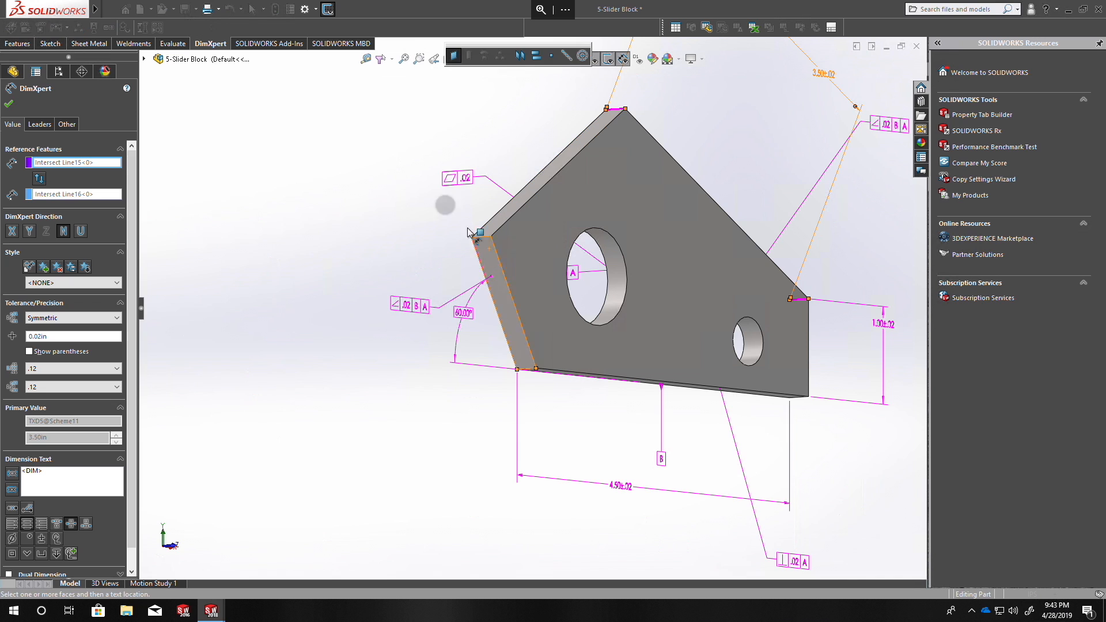
pyautogui.click(567, 56)
pyautogui.click(504, 219)
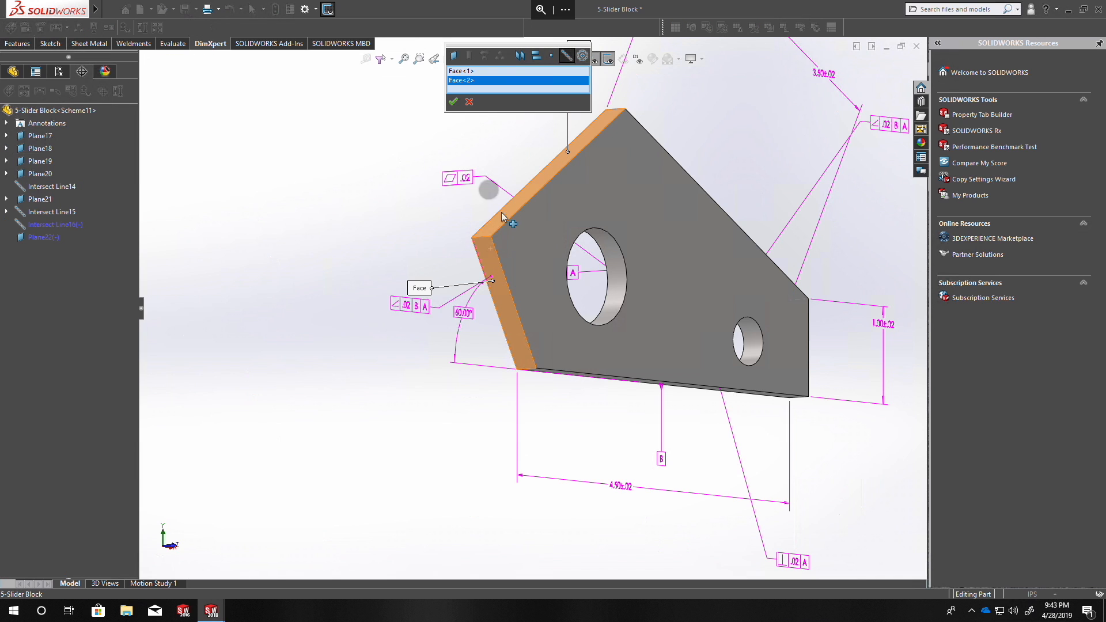
pyautogui.click(456, 102)
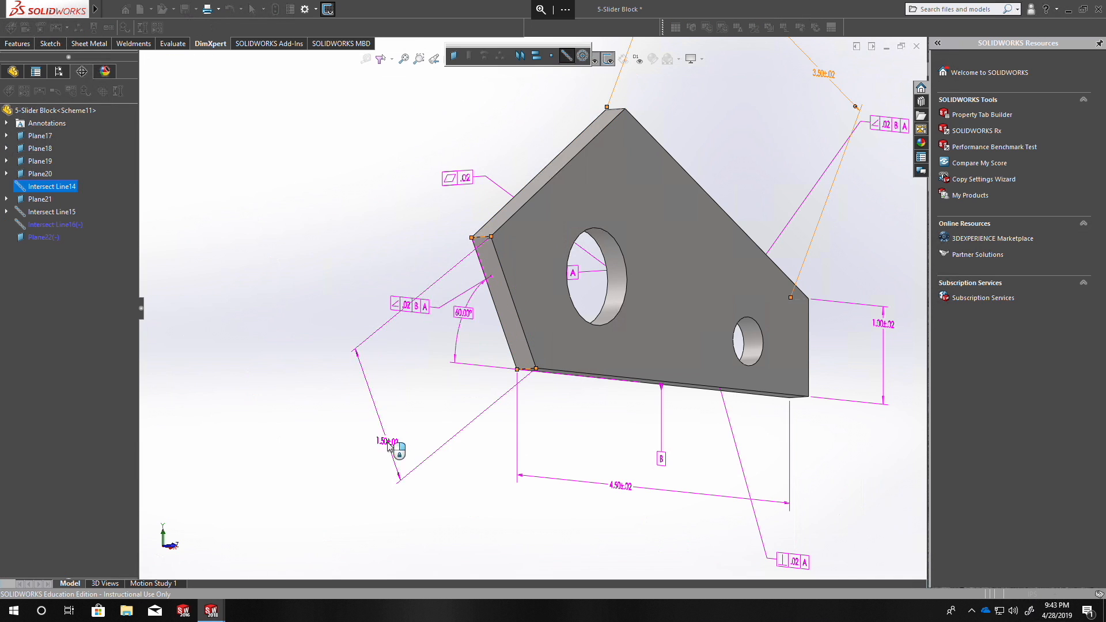
pyautogui.click(392, 410)
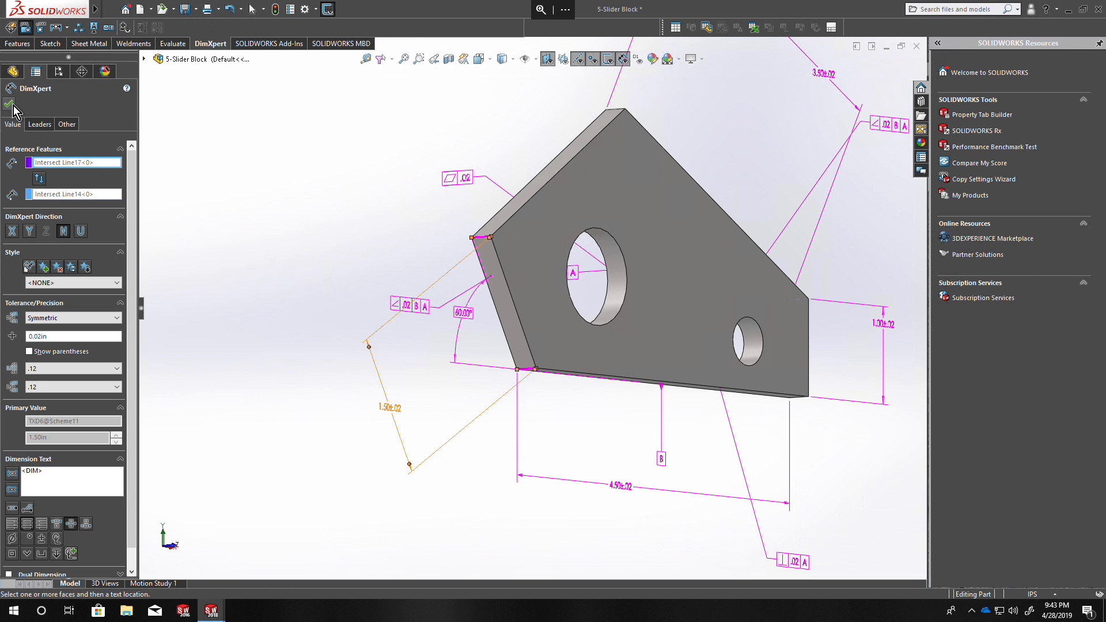
pyautogui.click(12, 111)
# Show the tolerance status and examine how the slanted faces are constrained.
pyautogui.click(125, 28)
pyautogui.moveTo(425, 227)
pyautogui.mouseDown(button='middle')
pyautogui.moveTo(336, 299)
pyautogui.moveTo(361, 289)
pyautogui.moveTo(414, 226)
pyautogui.moveTo(319, 262)
pyautogui.moveTo(353, 293)
pyautogui.mouseUp(button='middle')
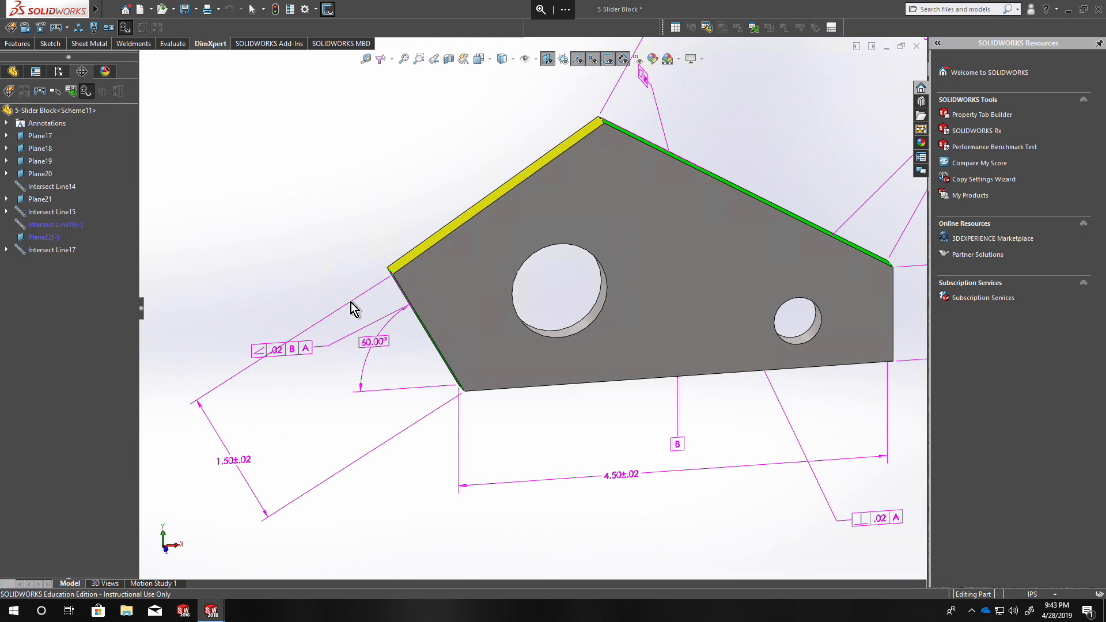
pyautogui.scroll(5, 372, 341)
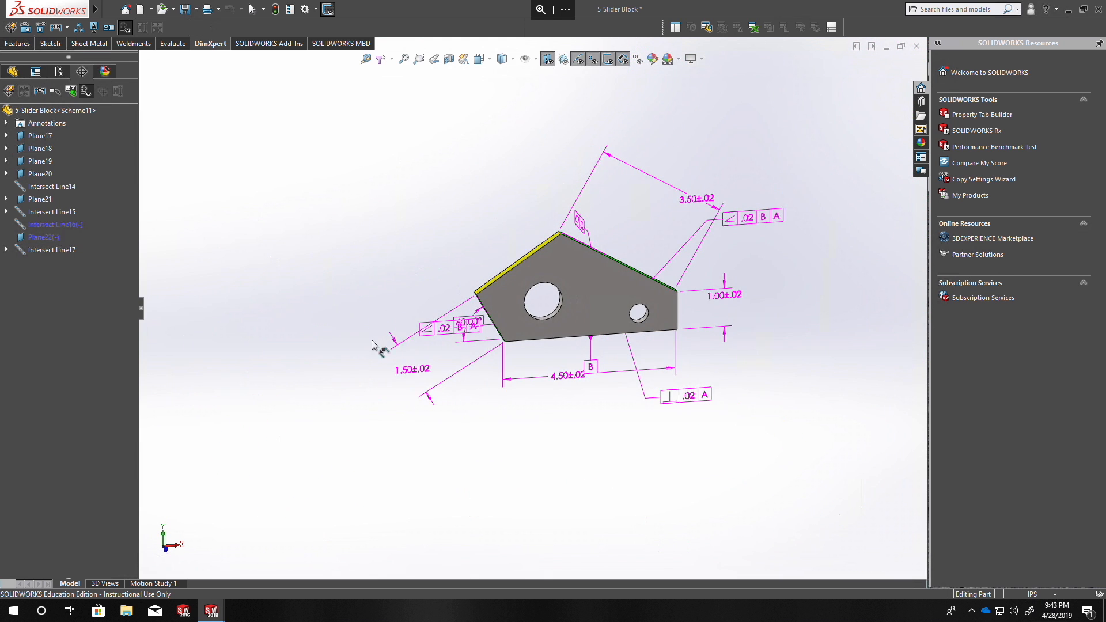
# Move the 3.50 location dimension closer to the upper-right slanted face.
pyautogui.click(698, 200)
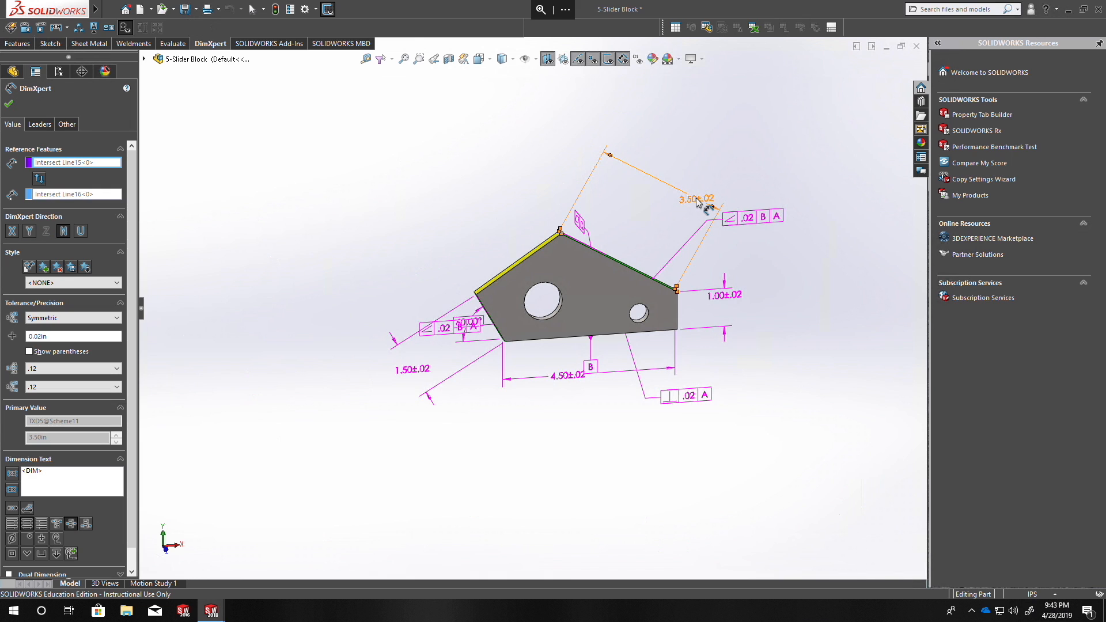
pyautogui.moveTo(697, 199); pyautogui.dragTo(647, 233)
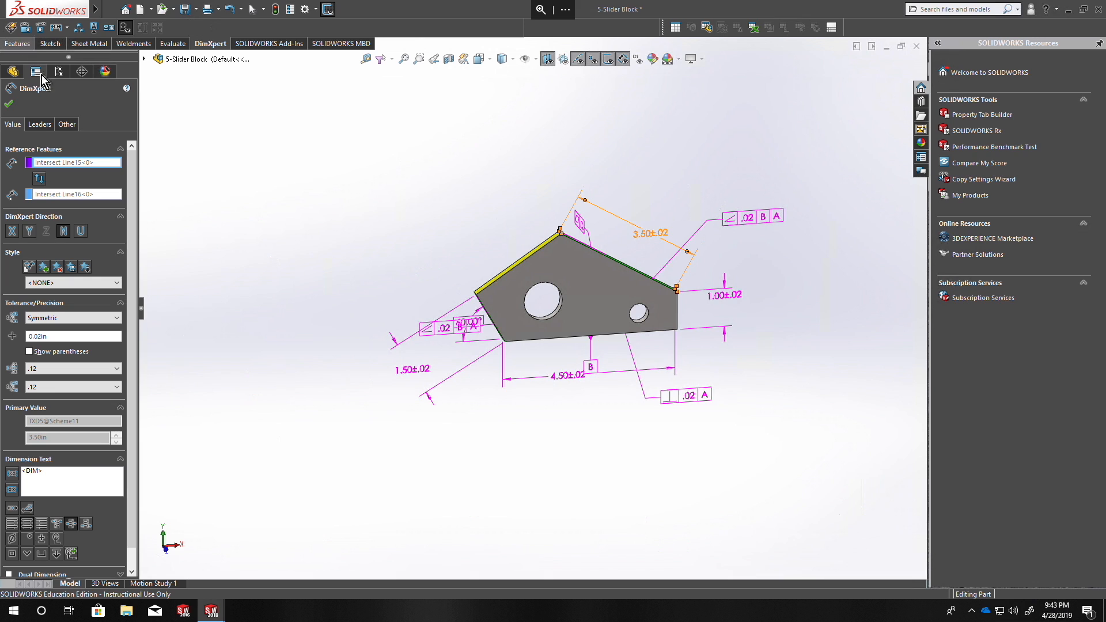
pyautogui.click(9, 104)
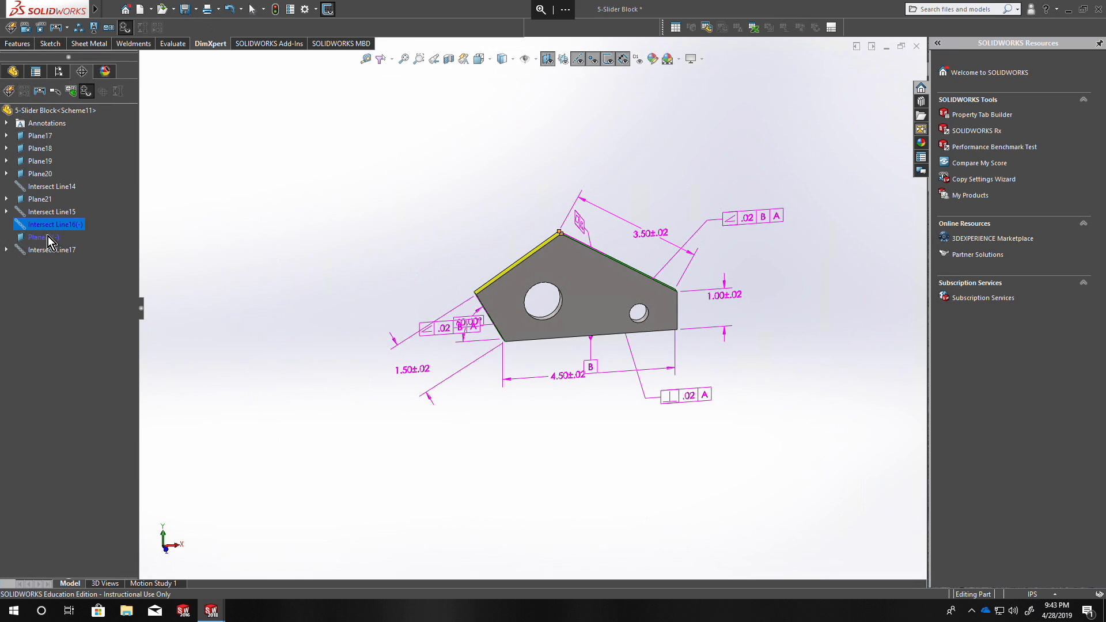
# Delete Intersect Line16 and Plane22 together with the dependent distance dimension.
pyautogui.keyDown('ctrl'); pyautogui.click(46, 238); pyautogui.keyUp('ctrl')
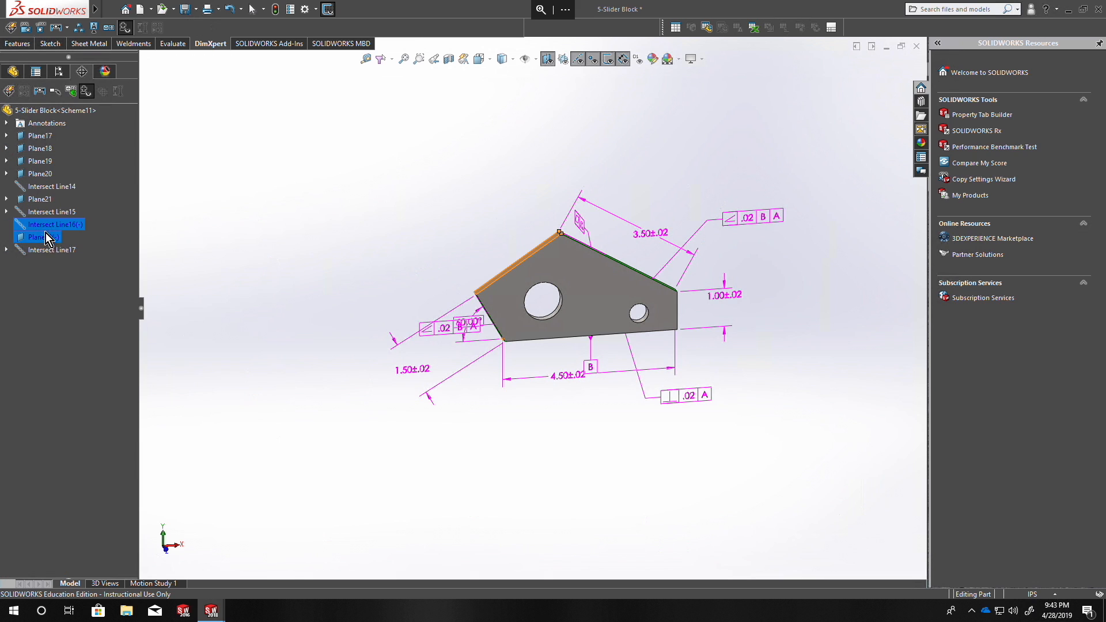
pyautogui.press('Delete')
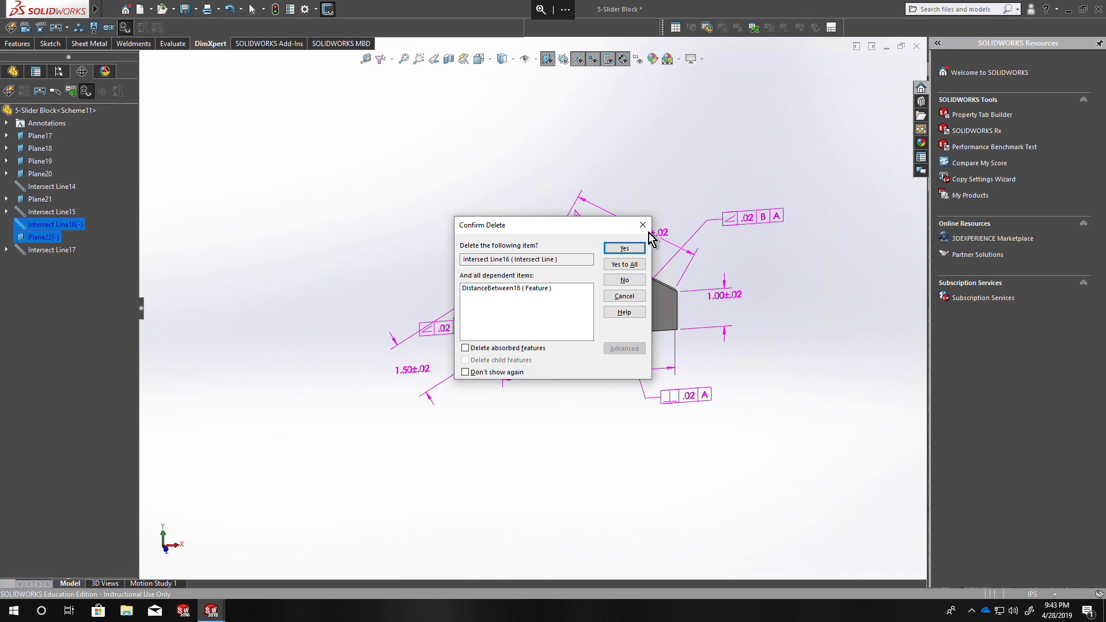
pyautogui.click(627, 248)
pyautogui.click(626, 248)
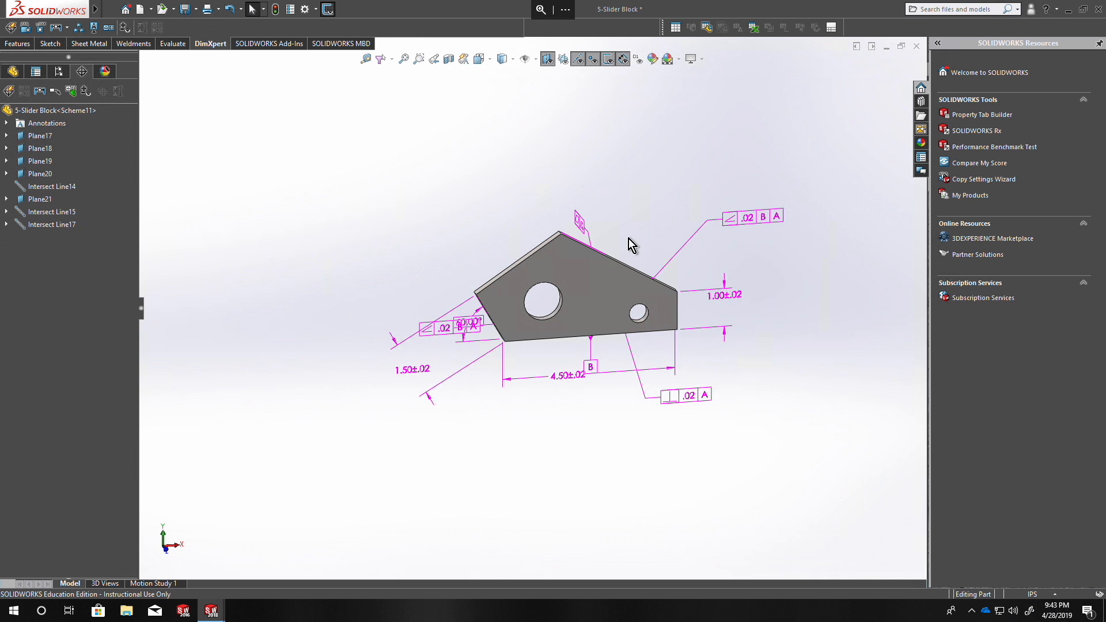
# Add a location dimension from the right-end intersection line to an intersection line defined by the upper-left face and then the upper-right face.
pyautogui.moveTo(628, 238); pyautogui.dragTo(589, 252, button='middle')
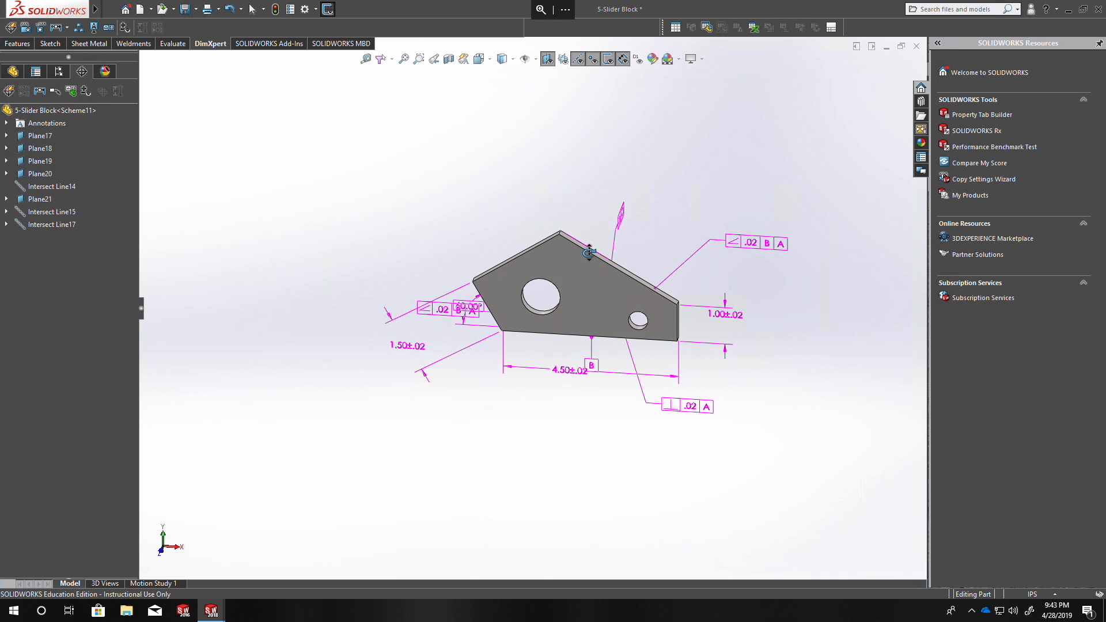
pyautogui.click(124, 27)
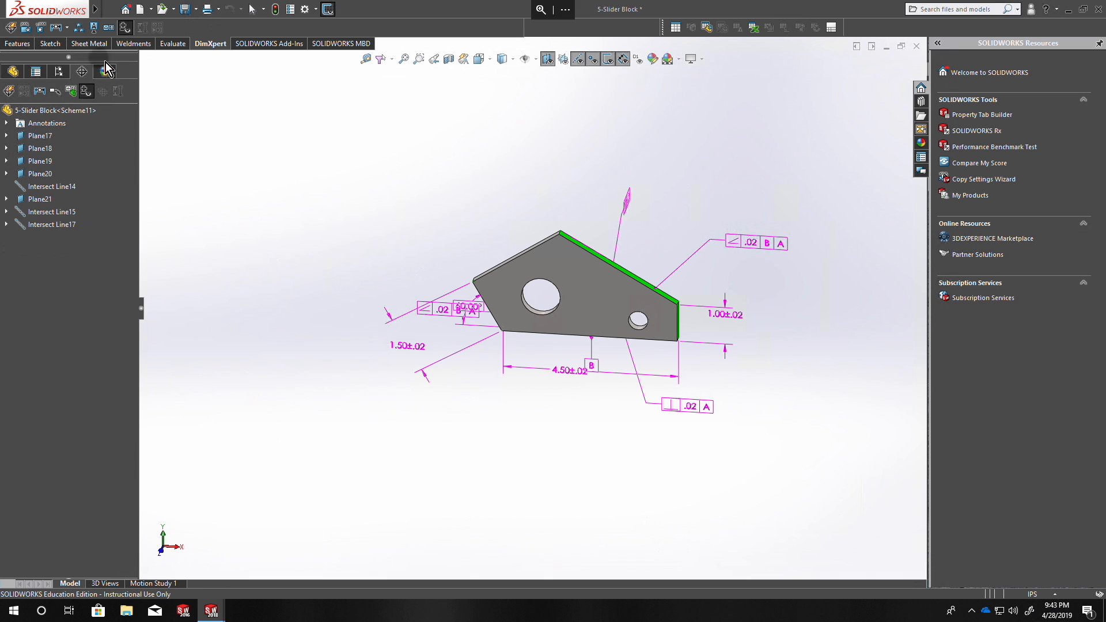
pyautogui.click(25, 29)
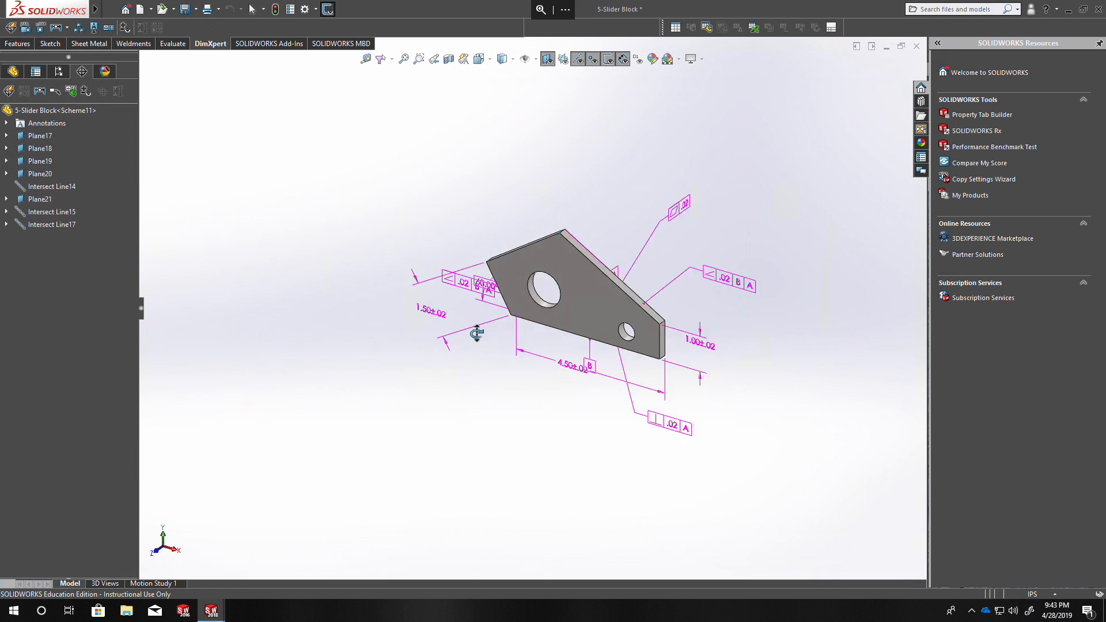
pyautogui.click(622, 315)
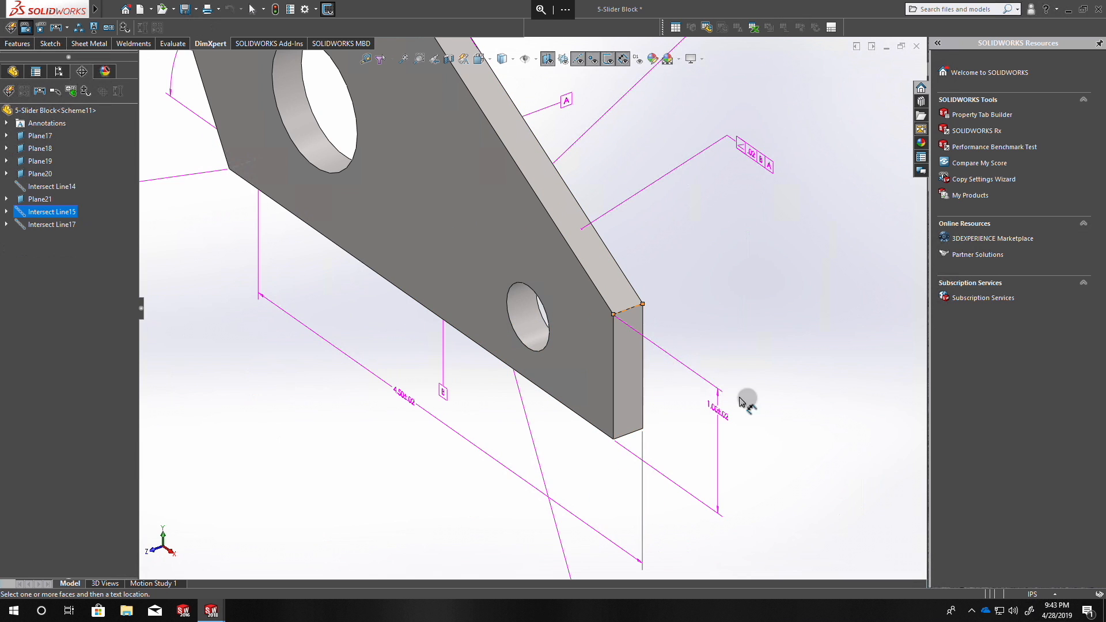
pyautogui.scroll(5, 641, 331)
pyautogui.moveTo(616, 345); pyautogui.dragTo(742, 362, button='middle')
pyautogui.scroll(-3, 492, 174)
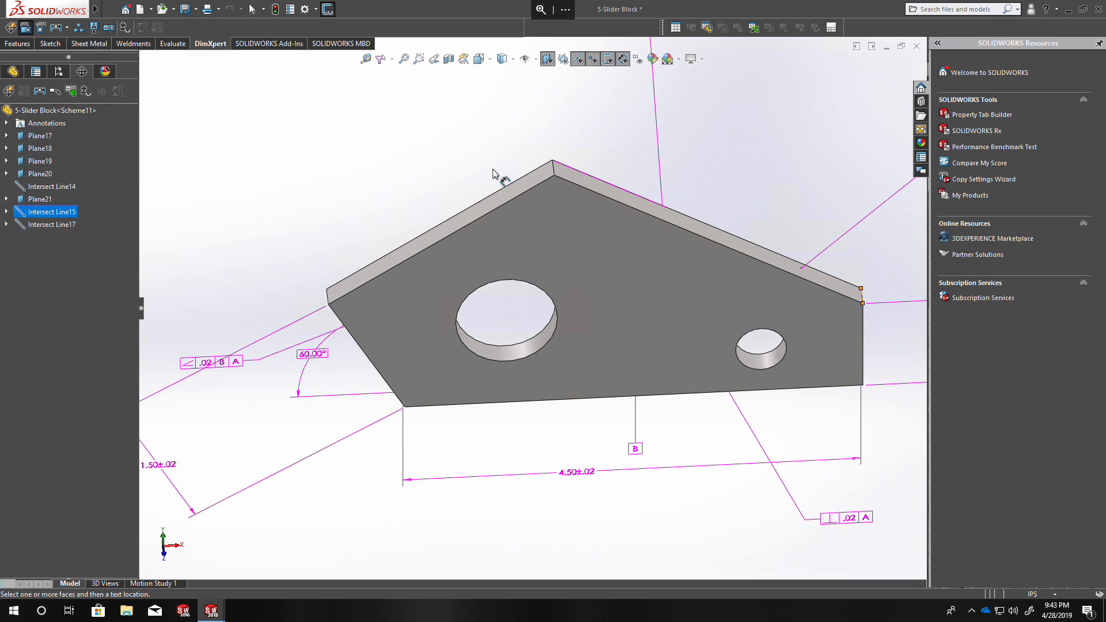
pyautogui.click(528, 177)
pyautogui.click(574, 63)
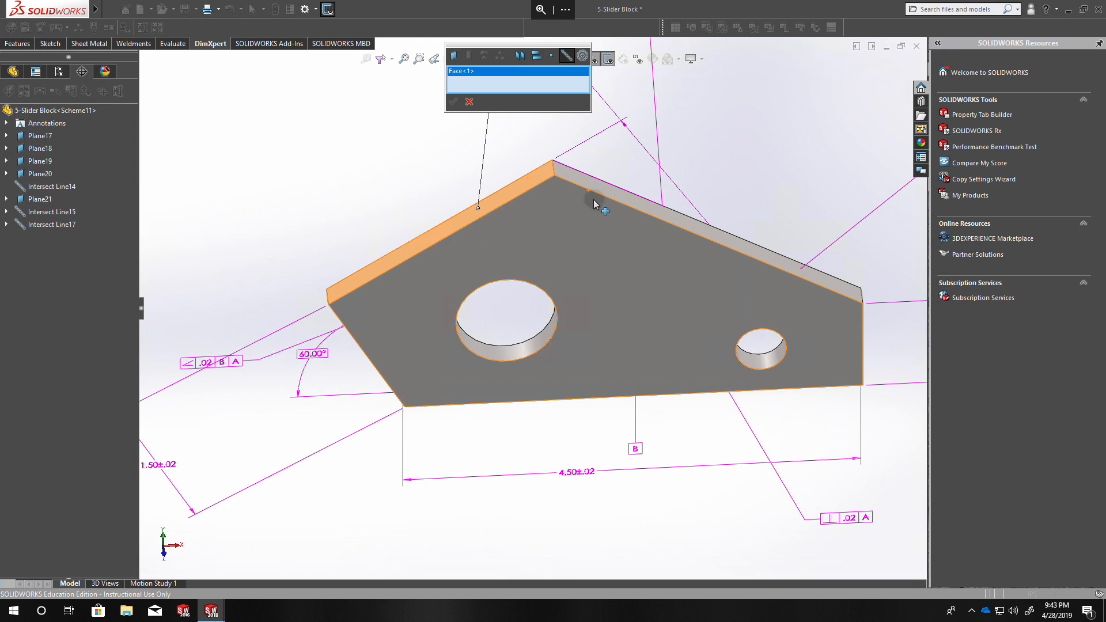
pyautogui.click(455, 103)
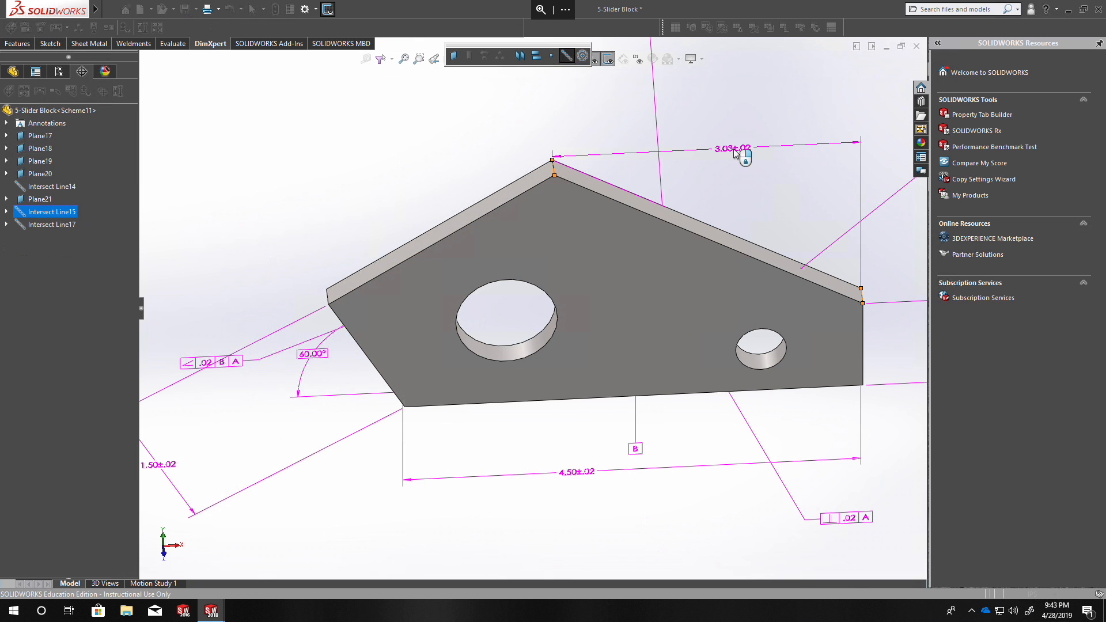
pyautogui.click(867, 140)
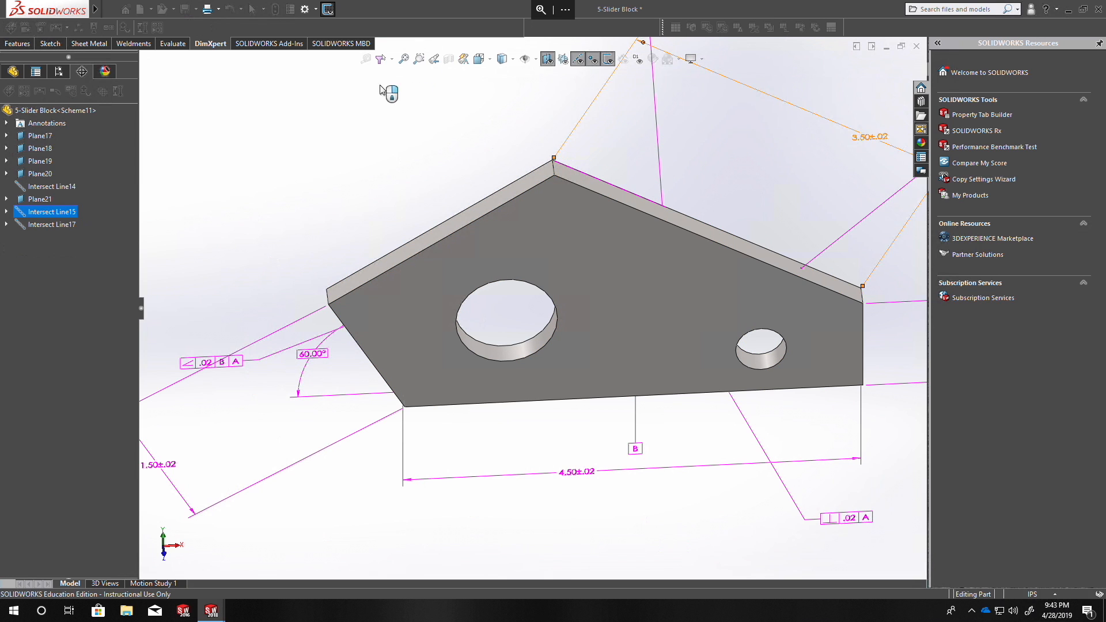
pyautogui.click(10, 110)
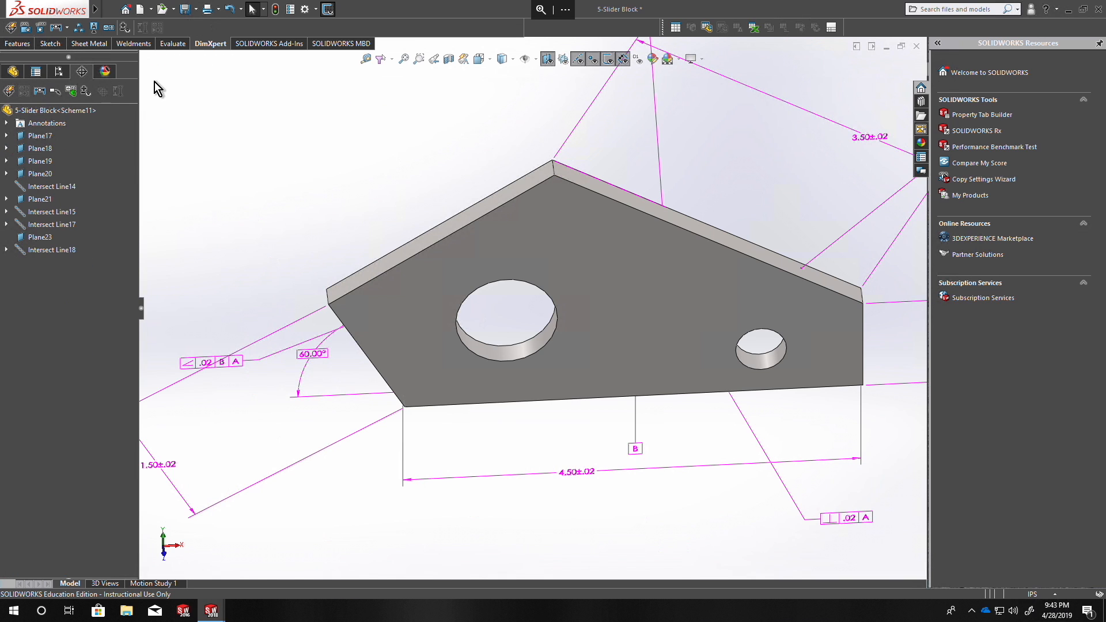
# Show the tolerance status again and check the block's upper faces.
pyautogui.click(136, 43)
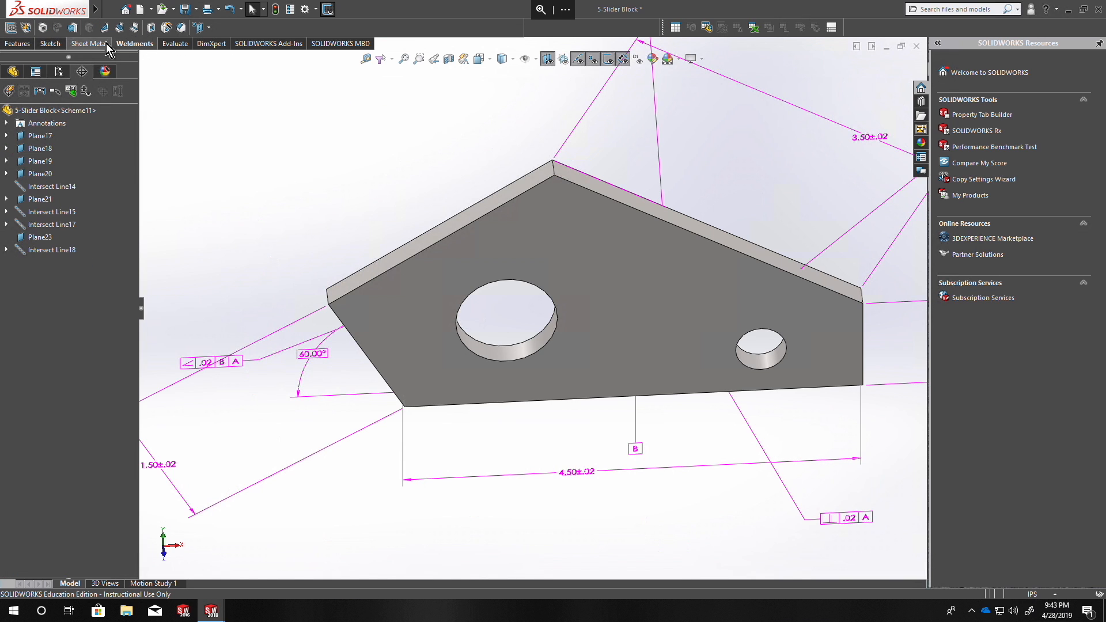
pyautogui.click(208, 43)
pyautogui.click(124, 29)
pyautogui.moveTo(411, 182); pyautogui.dragTo(304, 164, button='middle')
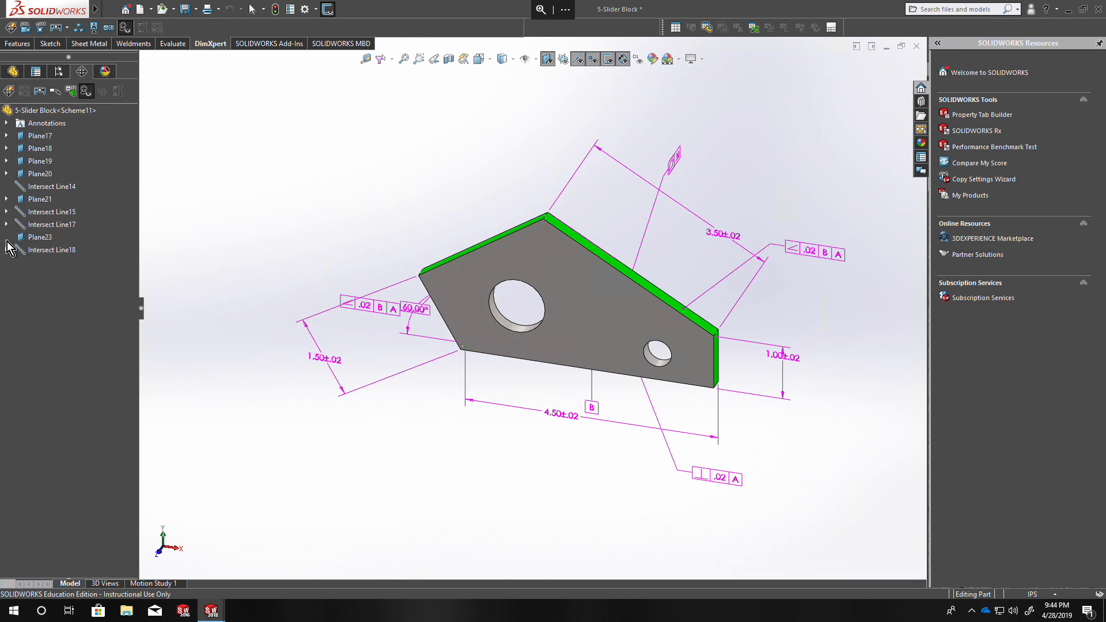
# Delete Plane23 and Intersect Line18 along with the dependent distance dimension.
pyautogui.click(35, 238)
pyautogui.keyDown('shift'); pyautogui.click(53, 250); pyautogui.keyUp('shift')
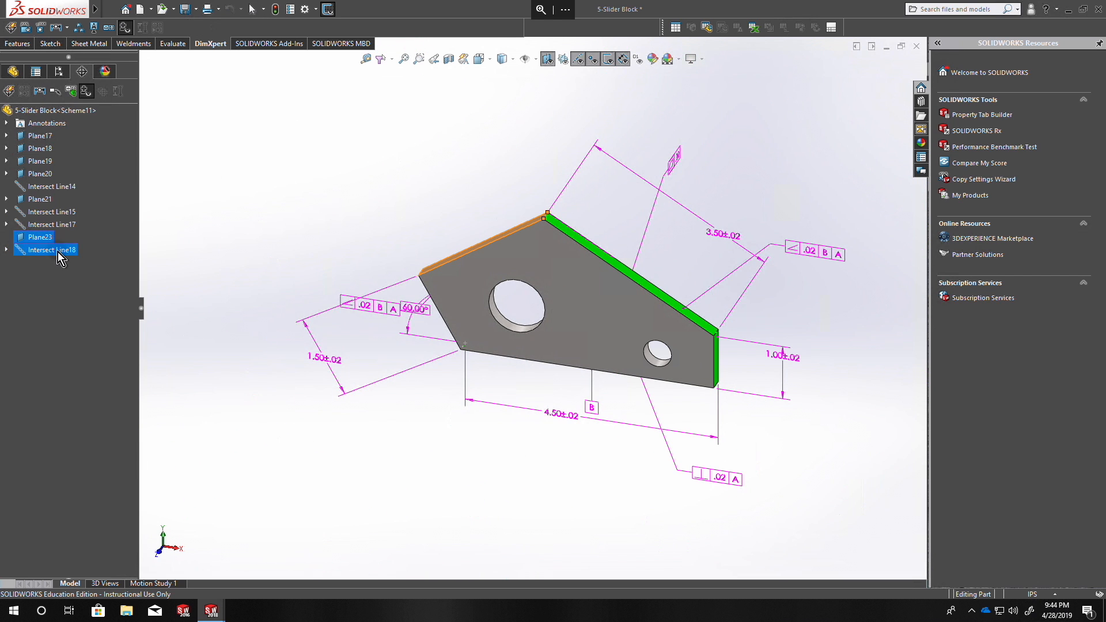
pyautogui.rightClick(57, 251)
pyautogui.click(87, 285)
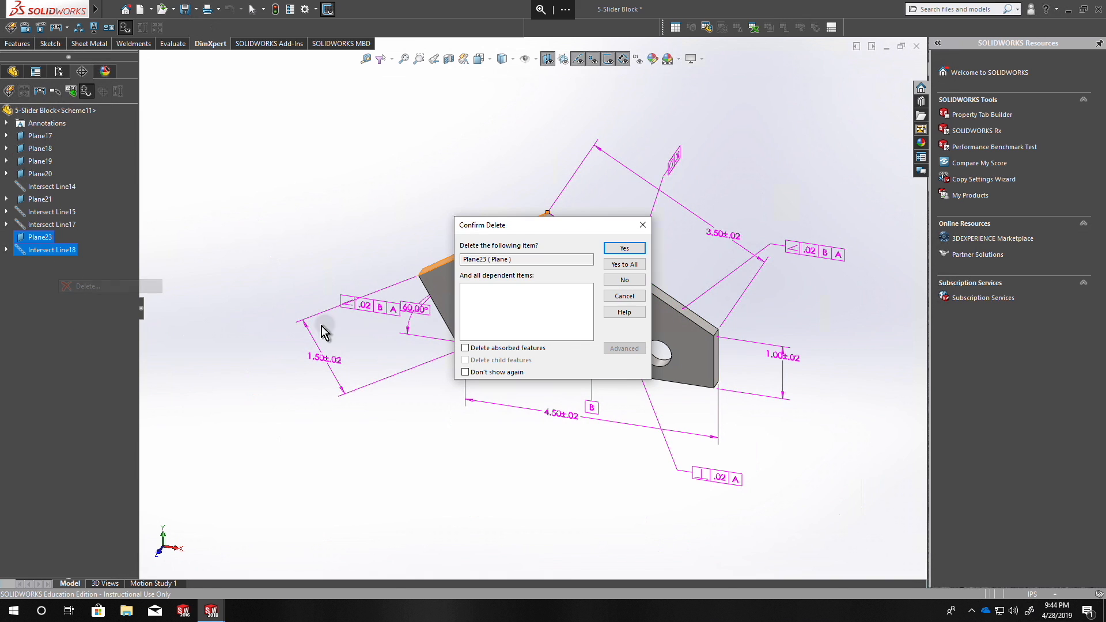
pyautogui.click(629, 252)
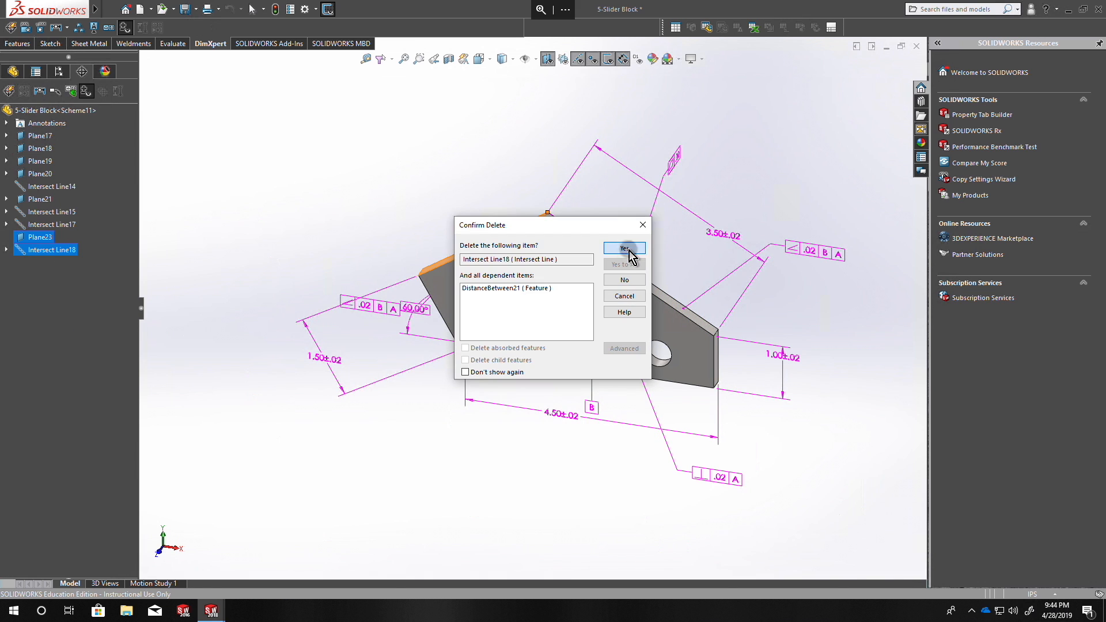
pyautogui.click(625, 248)
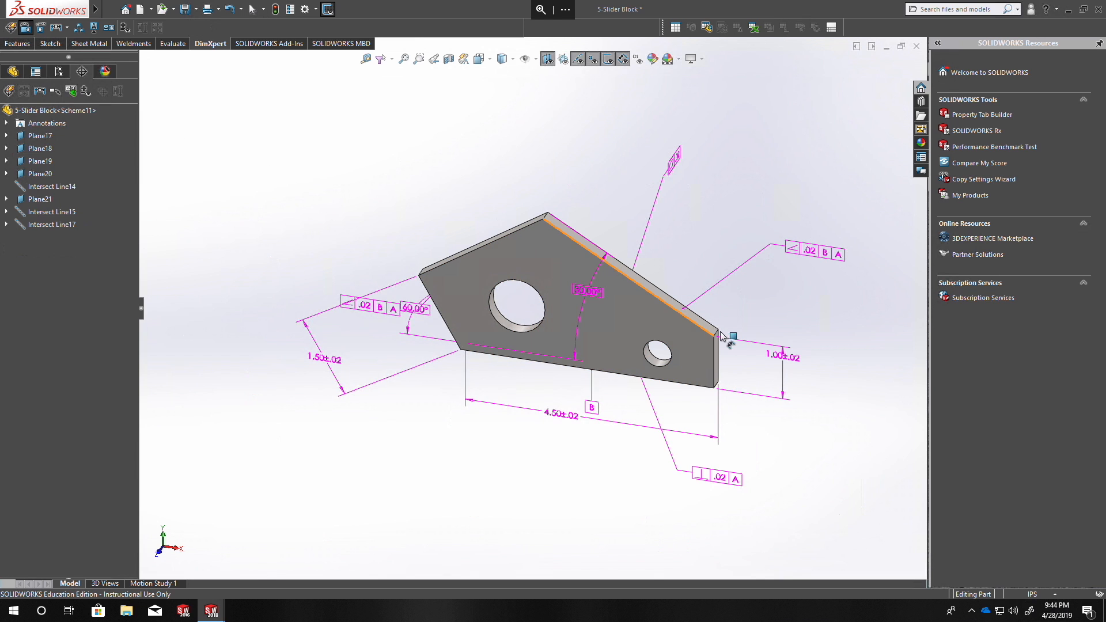
# Dimension the upper-right slope between an intersection line defined by the upper-right face and then the upper-left face, and the right-end intersection line.
pyautogui.scroll(-3, 721, 336)
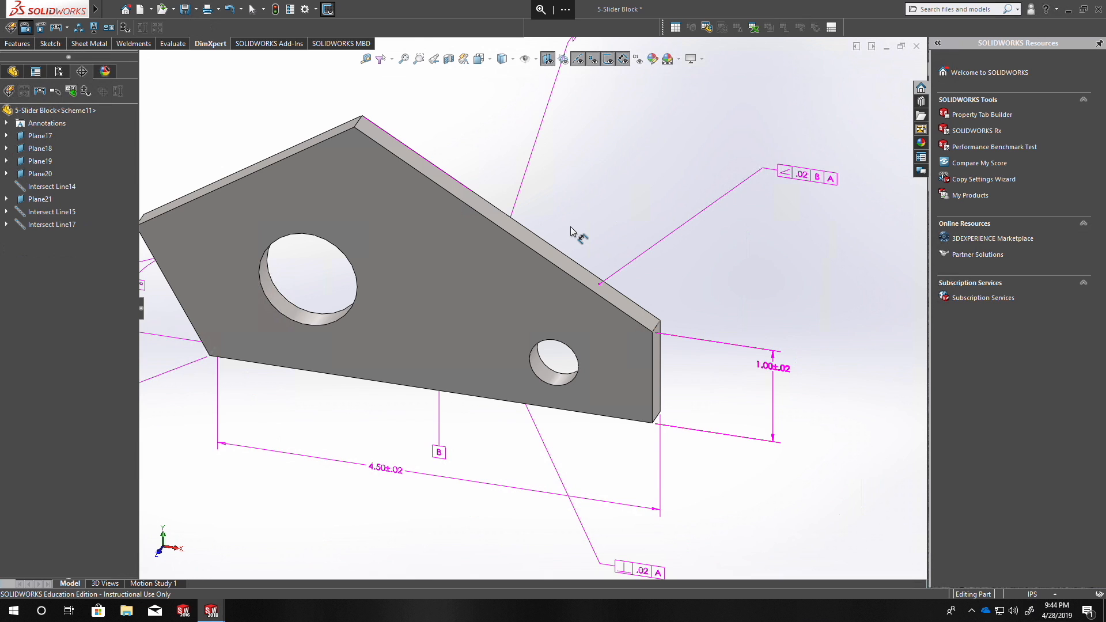
pyautogui.click(404, 146)
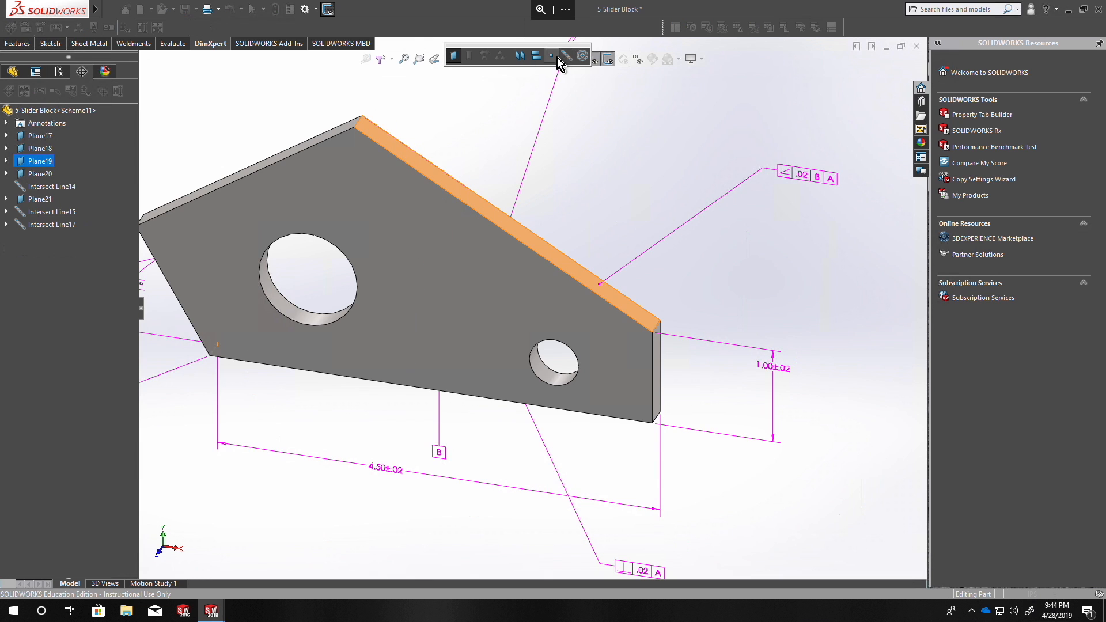
pyautogui.moveTo(430, 155); pyautogui.dragTo(346, 166, button='middle')
pyautogui.click(344, 165)
pyautogui.click(453, 102)
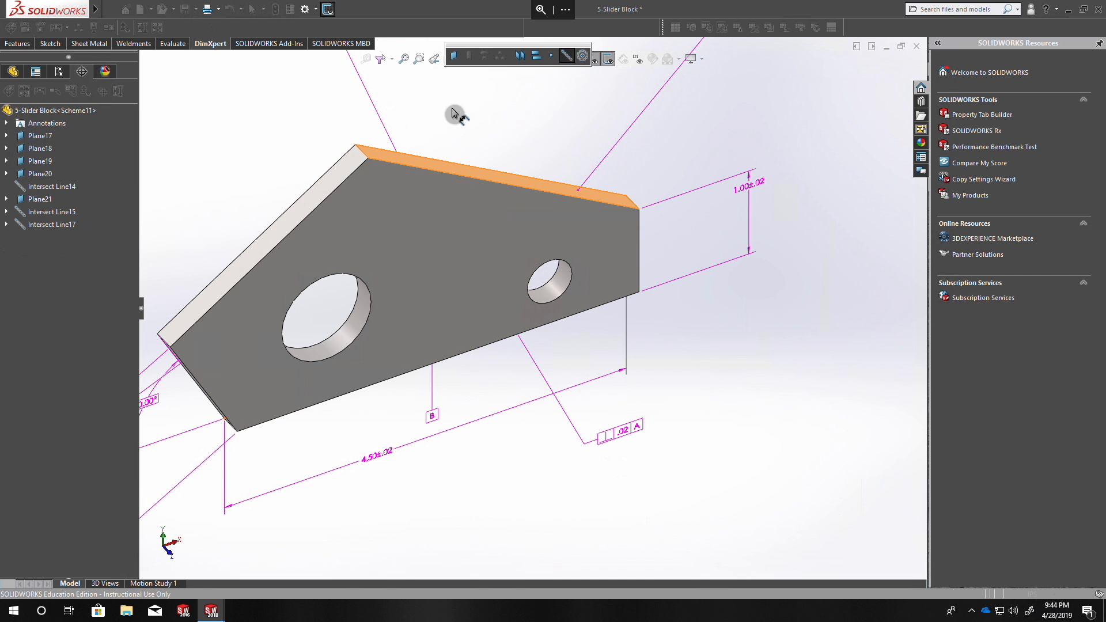
pyautogui.click(636, 205)
pyautogui.scroll(3, 531, 313)
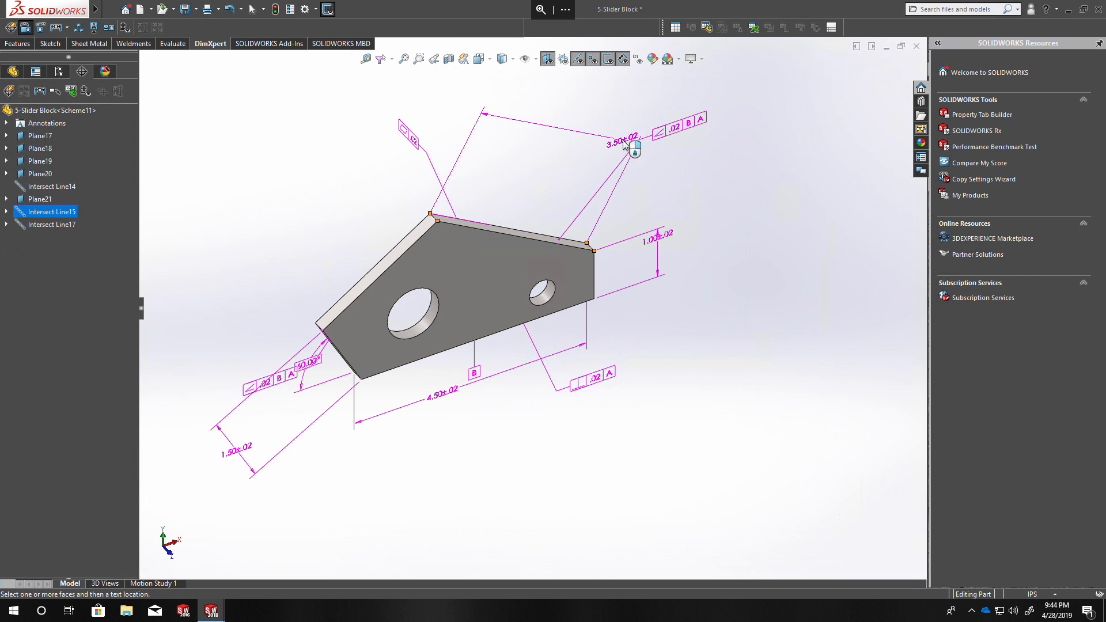
pyautogui.click(614, 144)
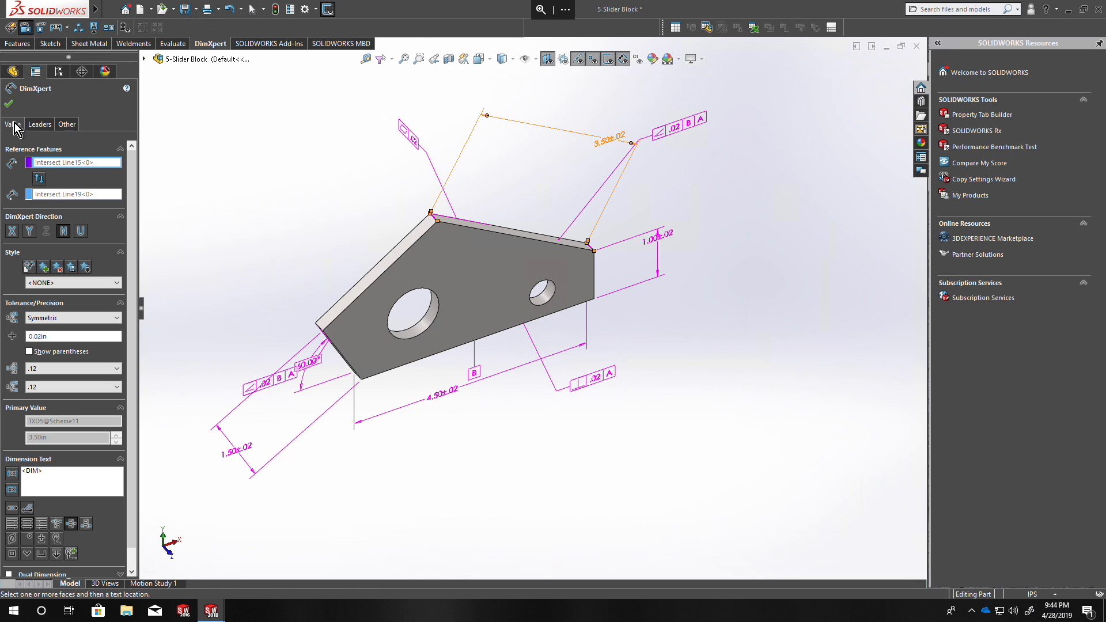
# Check the tolerance status, then delete Intersect Line19 and Plane24 along with the dependent distance dimension.
pyautogui.click(8, 104)
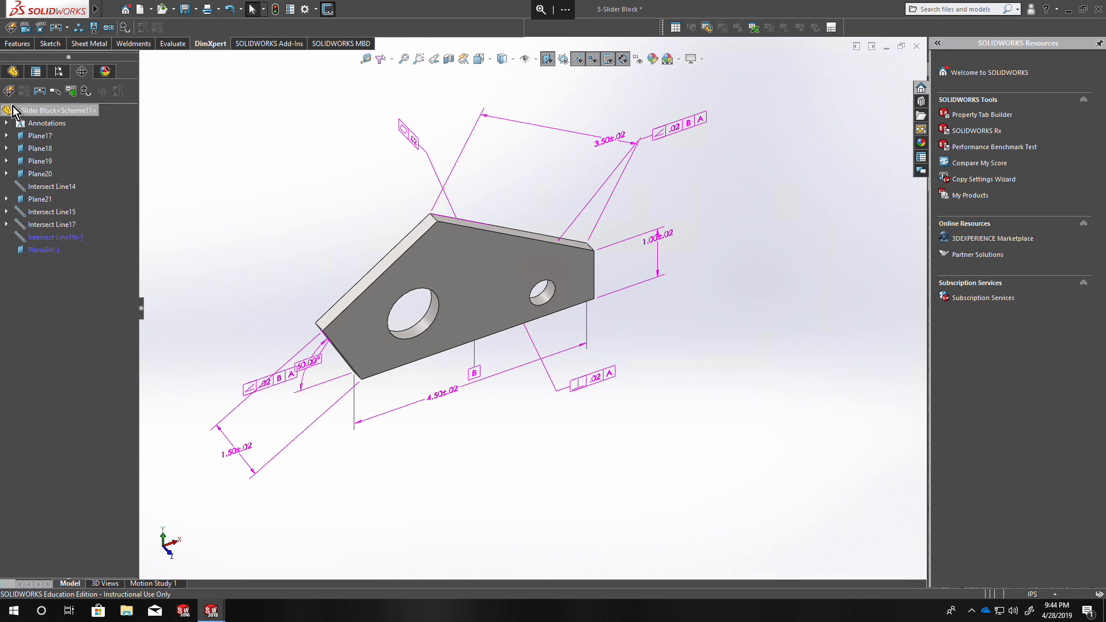
pyautogui.click(126, 27)
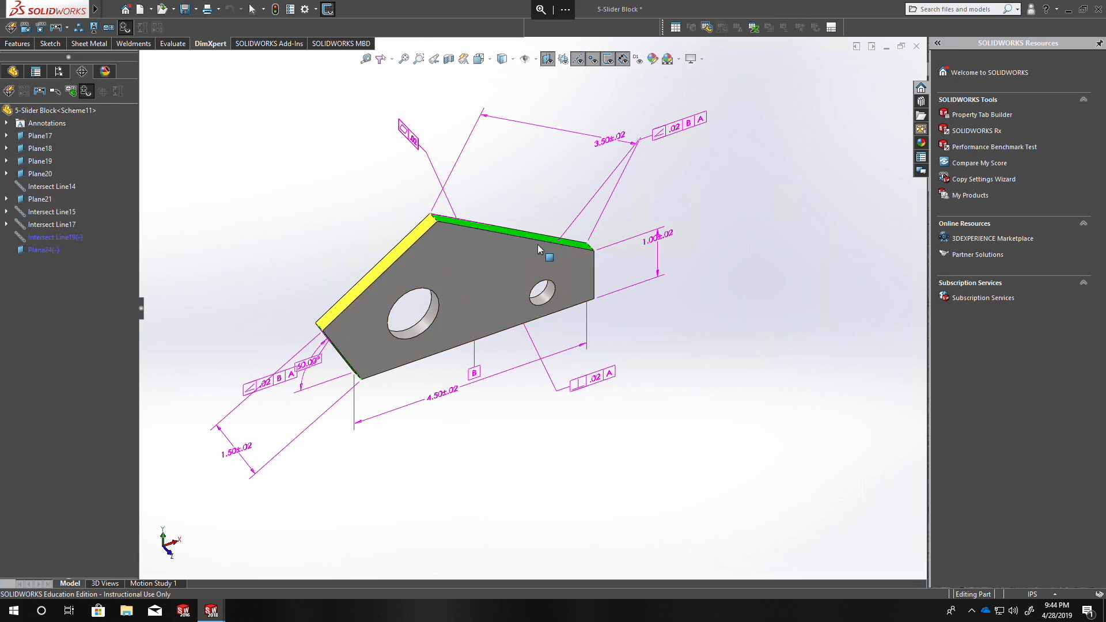
pyautogui.click(44, 243)
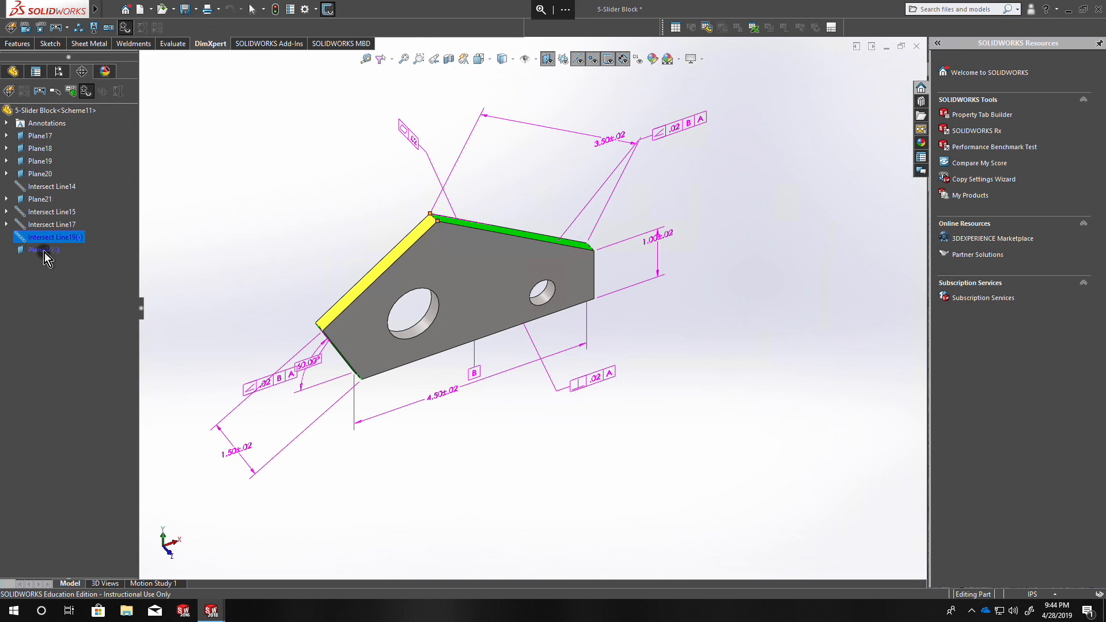
pyautogui.keyDown('ctrl'); pyautogui.click(44, 250); pyautogui.keyUp('ctrl')
pyautogui.rightClick(44, 252)
pyautogui.click(96, 287)
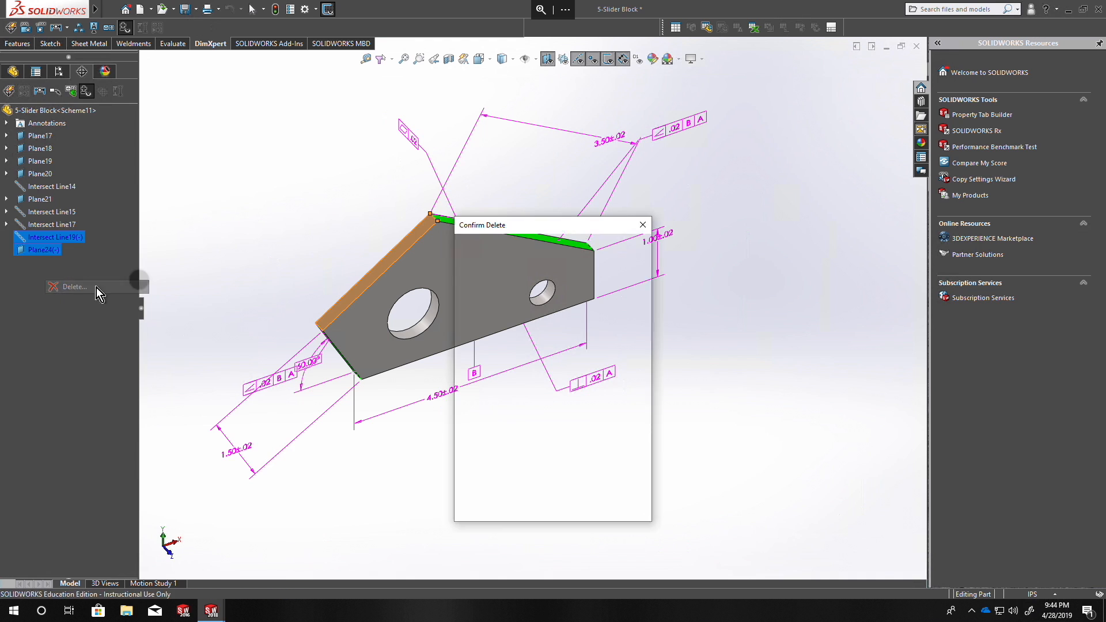
pyautogui.click(621, 251)
pyautogui.click(615, 253)
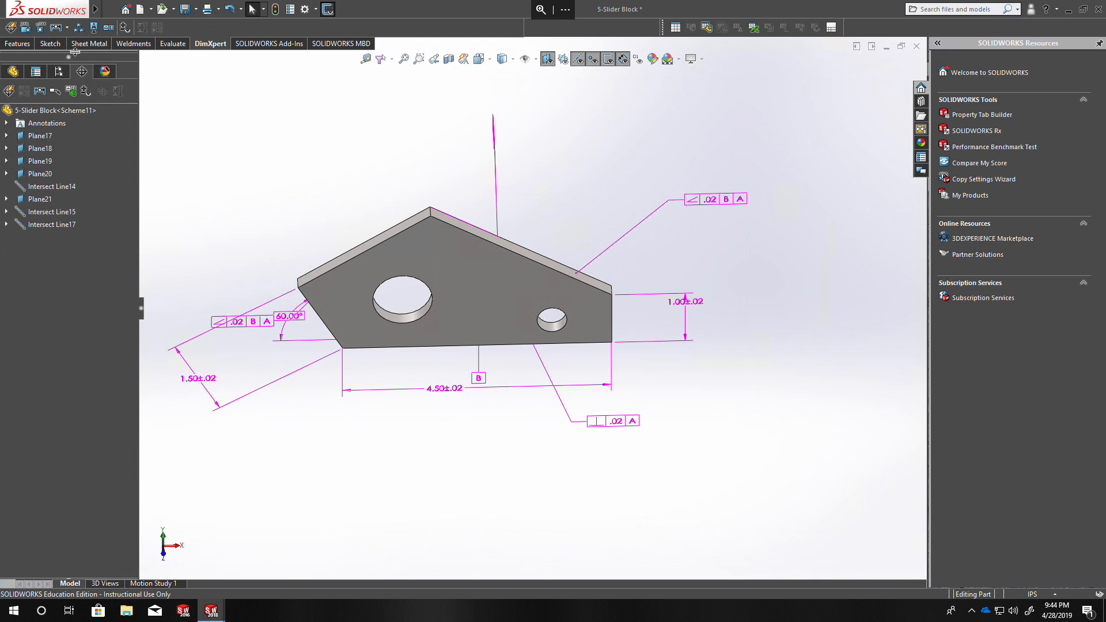
# Add a horizontal location dimension from the right-end intersection line to an apex intersection line defined by the upper-right face and then the upper-left face.
pyautogui.click(25, 28)
pyautogui.scroll(-6, 594, 282)
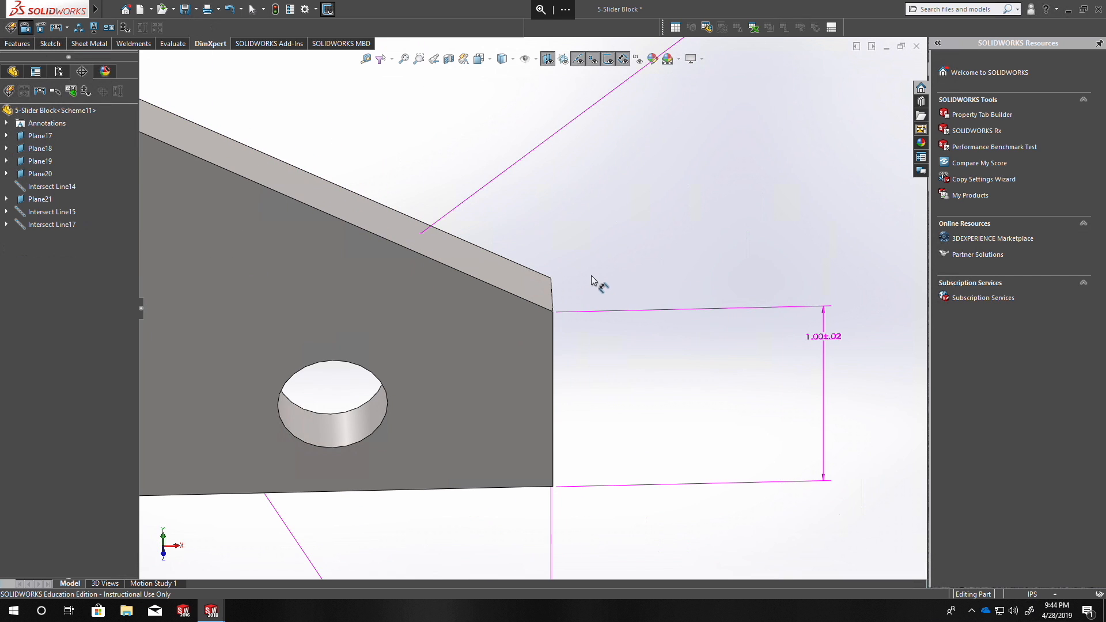
pyautogui.click(553, 295)
pyautogui.scroll(6, 564, 299)
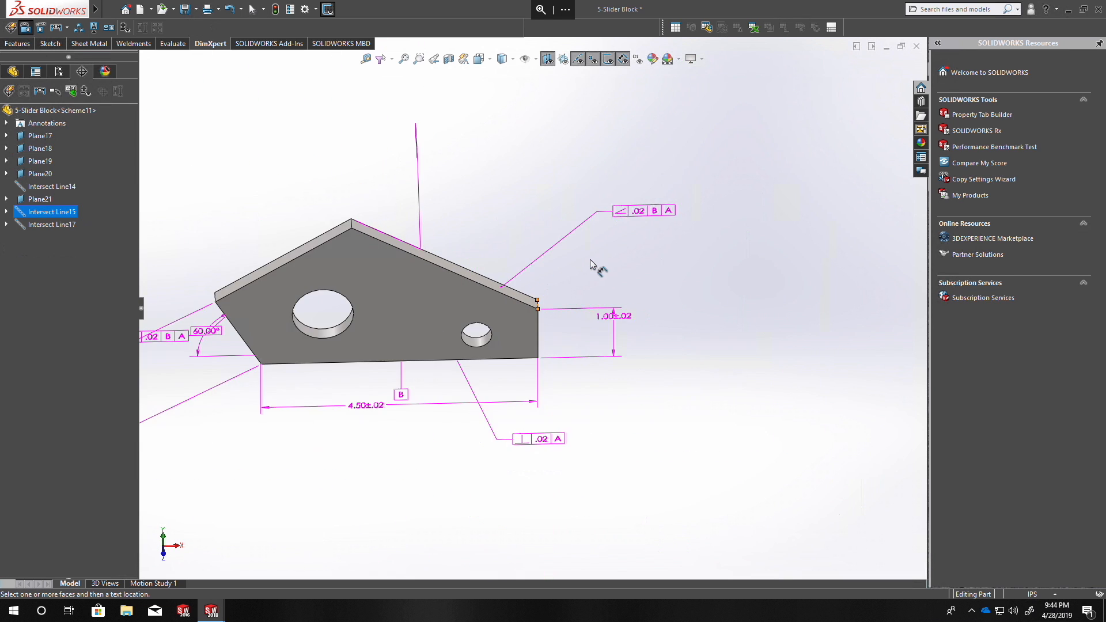
pyautogui.scroll(-4, 598, 265)
pyautogui.click(524, 348)
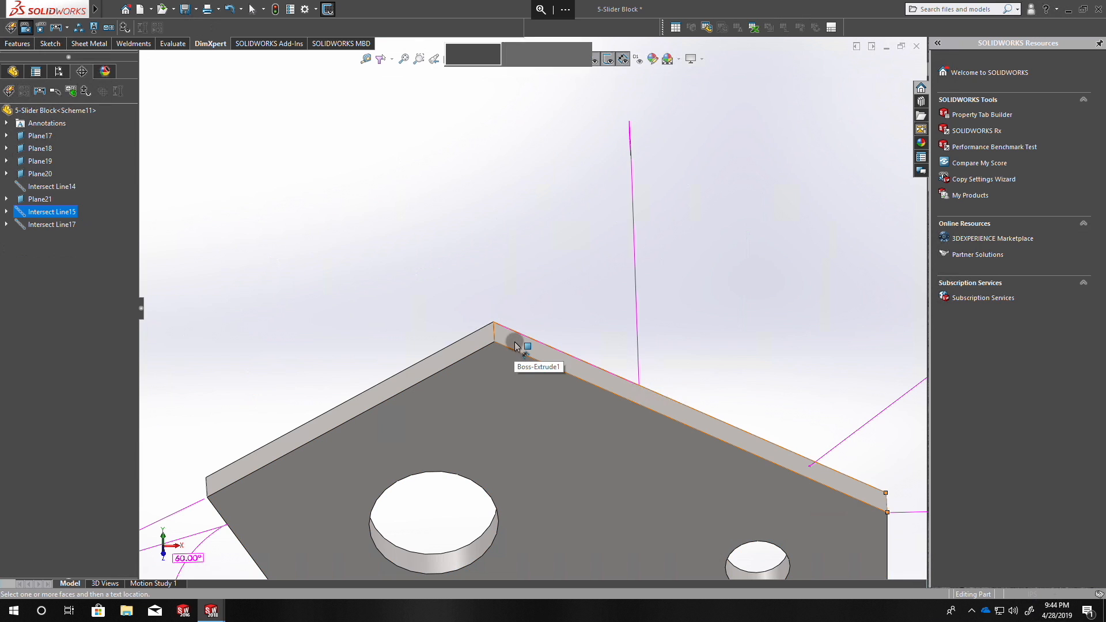
pyautogui.click(514, 342)
pyautogui.click(473, 342)
pyautogui.click(453, 102)
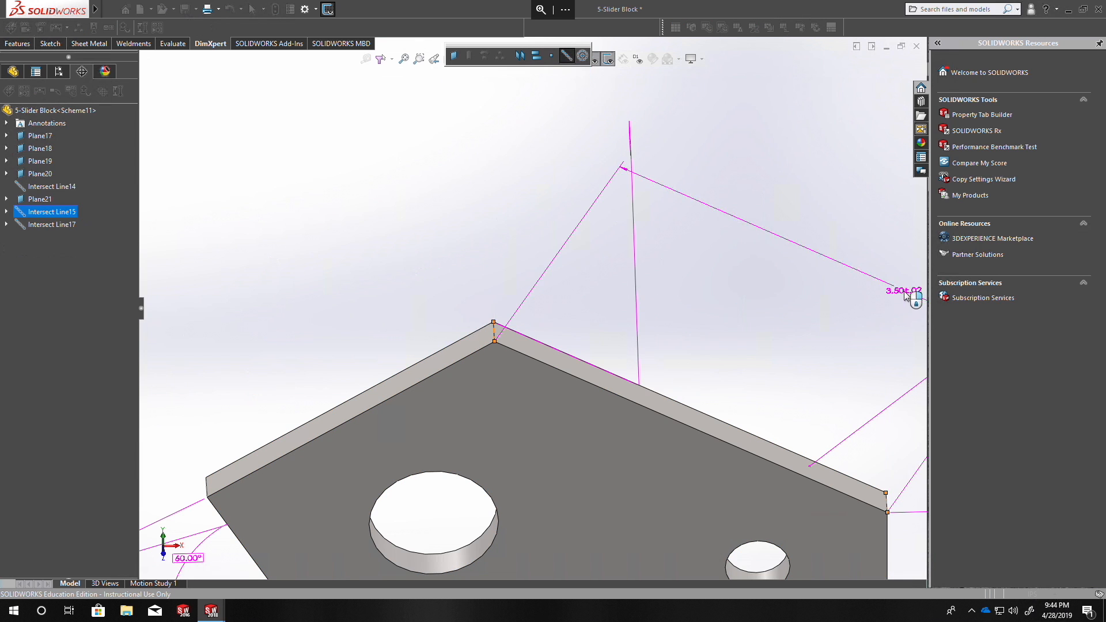
pyautogui.click(880, 290)
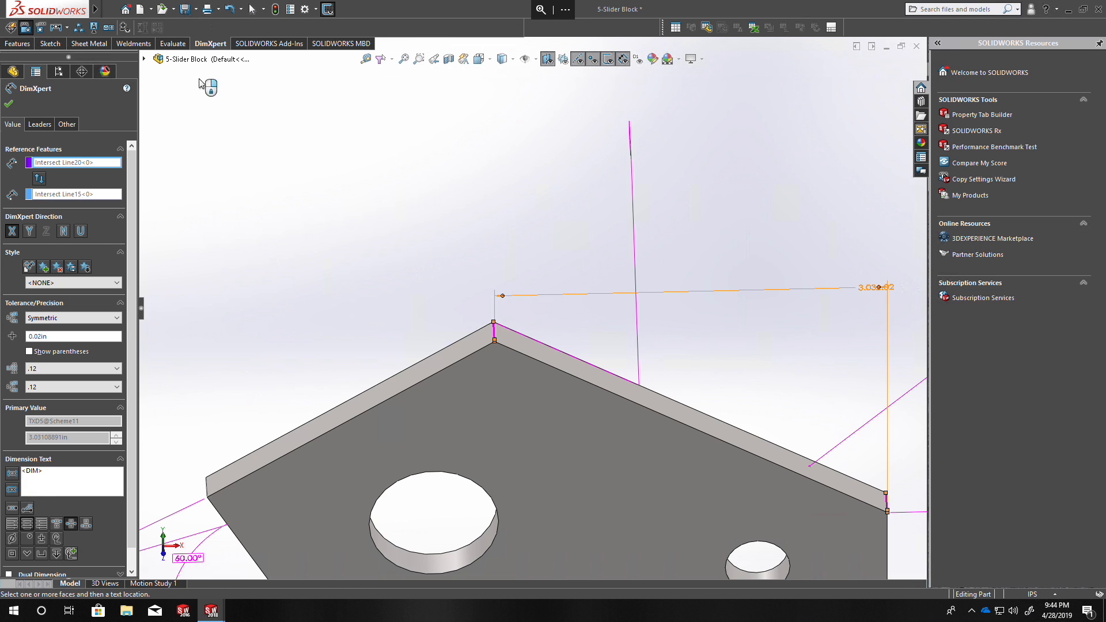
pyautogui.click(9, 104)
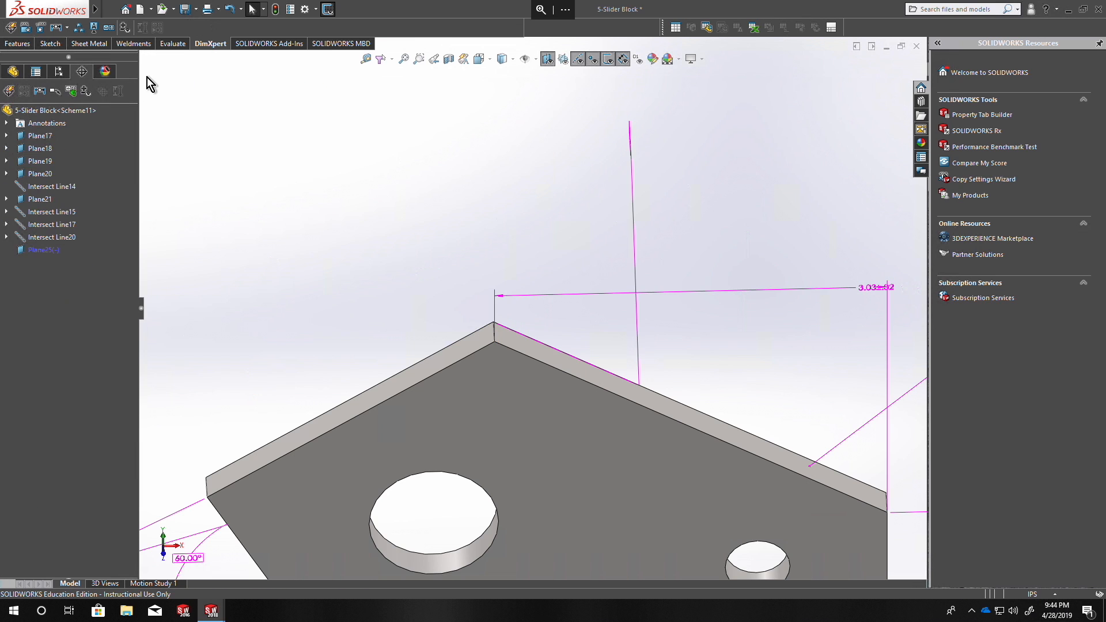
# Show the tolerance status, and delete Intersect Line20 and Plane25 together with the dependent distance dimension.
pyautogui.click(126, 26)
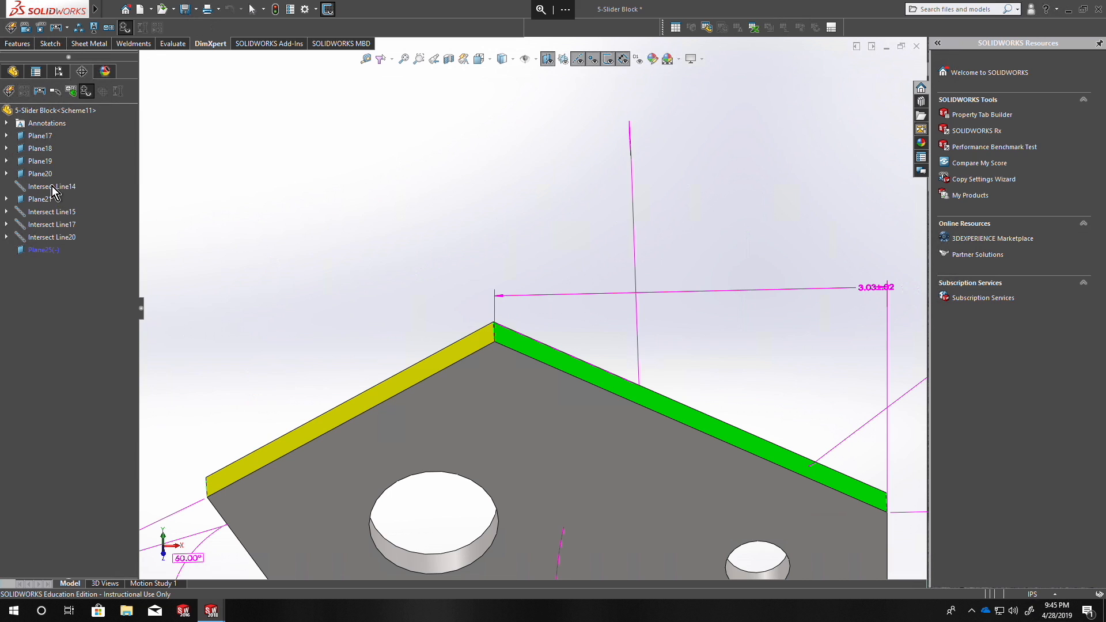
pyautogui.keyDown('ctrl'); pyautogui.click(49, 251); pyautogui.keyUp('ctrl')
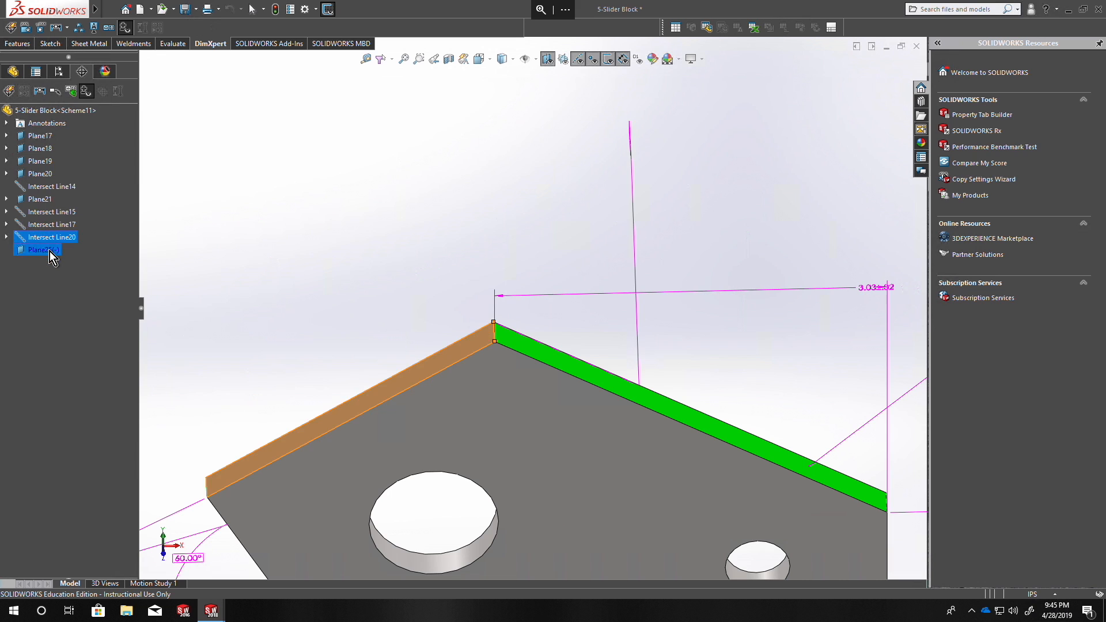
pyautogui.press('Delete')
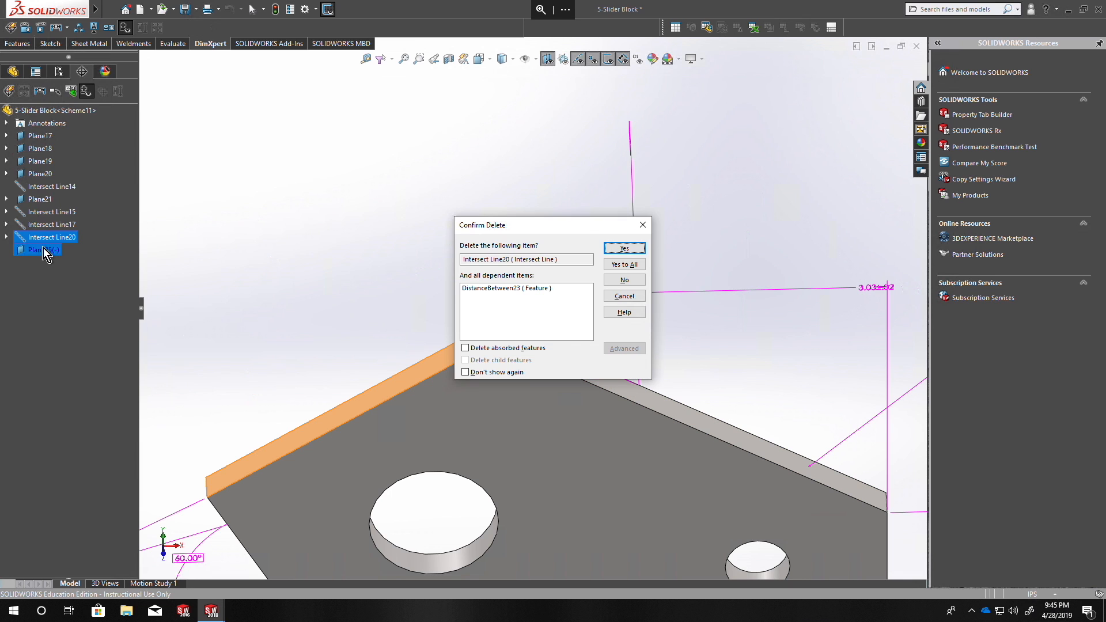
pyautogui.click(628, 247)
pyautogui.click(622, 249)
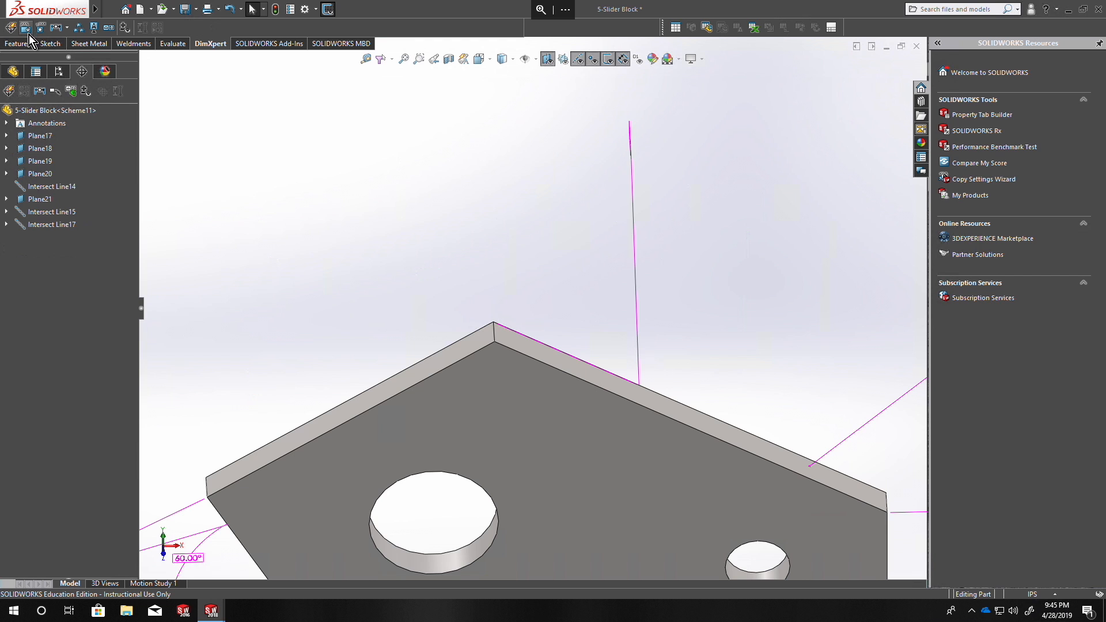
# Dimension the upper-right slope from the right-end intersection line to an apex intersection line defined by the upper-left face and then the upper-right face.
pyautogui.scroll(3, 622, 382)
pyautogui.scroll(-5, 739, 402)
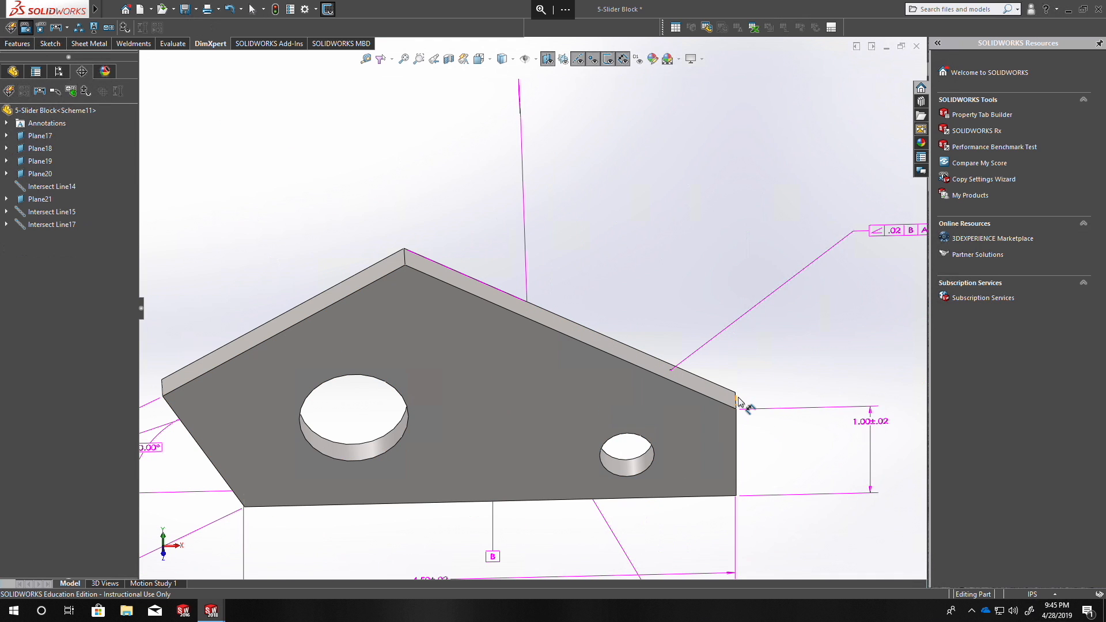
pyautogui.click(739, 402)
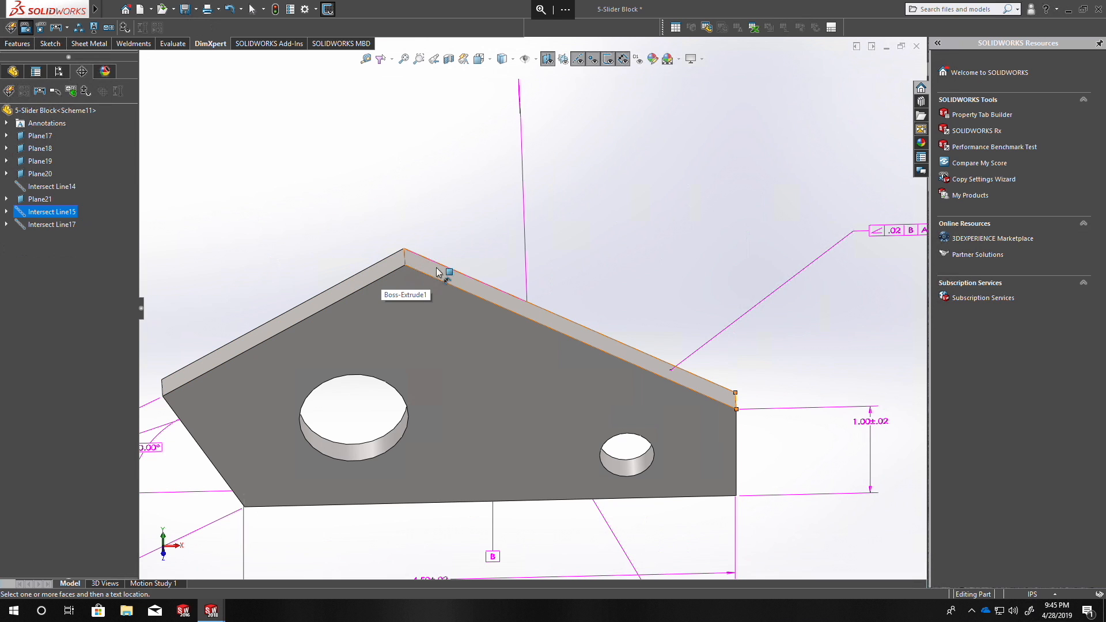
pyautogui.click(378, 271)
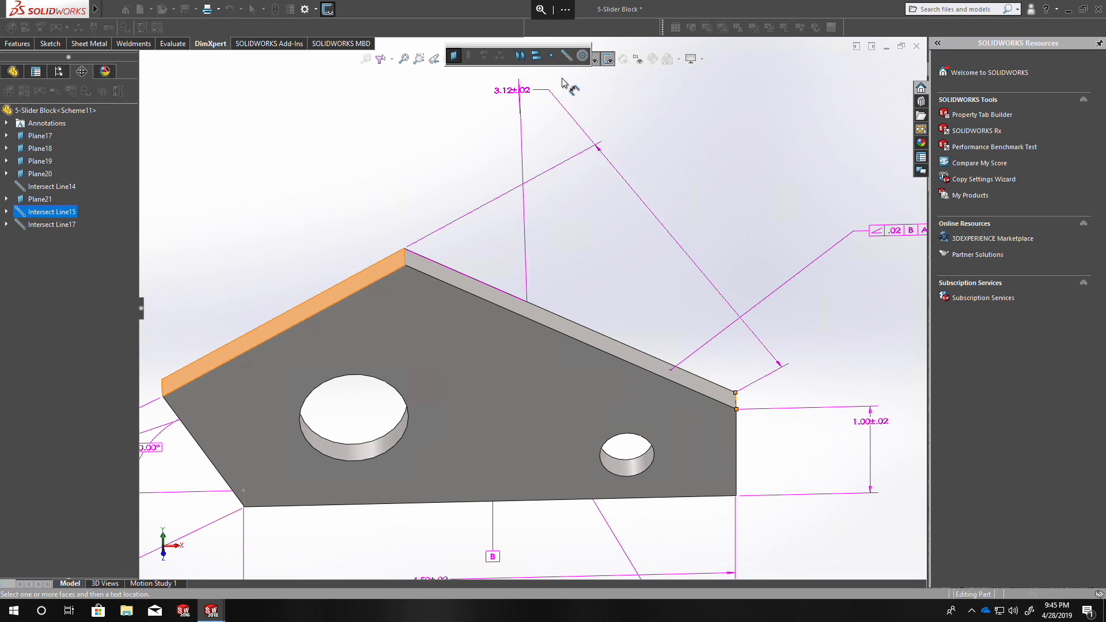
pyautogui.click(563, 55)
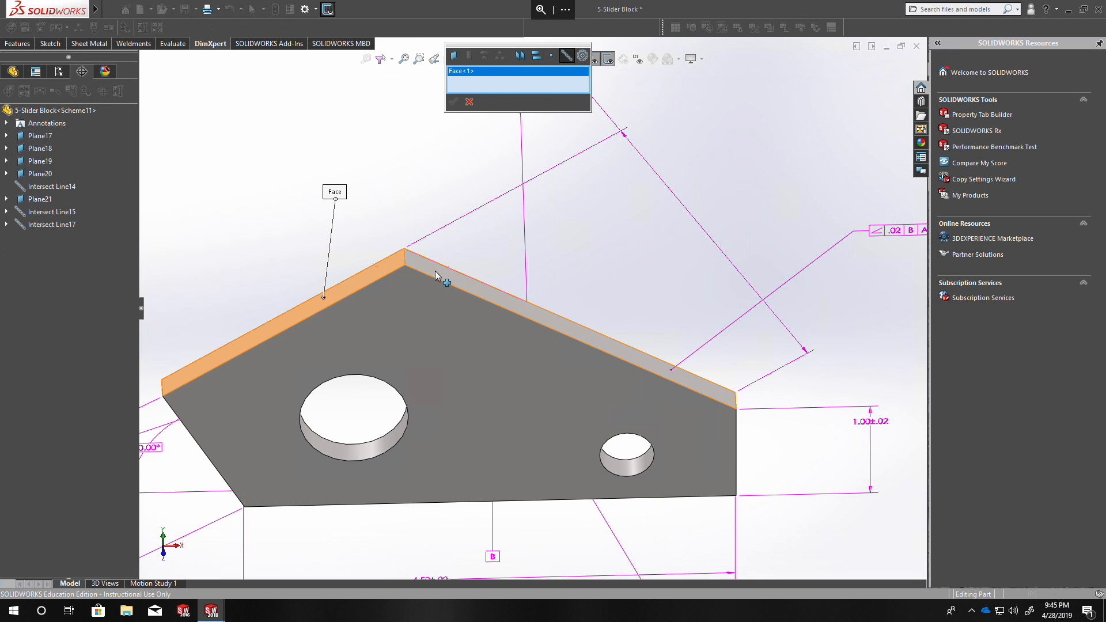
pyautogui.click(446, 278)
pyautogui.click(457, 100)
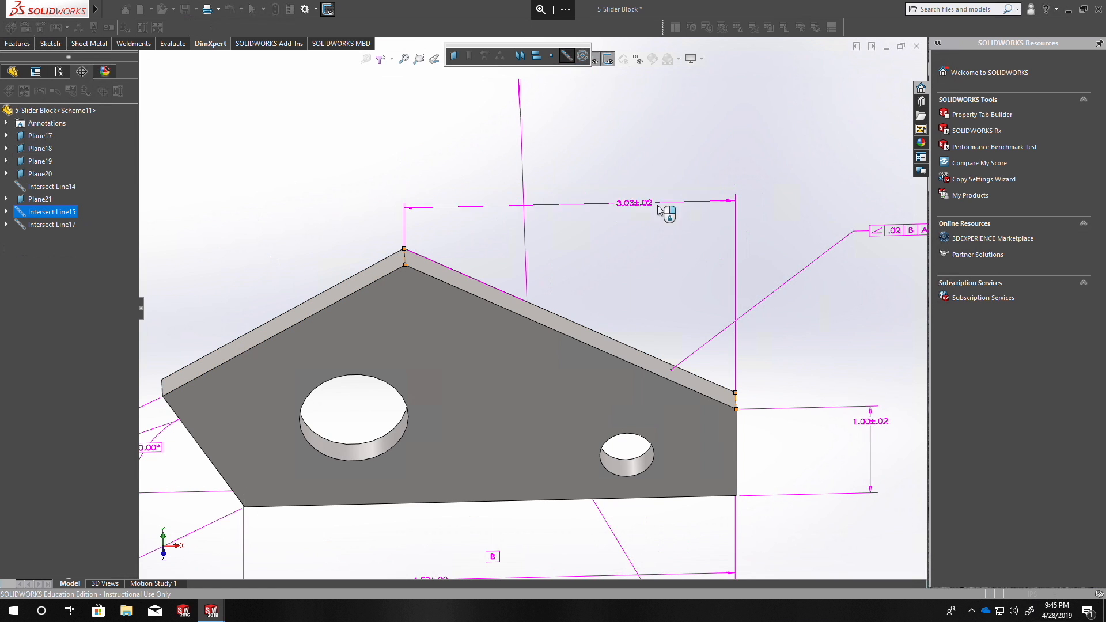
pyautogui.click(781, 200)
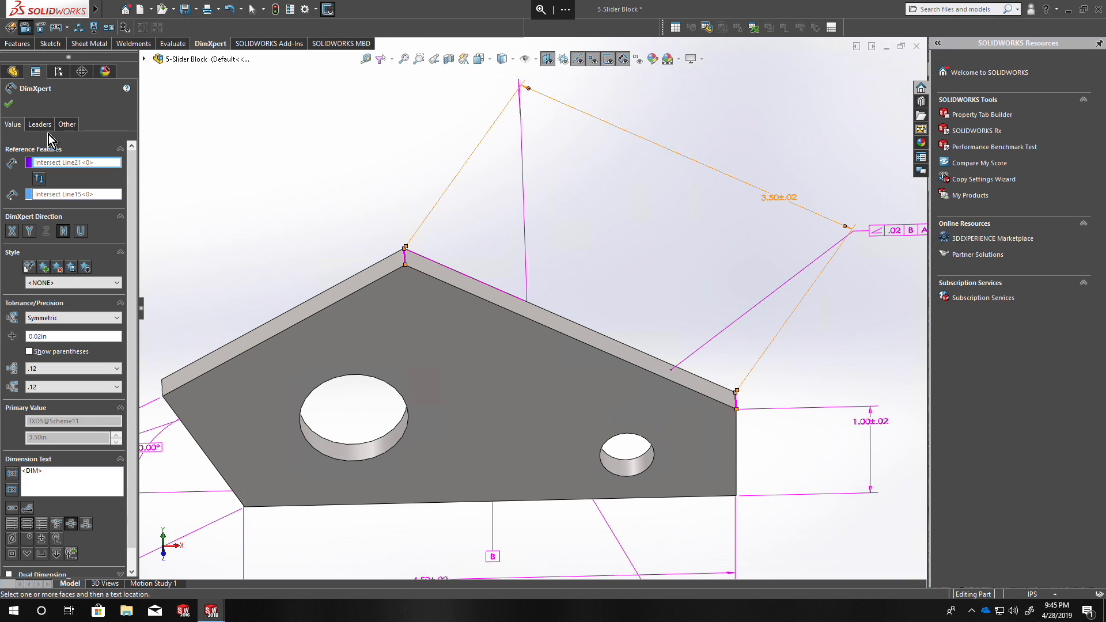
pyautogui.click(10, 110)
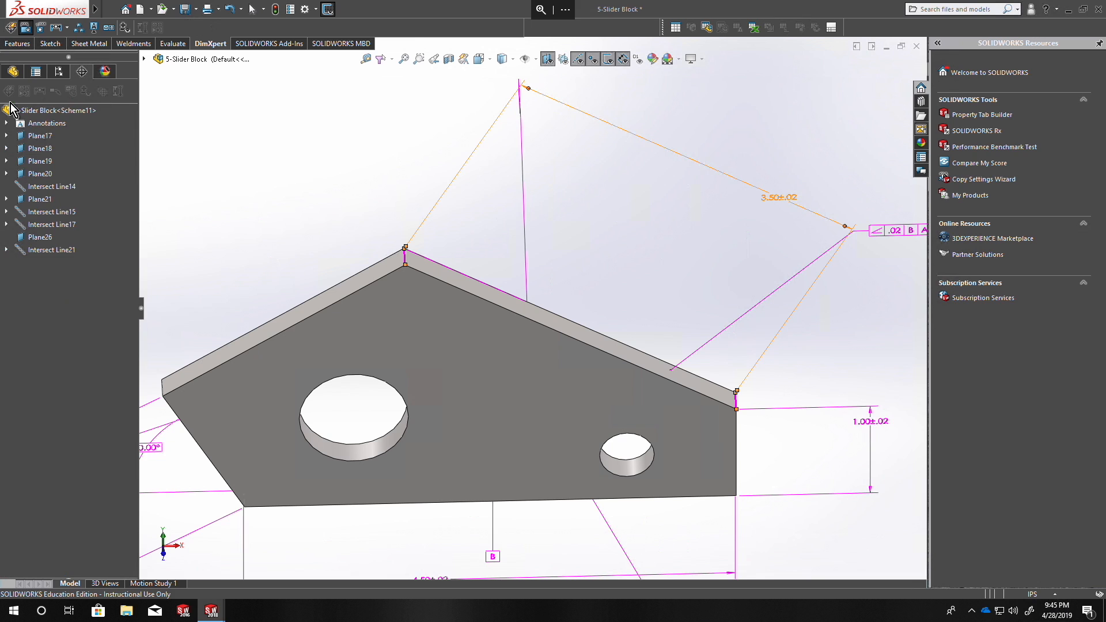
# Show the tolerance status and inspect the block's upper and right-end faces.
pyautogui.click(126, 30)
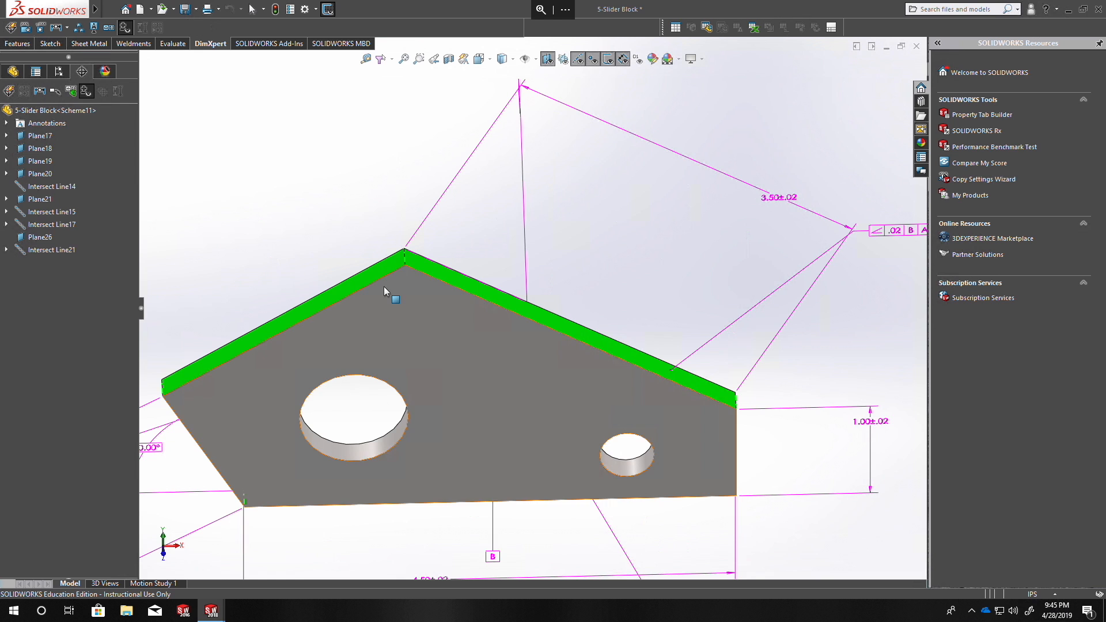
pyautogui.scroll(-4, 716, 370)
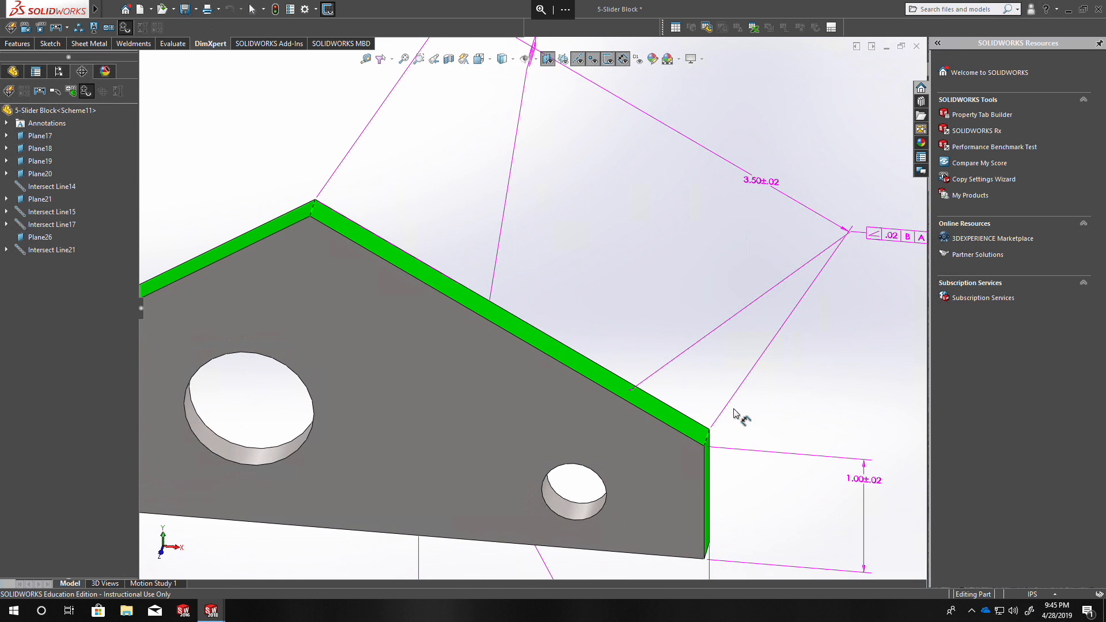
pyautogui.moveTo(348, 269); pyautogui.dragTo(295, 269, button='middle')
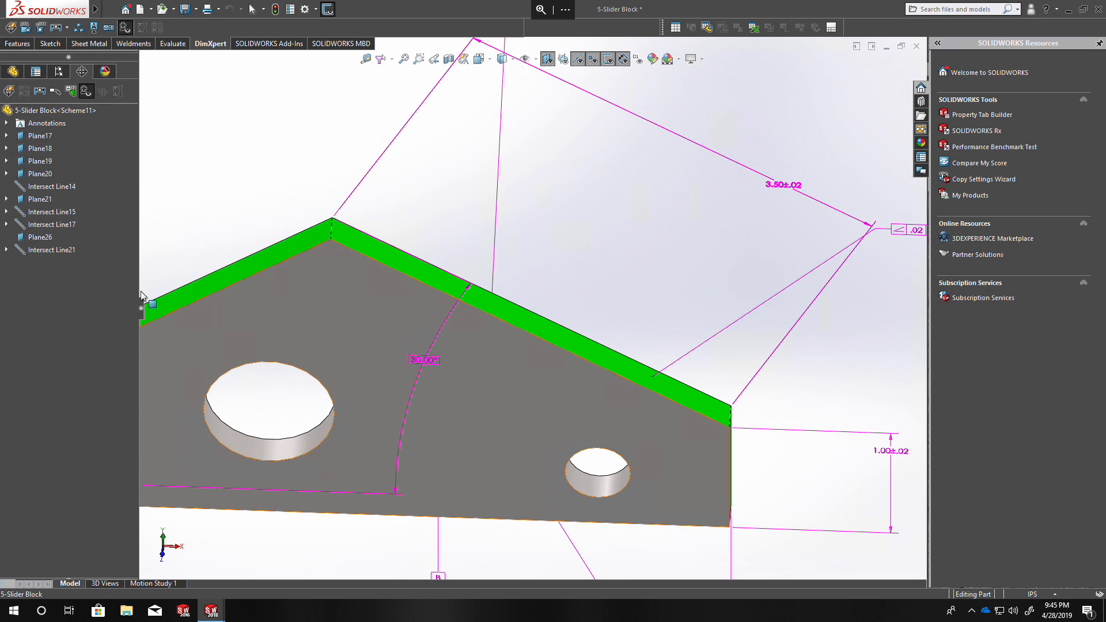
# Delete Plane26 and Intersect Line21 along with the dependent distance dimension.
pyautogui.click(40, 239)
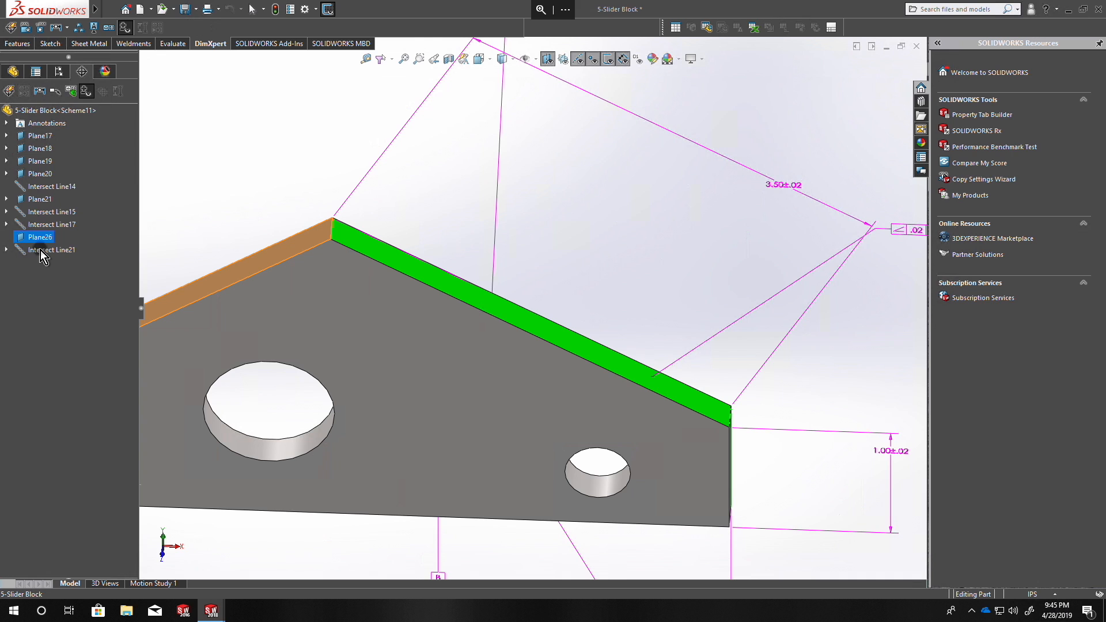
pyautogui.keyDown('ctrl'); pyautogui.click(40, 250); pyautogui.keyUp('ctrl')
pyautogui.rightClick(40, 250)
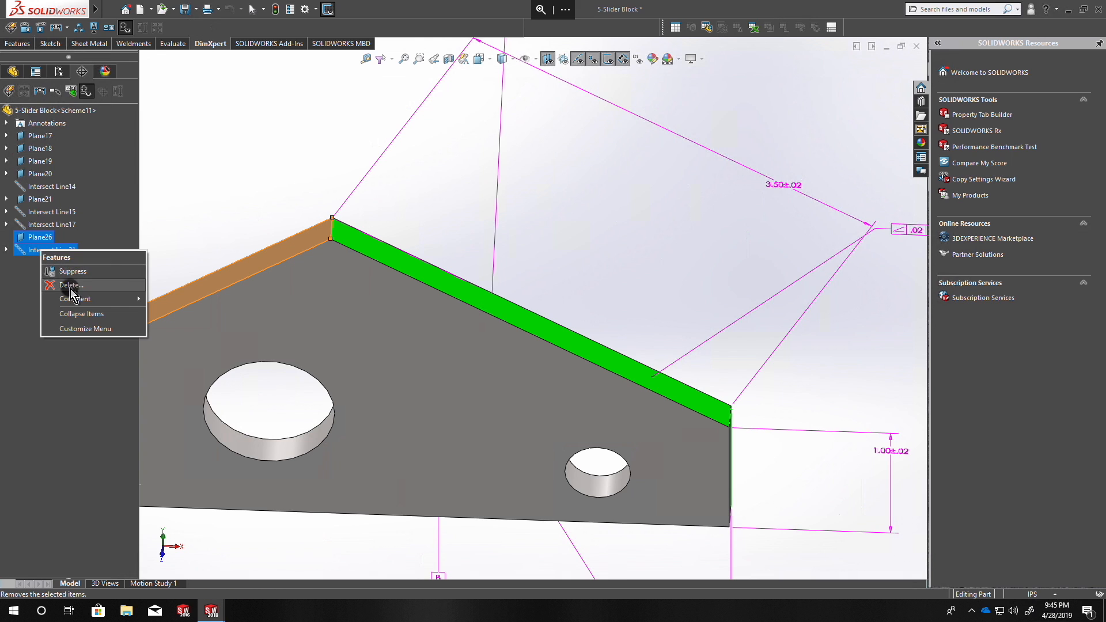
pyautogui.click(70, 285)
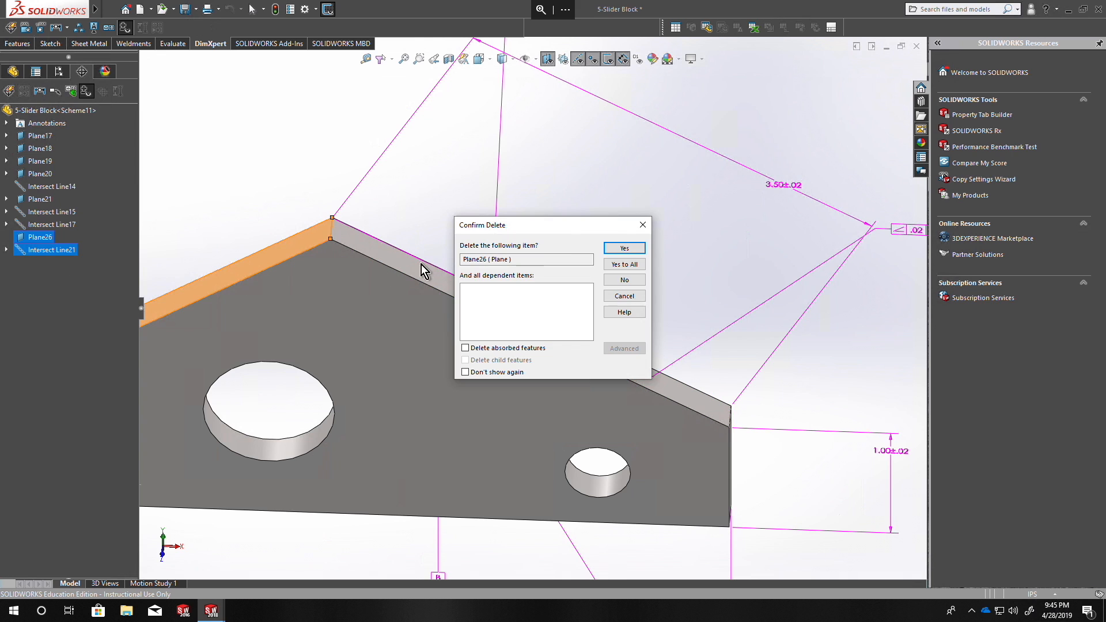
pyautogui.click(624, 249)
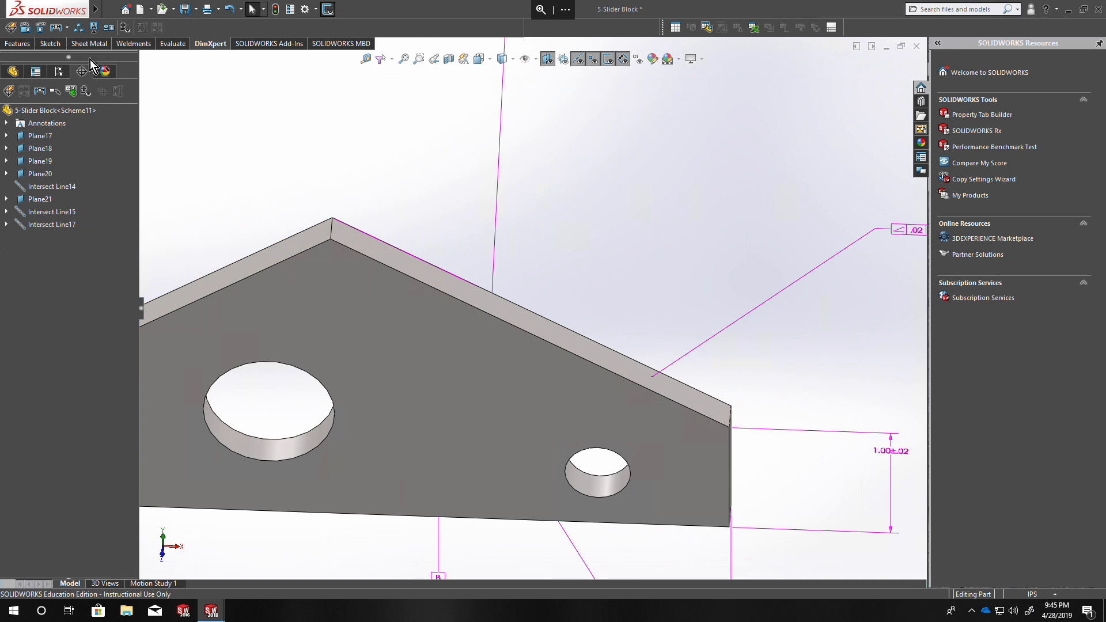
# Add a location dimension along the upper-right slope between the right-end intersection line and an apex line defined by the upper-right face first, then the upper-left face.
pyautogui.click(29, 31)
pyautogui.click(733, 419)
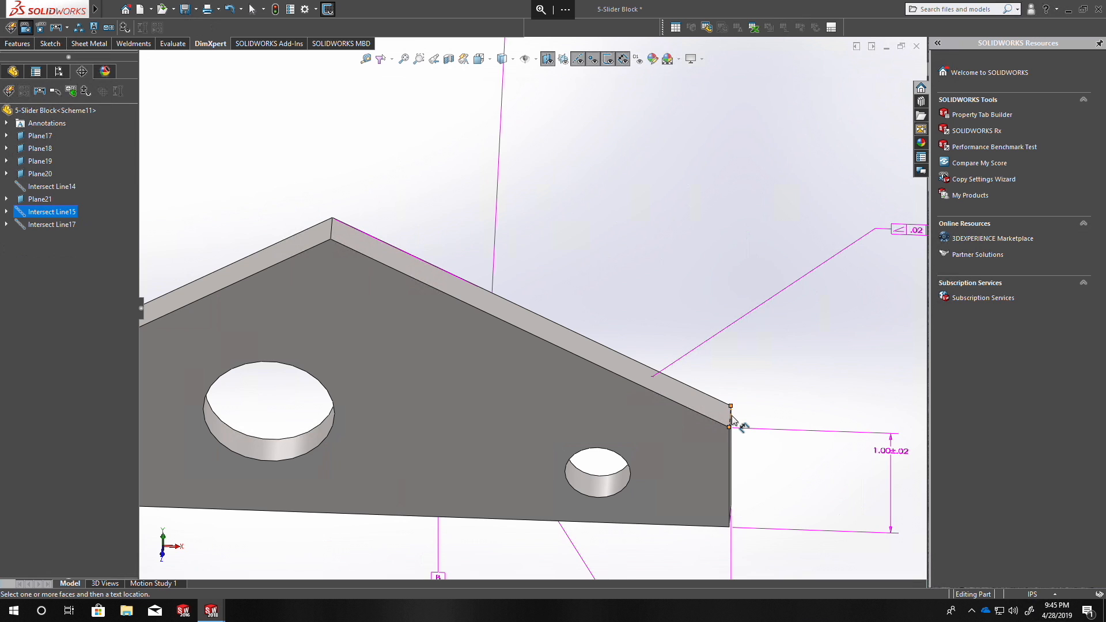
pyautogui.click(361, 237)
pyautogui.click(565, 52)
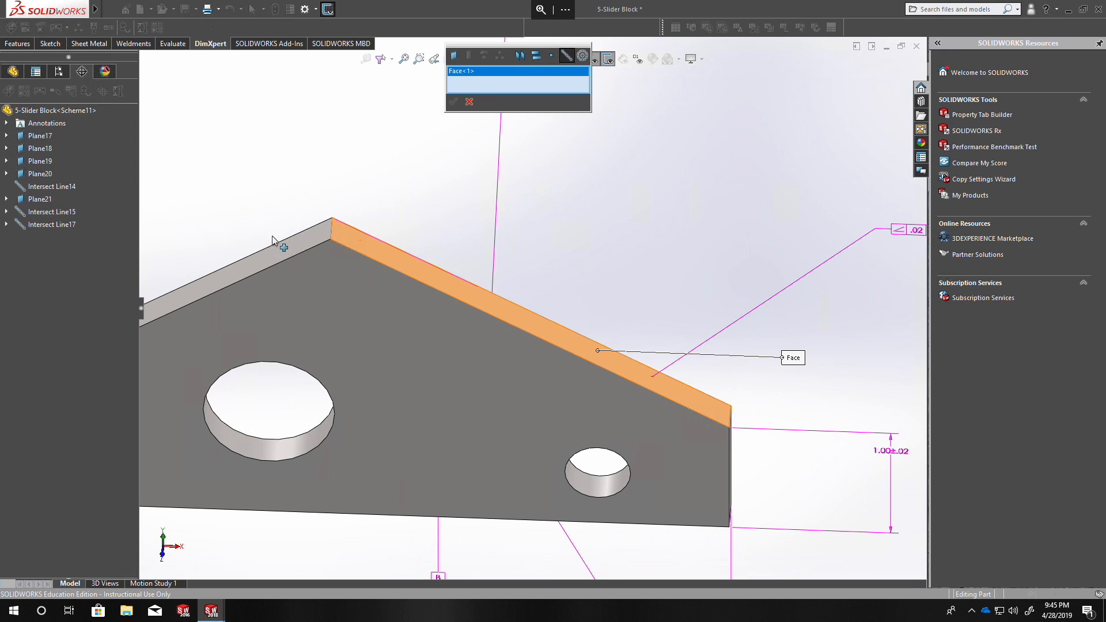
pyautogui.click(295, 251)
pyautogui.click(454, 101)
pyautogui.click(787, 173)
pyautogui.click(8, 106)
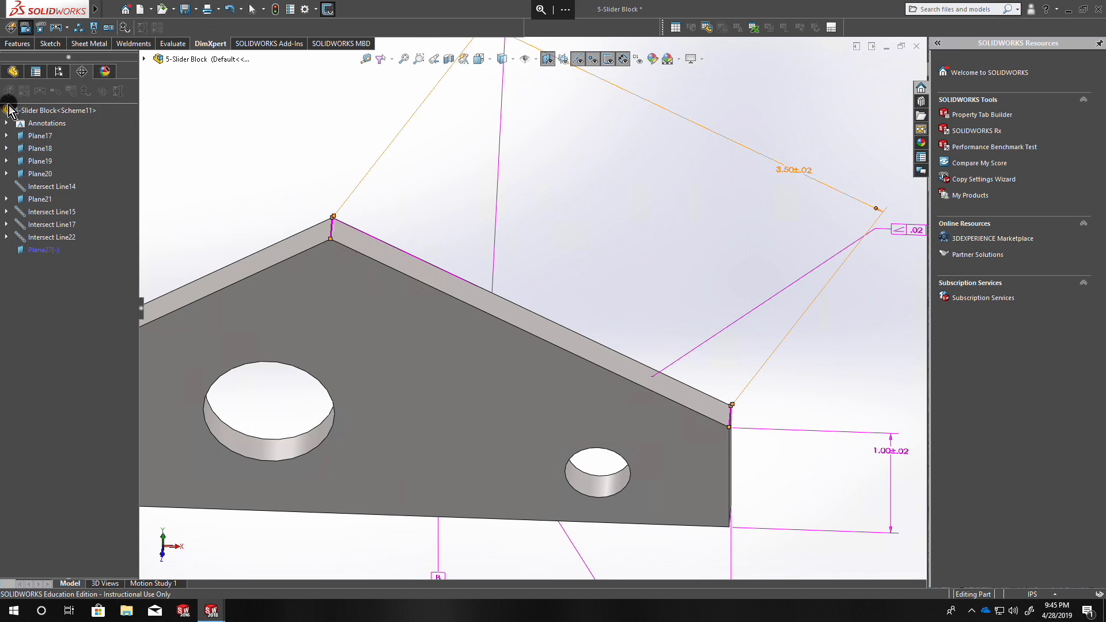
# Check the tolerance status, and delete Intersect Line22 and Plane27 along with the dependent distance dimension.
pyautogui.click(131, 29)
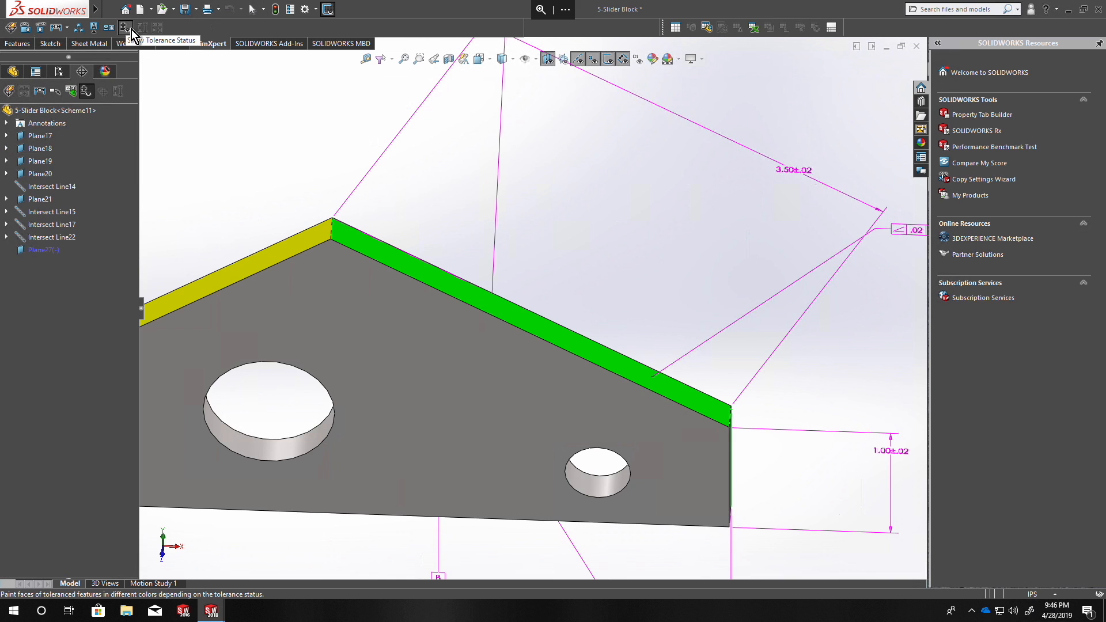
pyautogui.rightClick(44, 241)
pyautogui.keyDown('ctrl'); pyautogui.click(23, 248); pyautogui.keyUp('ctrl')
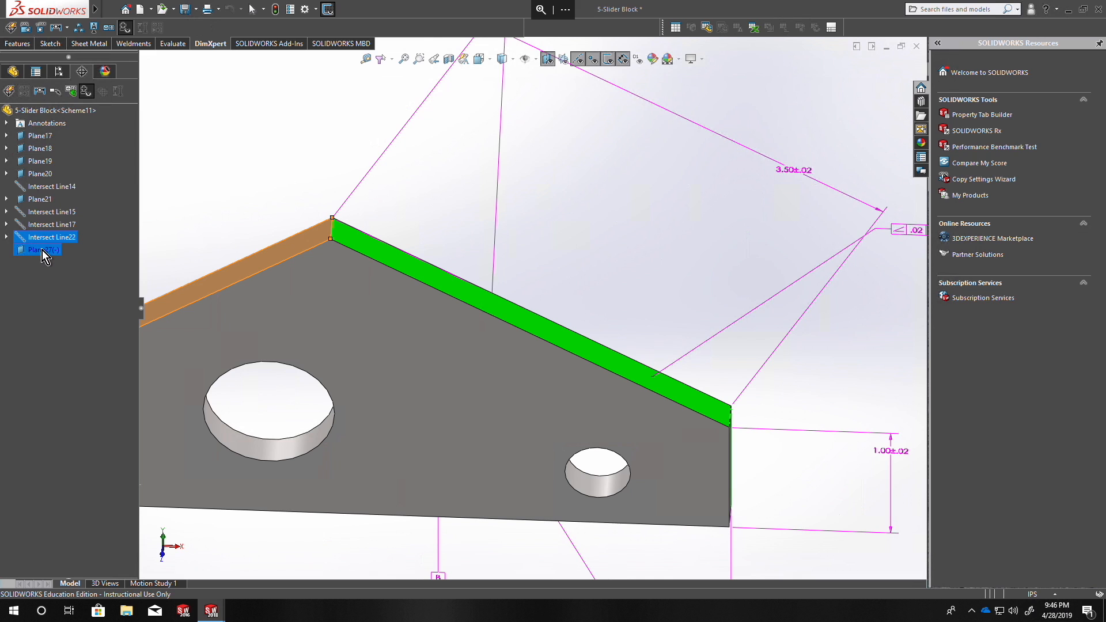
pyautogui.rightClick(49, 248)
pyautogui.click(76, 283)
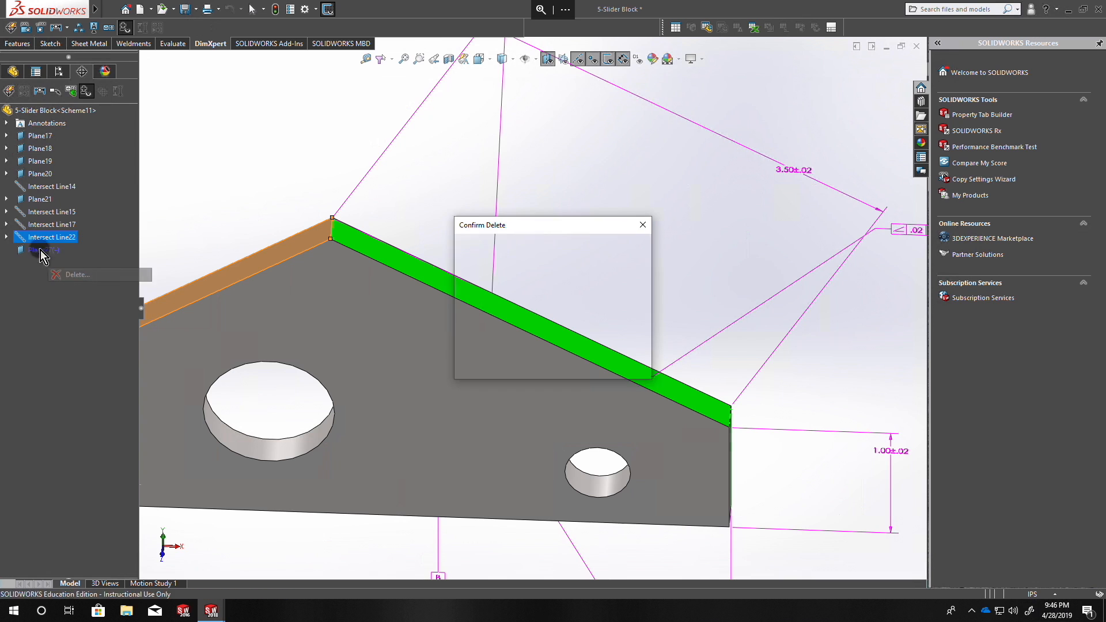
pyautogui.click(624, 251)
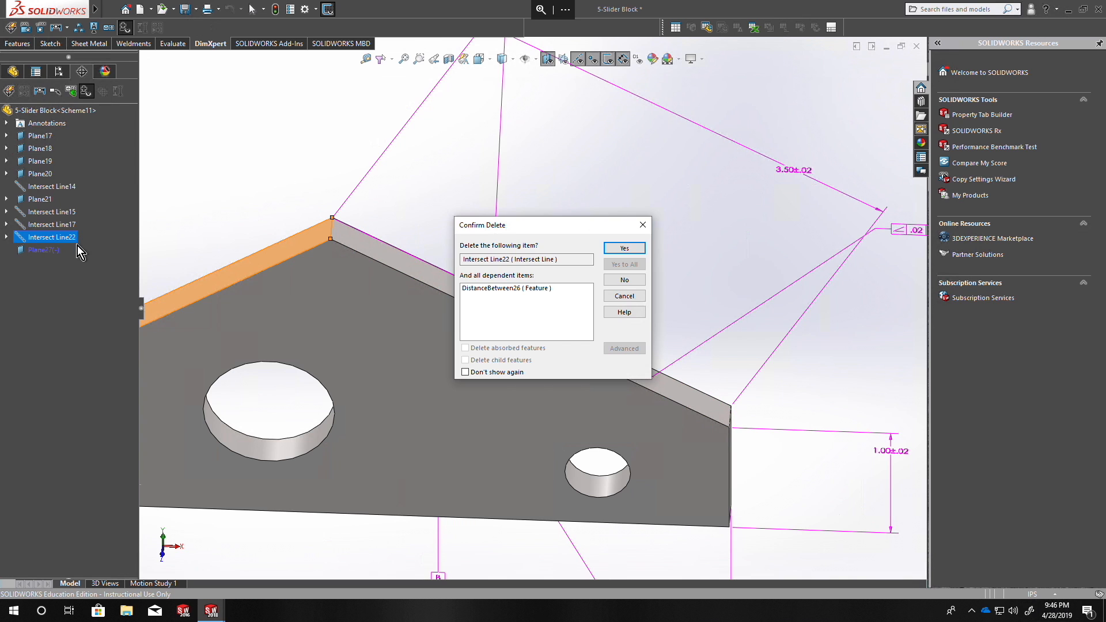
pyautogui.click(644, 247)
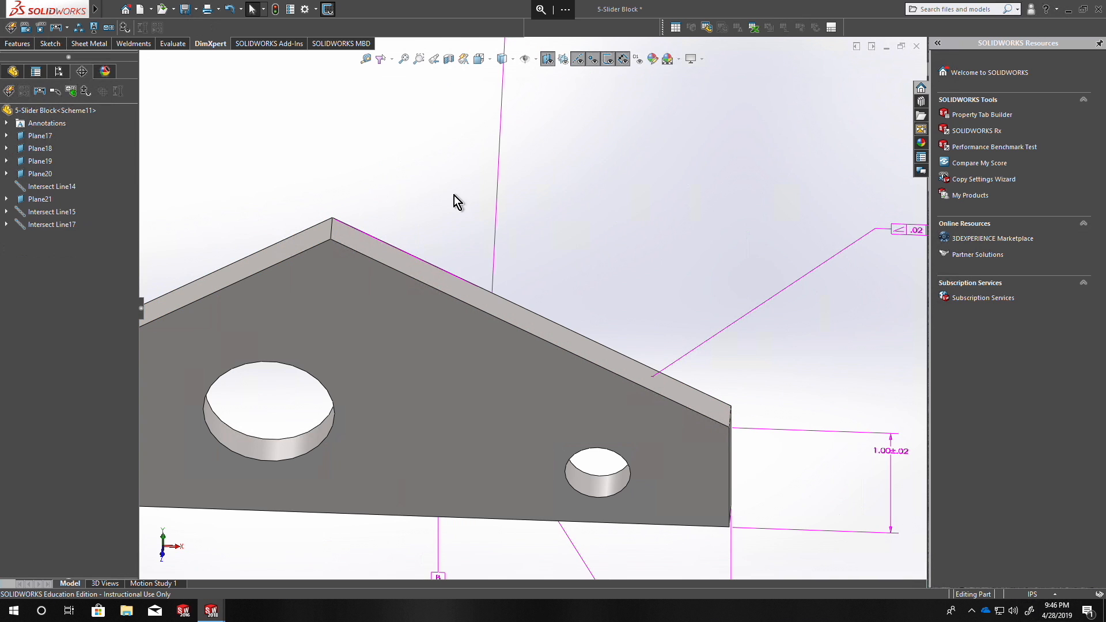
pyautogui.click(126, 29)
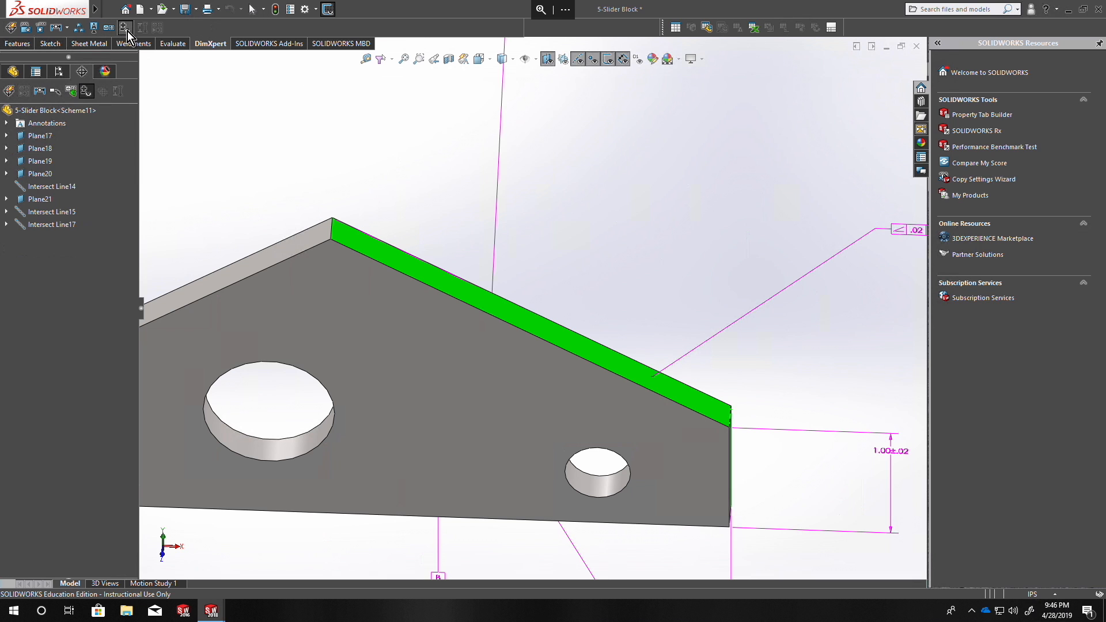
# Add a location dimension along the upper-right slope from the right-end intersection line to an apex line defined by the upper-left face, then the upper-right face.
pyautogui.scroll(5, 570, 290)
pyautogui.moveTo(552, 286)
pyautogui.mouseDown(button='middle')
pyautogui.moveTo(455, 219)
pyautogui.moveTo(551, 234)
pyautogui.moveTo(578, 250)
pyautogui.moveTo(616, 216)
pyautogui.mouseUp(button='middle')
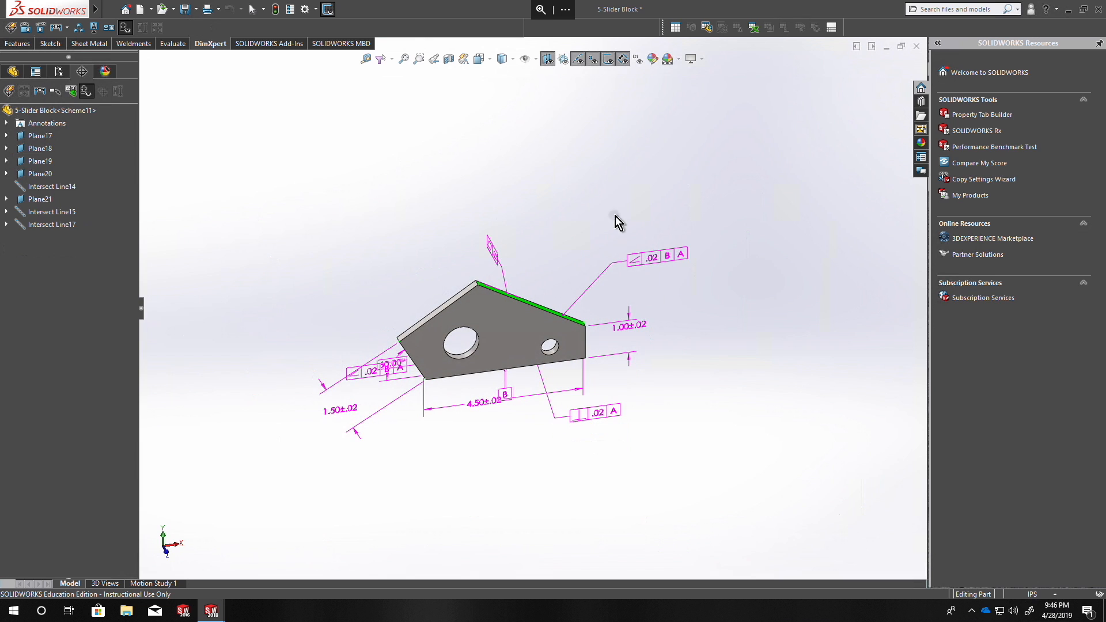
pyautogui.click(25, 29)
pyautogui.moveTo(637, 330); pyautogui.dragTo(560, 342, button='middle')
pyautogui.scroll(-4, 569, 363)
pyautogui.click(584, 348)
pyautogui.click(358, 212)
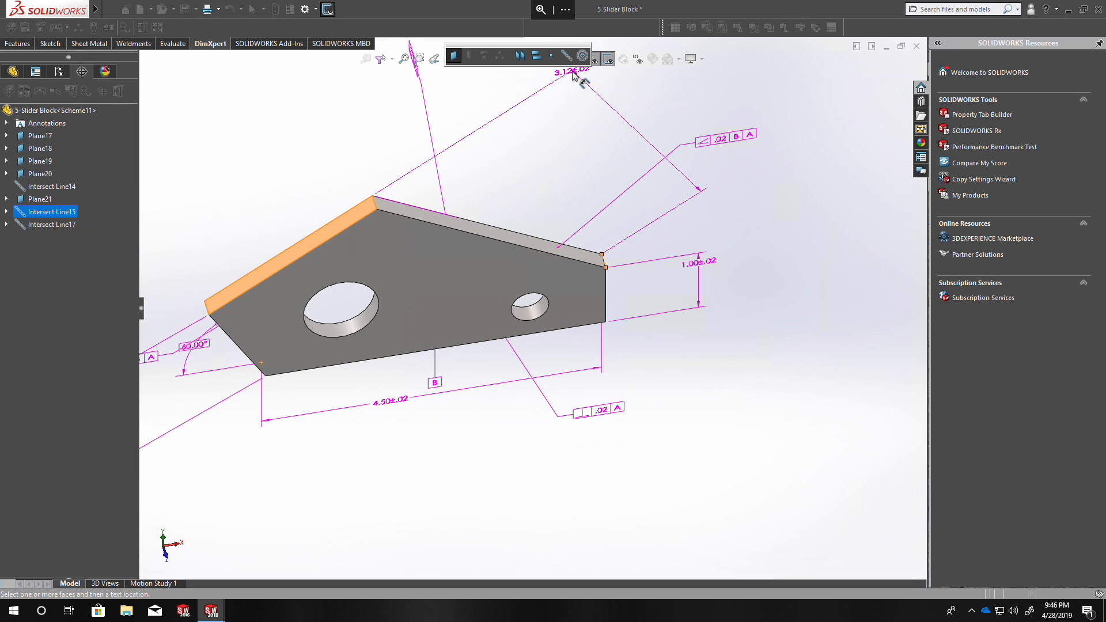
pyautogui.click(566, 53)
pyautogui.click(403, 209)
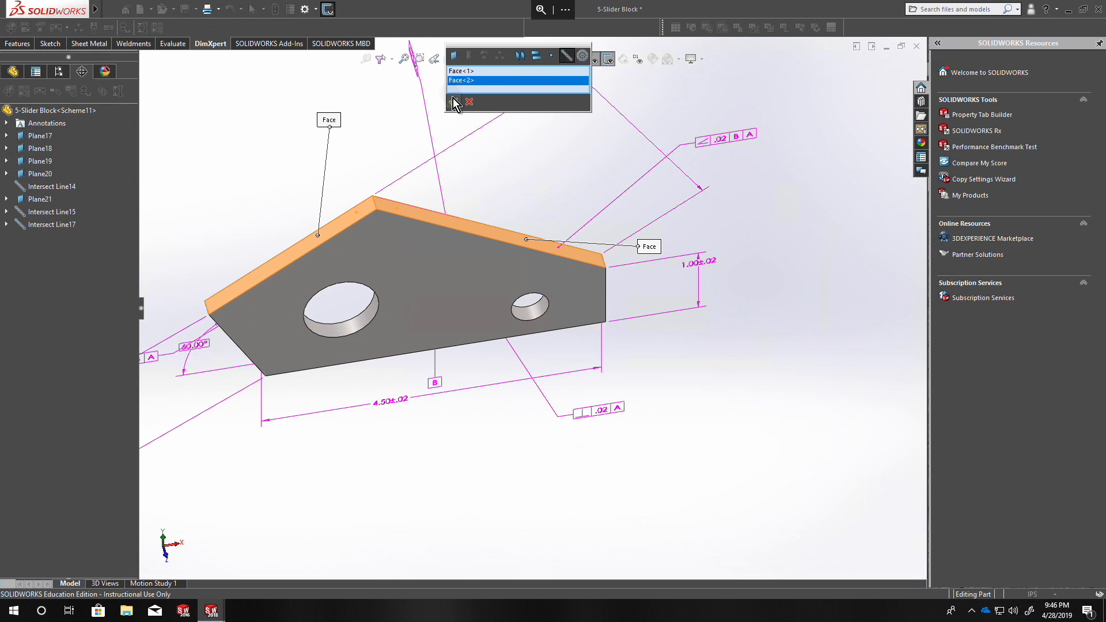
pyautogui.click(455, 103)
pyautogui.click(636, 138)
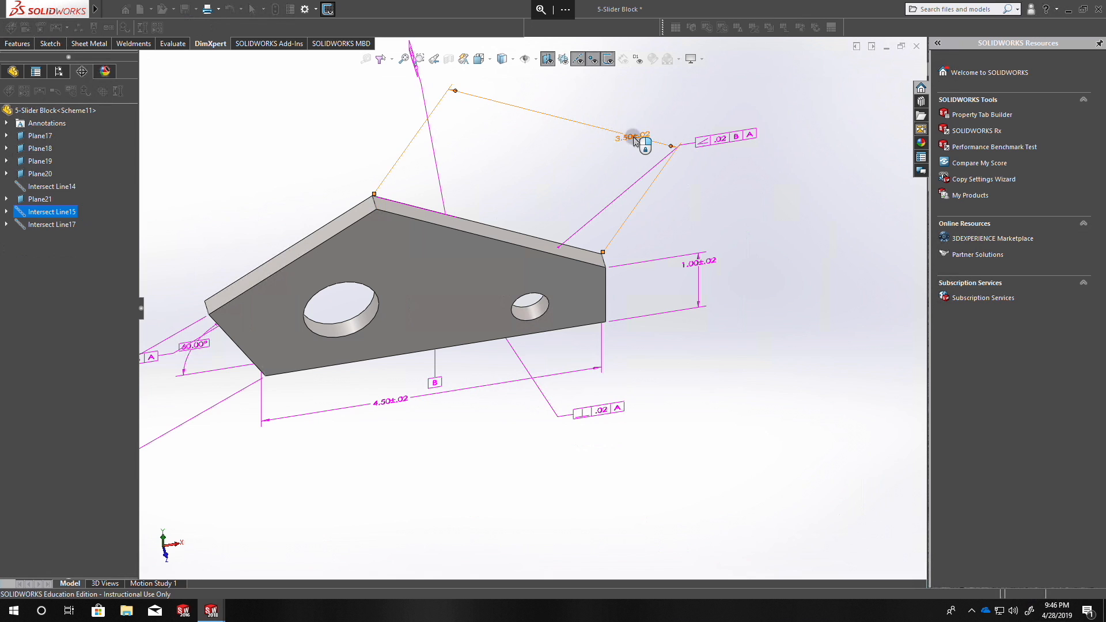
pyautogui.click(12, 107)
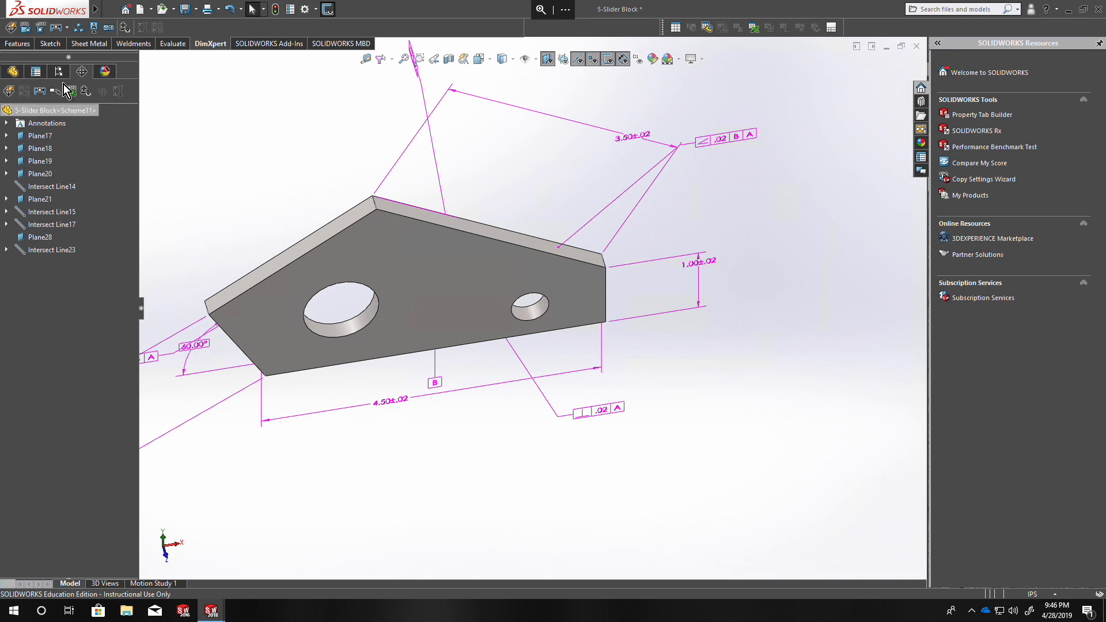
# Show the tolerance status and inspect the constraint state of the block's upper-left face.
pyautogui.click(125, 32)
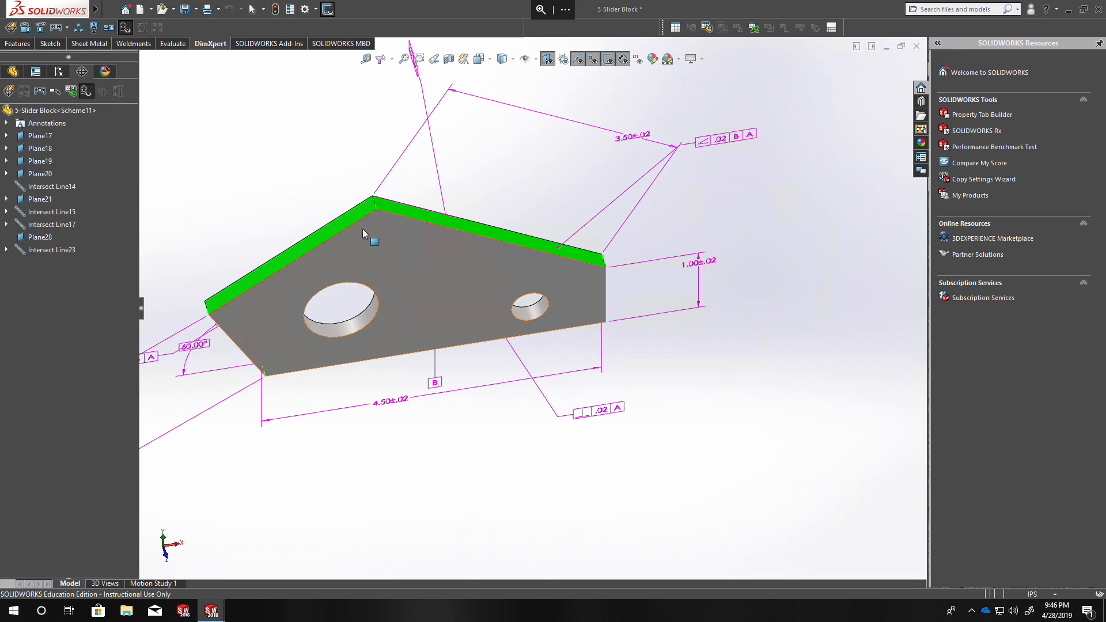
pyautogui.moveTo(357, 219)
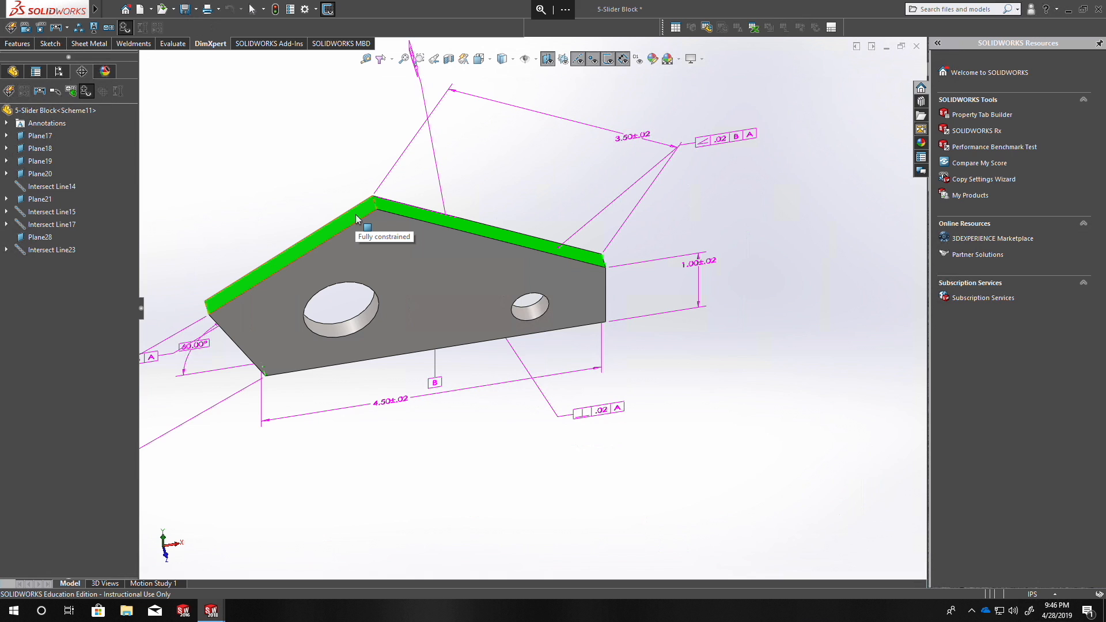
# Move the upper-right slope's angularity frame closer to the block and shift its leader attachment point up along the slope.
pyautogui.moveTo(725, 147); pyautogui.dragTo(627, 190)
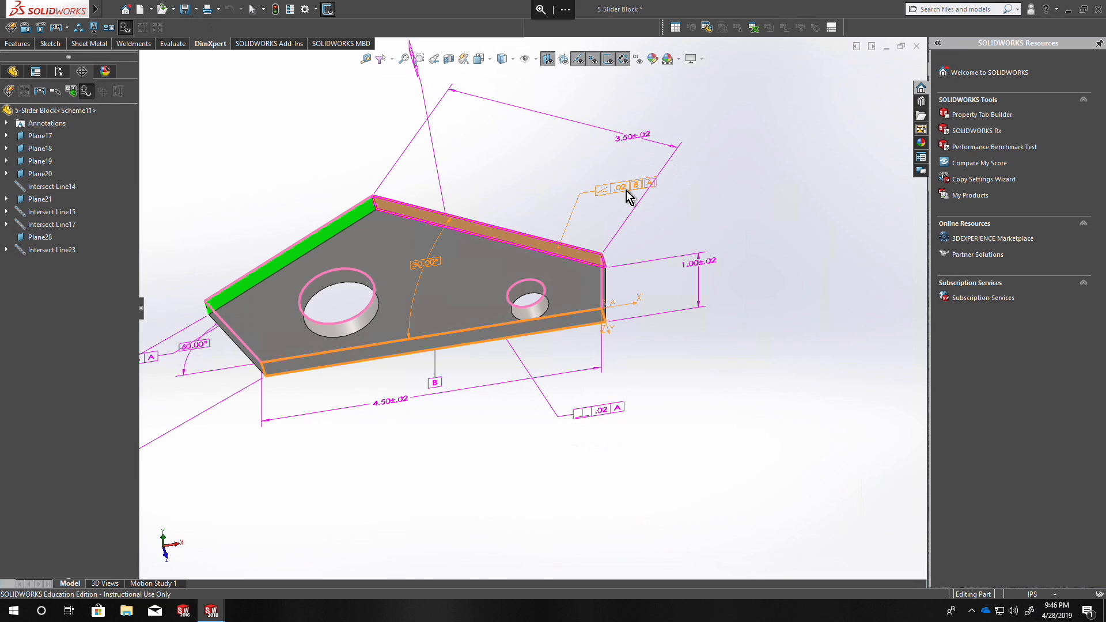
pyautogui.click(627, 191)
pyautogui.moveTo(557, 249); pyautogui.dragTo(524, 240)
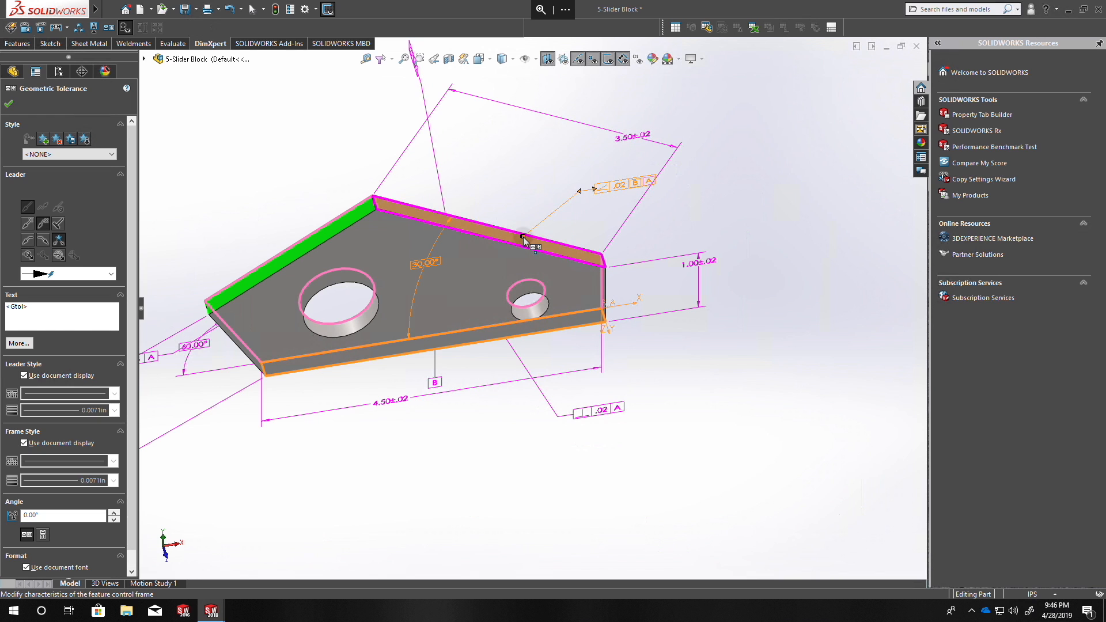
pyautogui.click(521, 161)
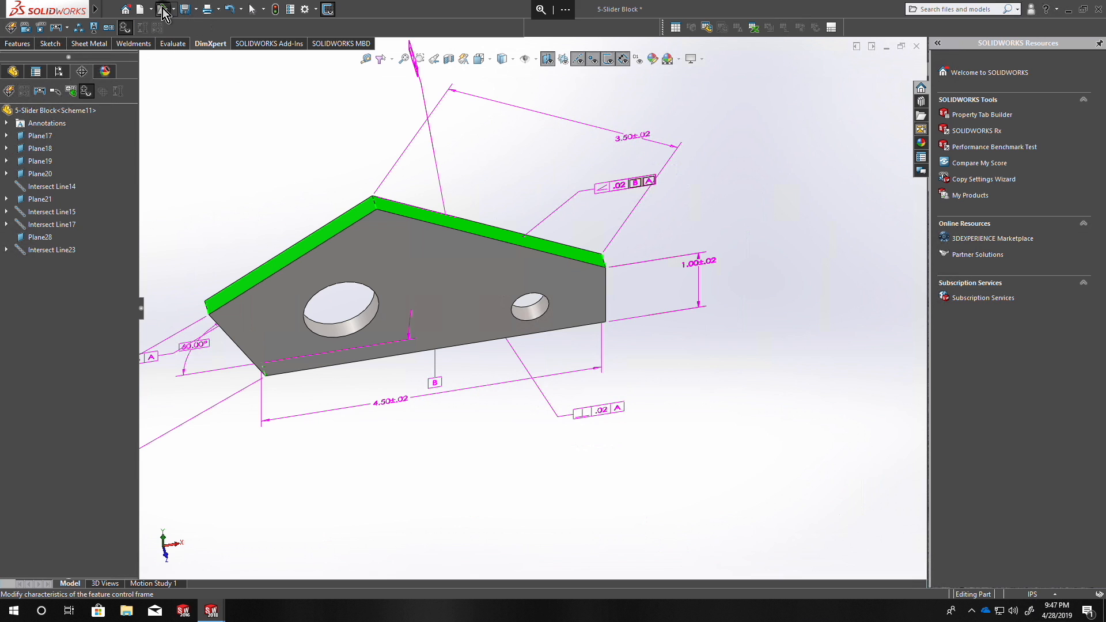
# Open the 5-Slider Block drawing from the Chapter 2 folder.
pyautogui.hotkey('ctrl', 'o')
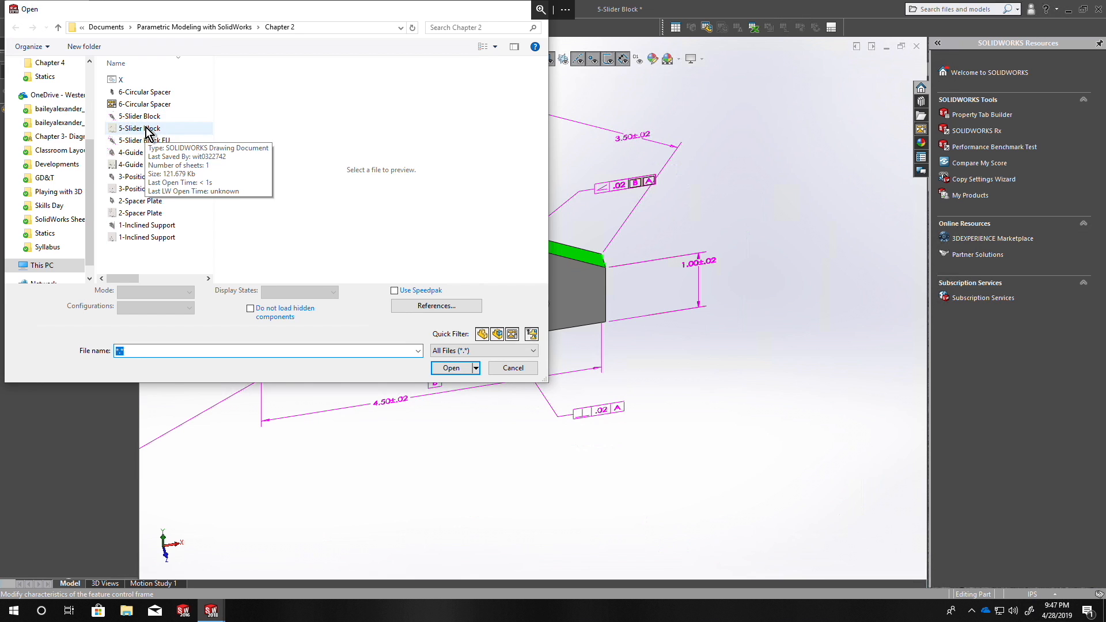
pyautogui.click(146, 128)
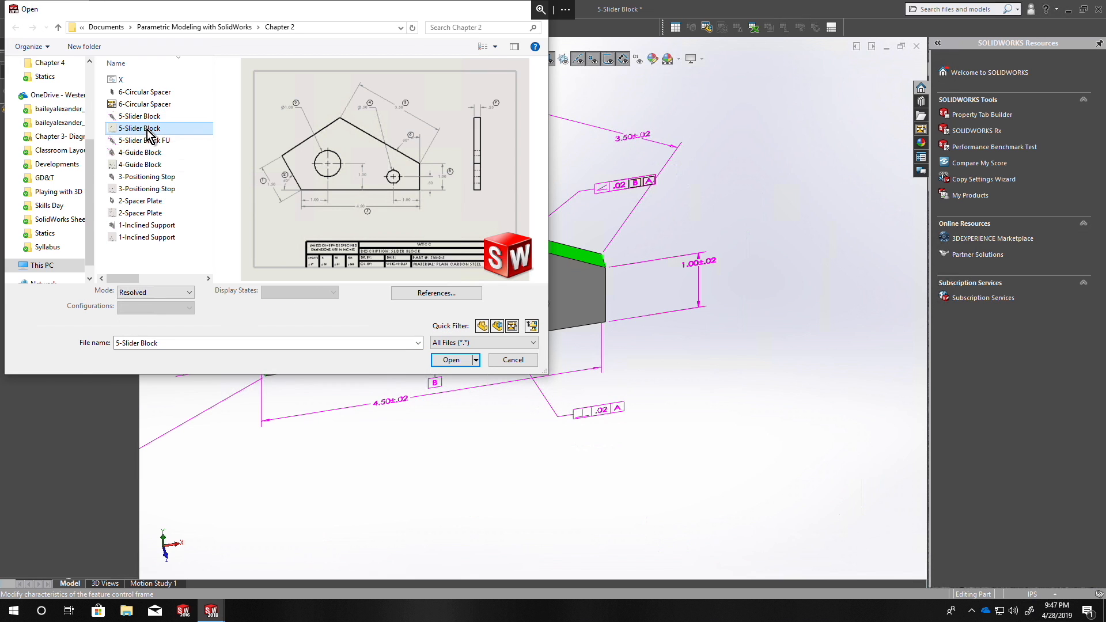
pyautogui.doubleClick(146, 129)
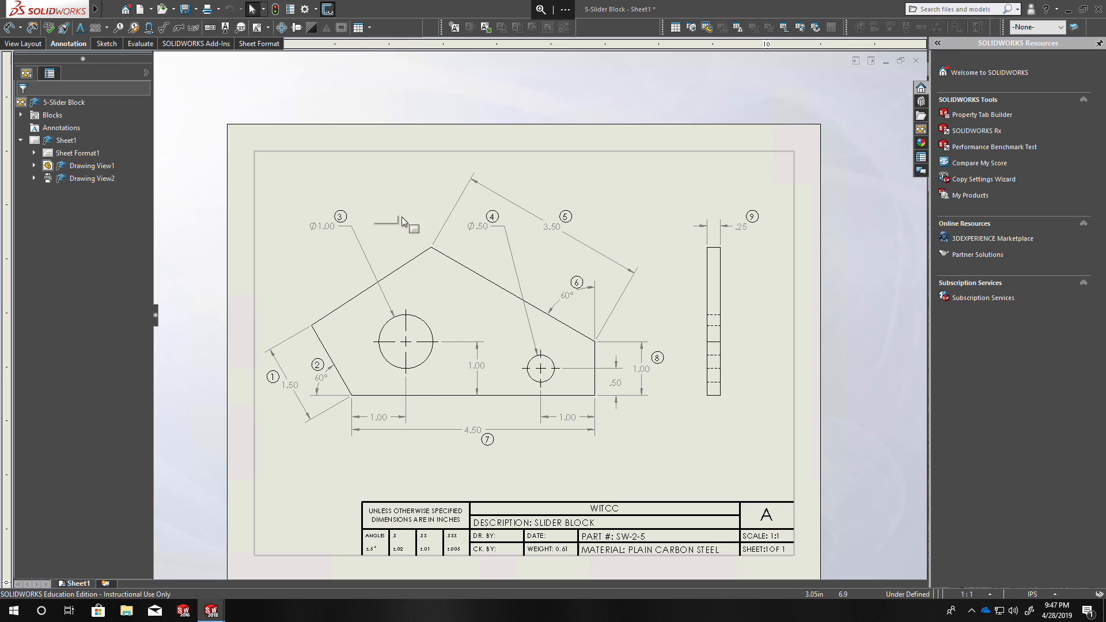
pyautogui.click(465, 257)
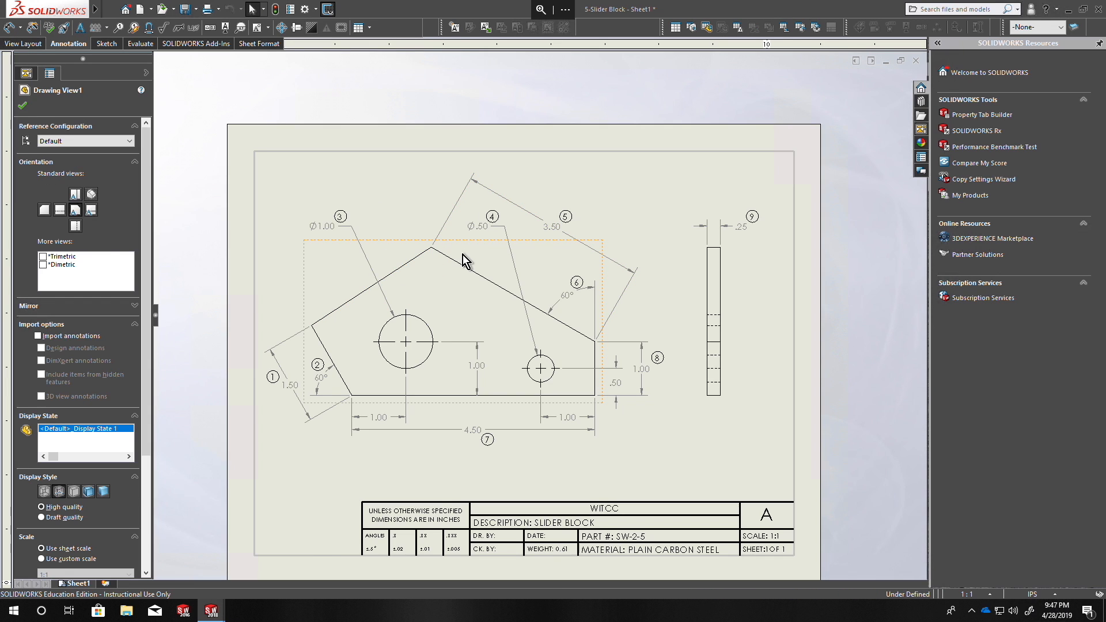
pyautogui.press('Delete')
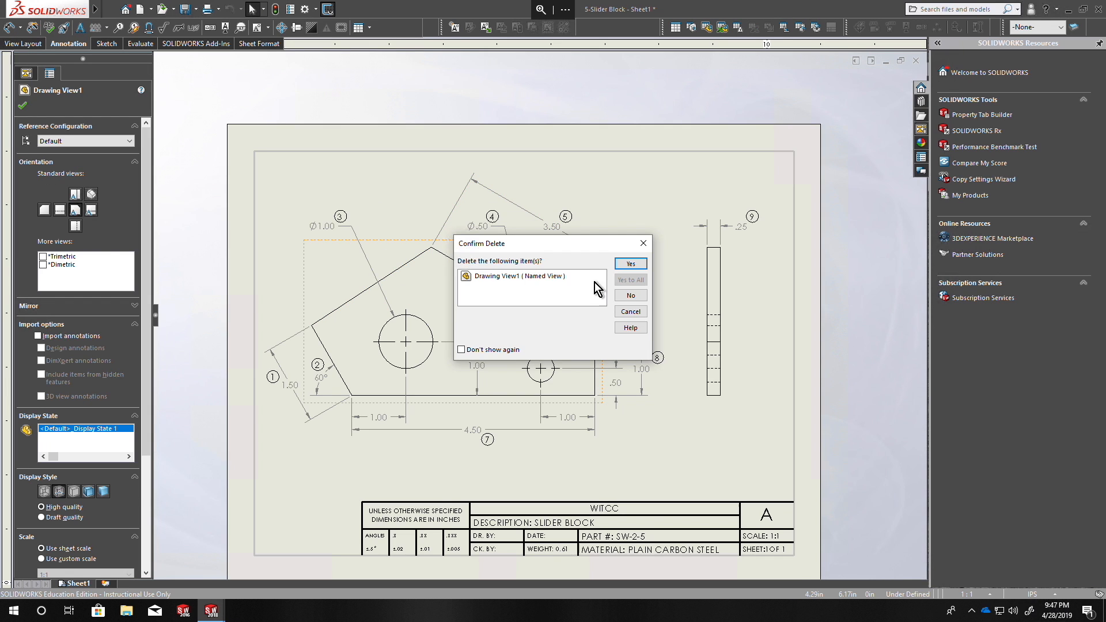
pyautogui.click(632, 295)
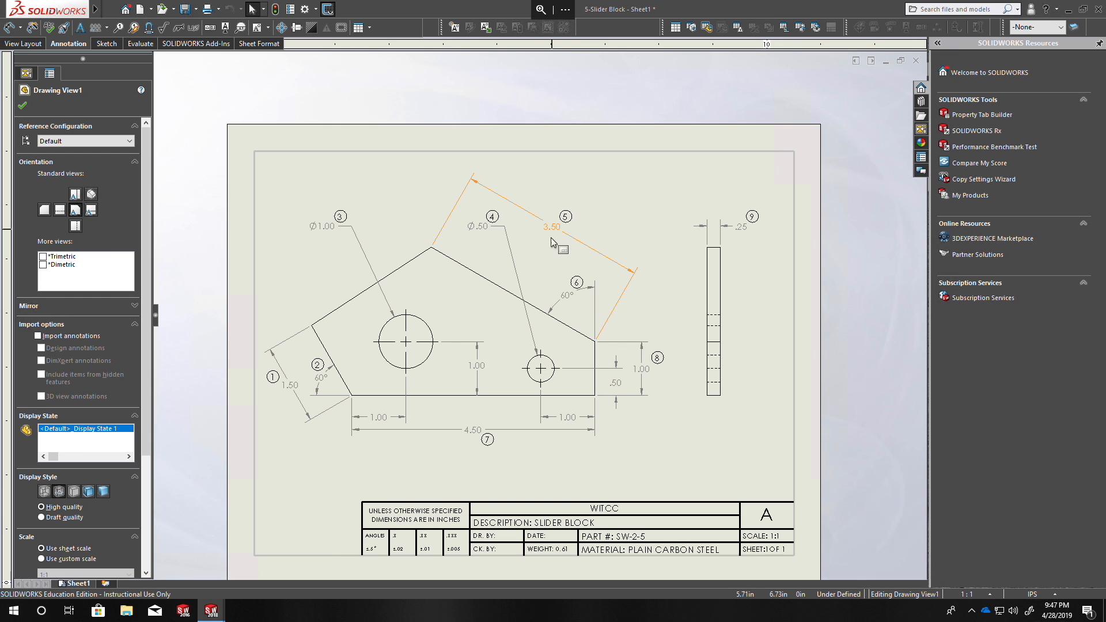
# Delete all existing dimensions, numbered balloons and center marks from the front and side views of the drawing.
pyautogui.moveTo(313, 185)
pyautogui.mouseDown()
pyautogui.moveTo(647, 253)
pyautogui.moveTo(638, 261)
pyautogui.mouseUp()
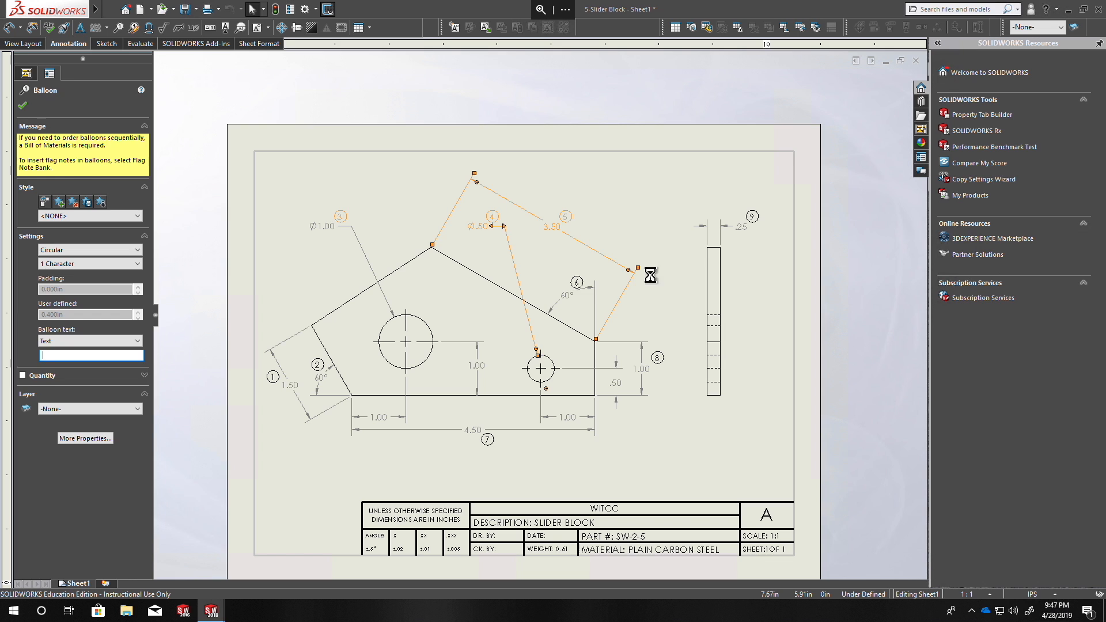
pyautogui.press('Delete')
pyautogui.moveTo(155, 152); pyautogui.dragTo(699, 481)
pyautogui.press('Delete')
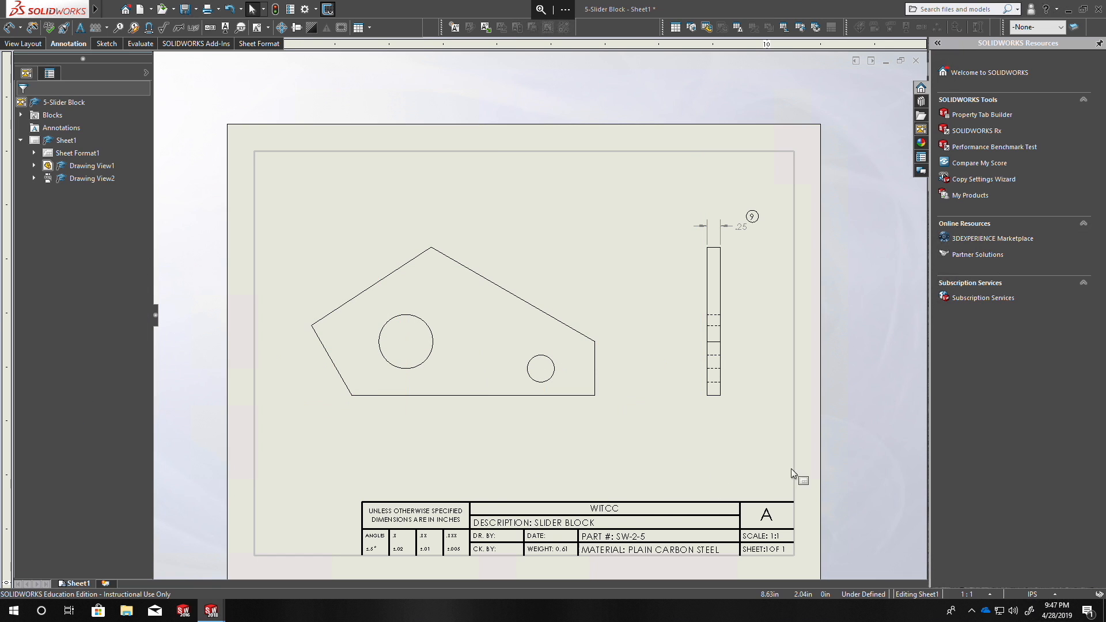
pyautogui.moveTo(658, 187); pyautogui.dragTo(786, 274)
pyautogui.press('Delete')
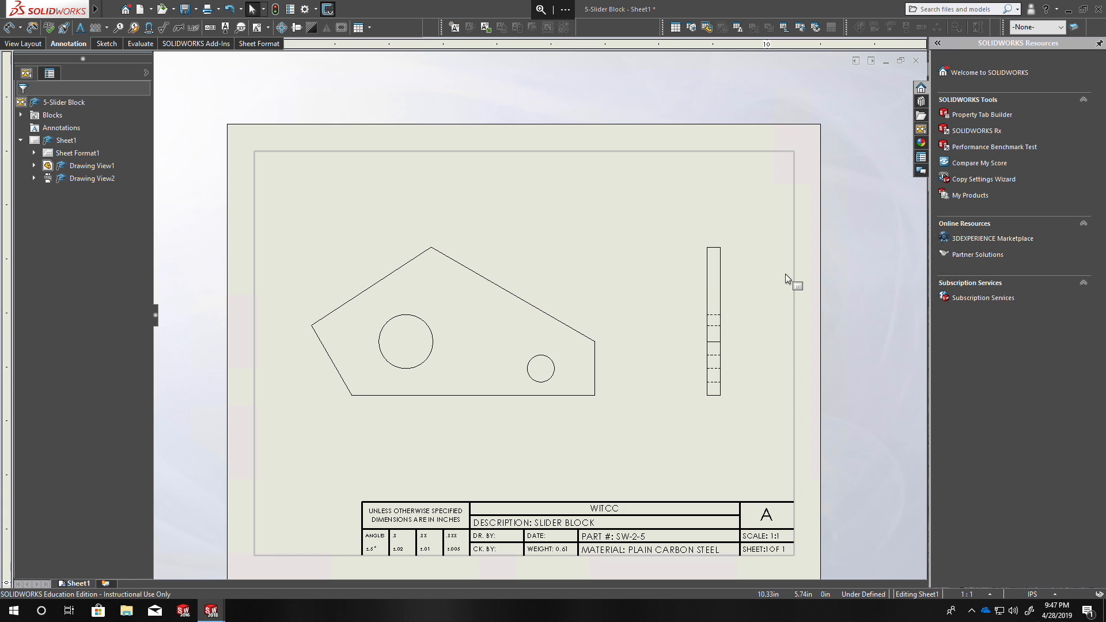
# Import the DimXpert annotations into the front view and separate the lower-left edge's angularity frame and 1.50 dimension from the 60° angle.
pyautogui.click(534, 271)
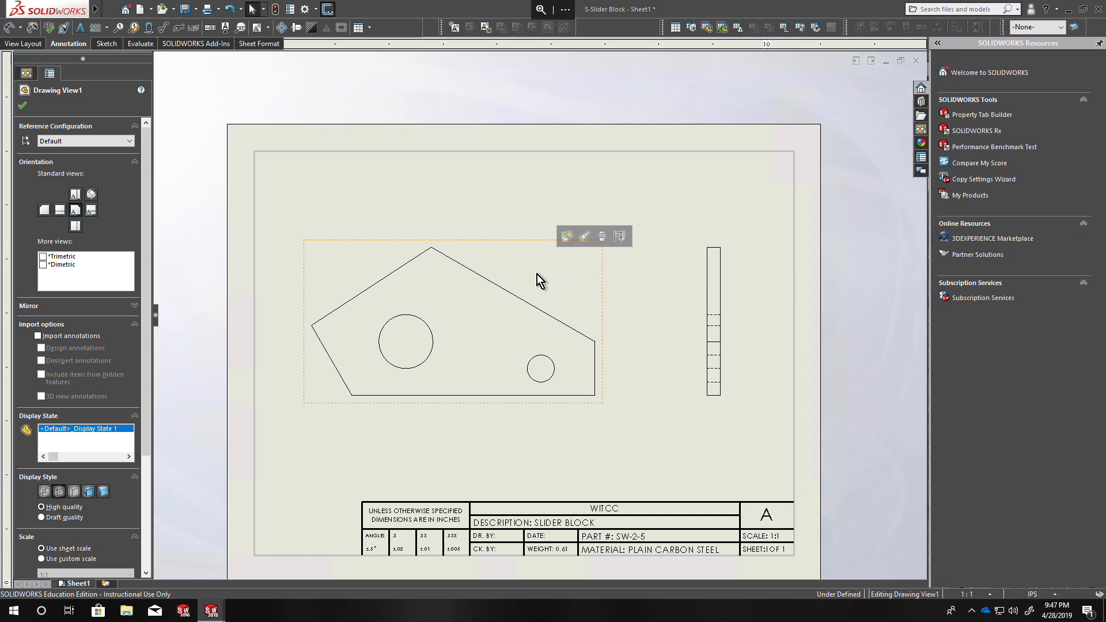
pyautogui.click(38, 336)
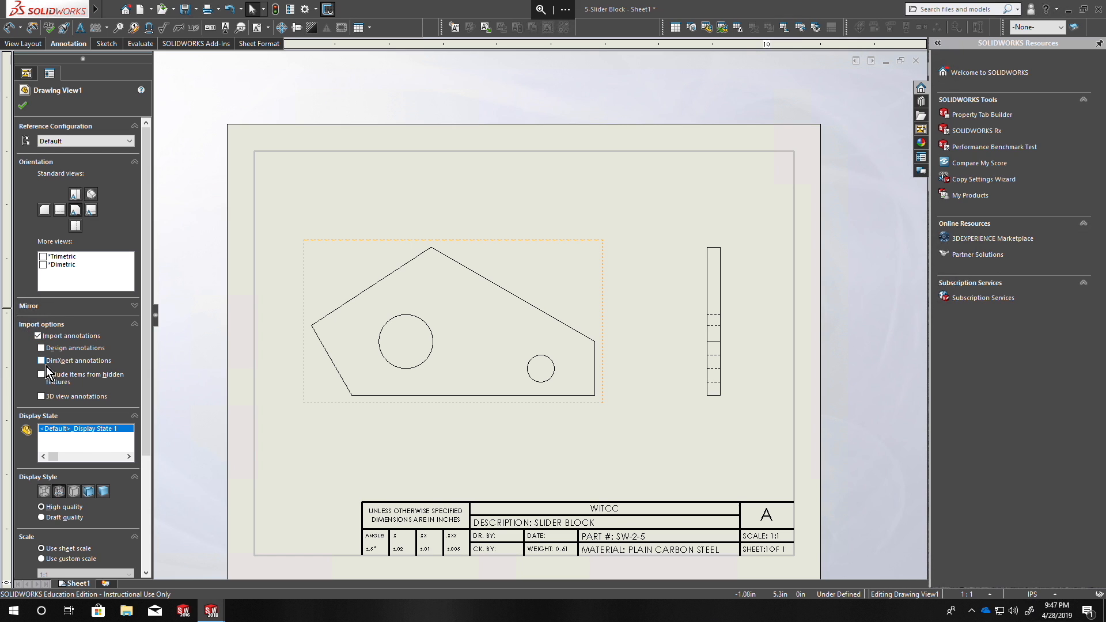
pyautogui.click(43, 361)
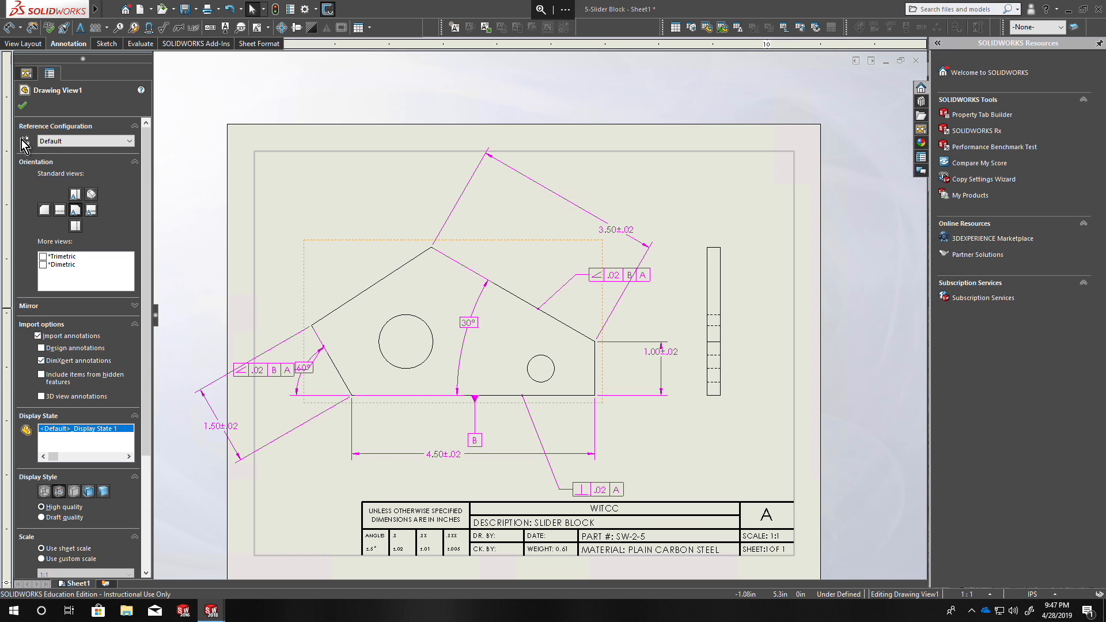
pyautogui.click(22, 106)
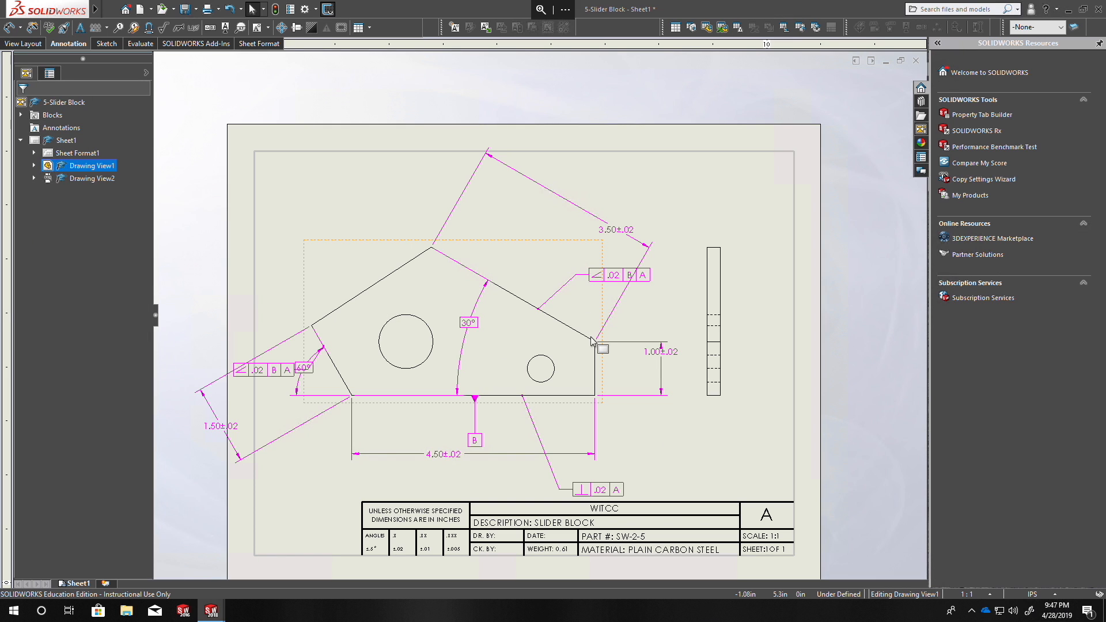
pyautogui.moveTo(272, 369); pyautogui.dragTo(262, 296)
pyautogui.moveTo(231, 433); pyautogui.dragTo(266, 414)
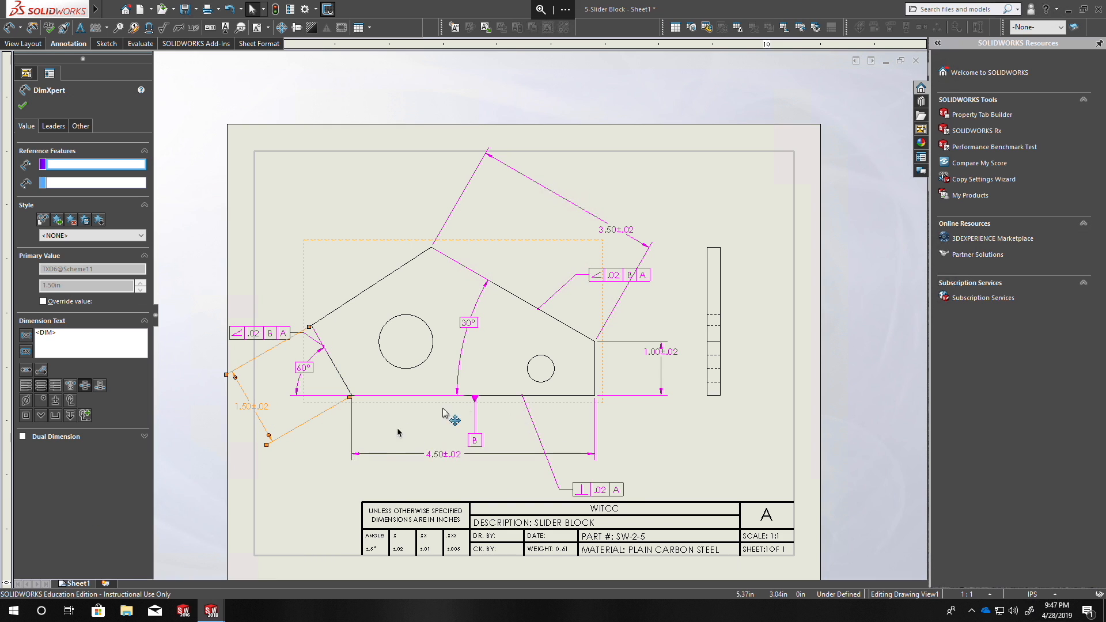
# Switch from the drawing to the open 5-Slider Block part window.
pyautogui.moveTo(219, 605)
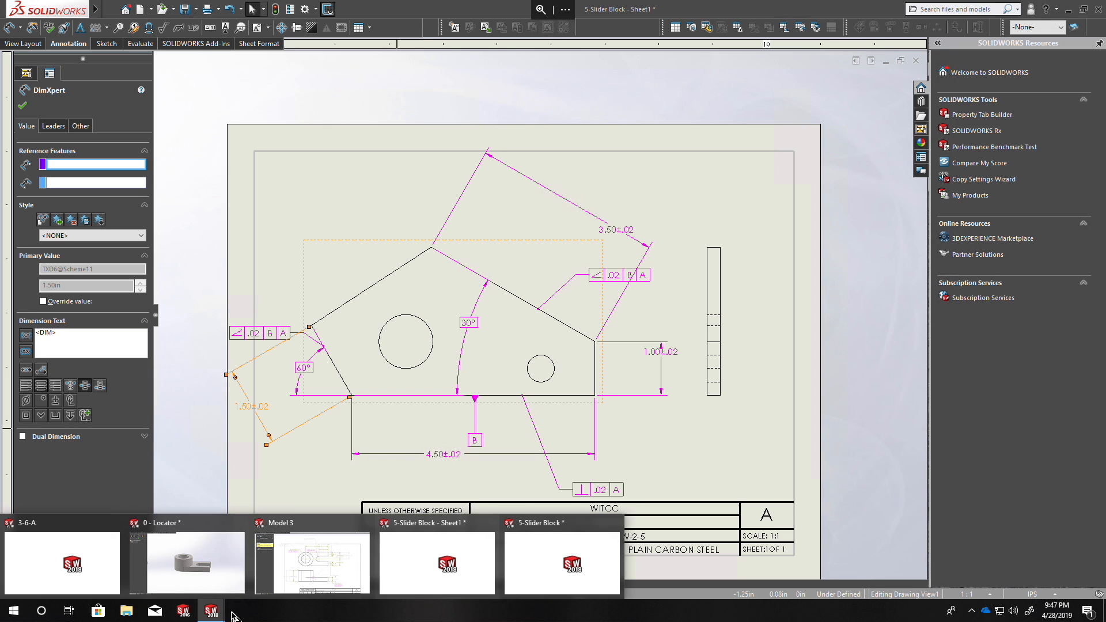
pyautogui.moveTo(553, 576)
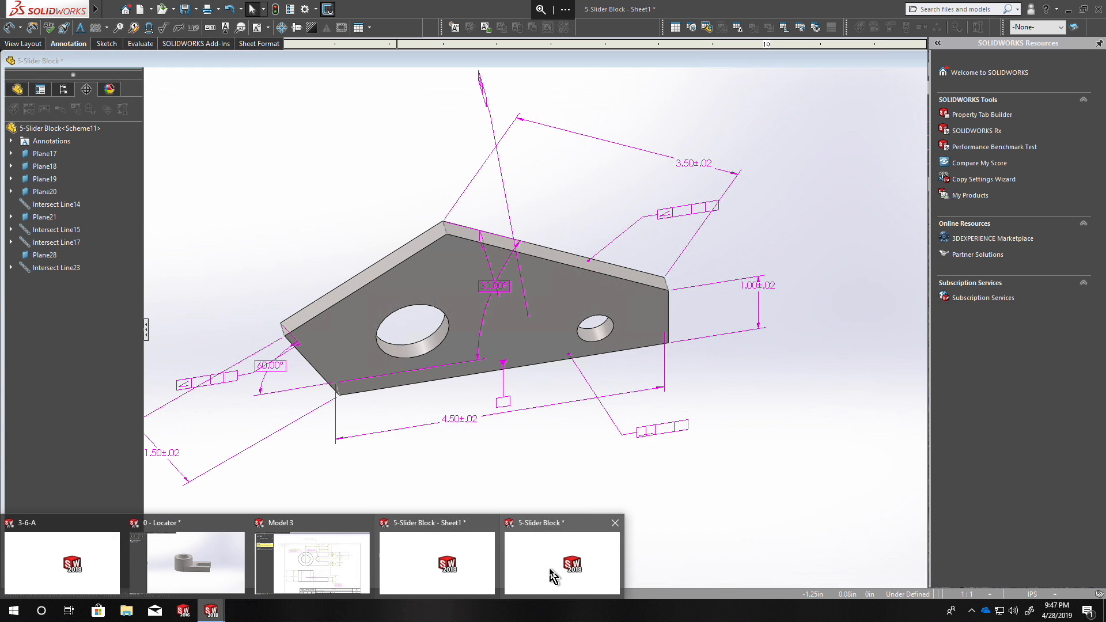
pyautogui.click(553, 576)
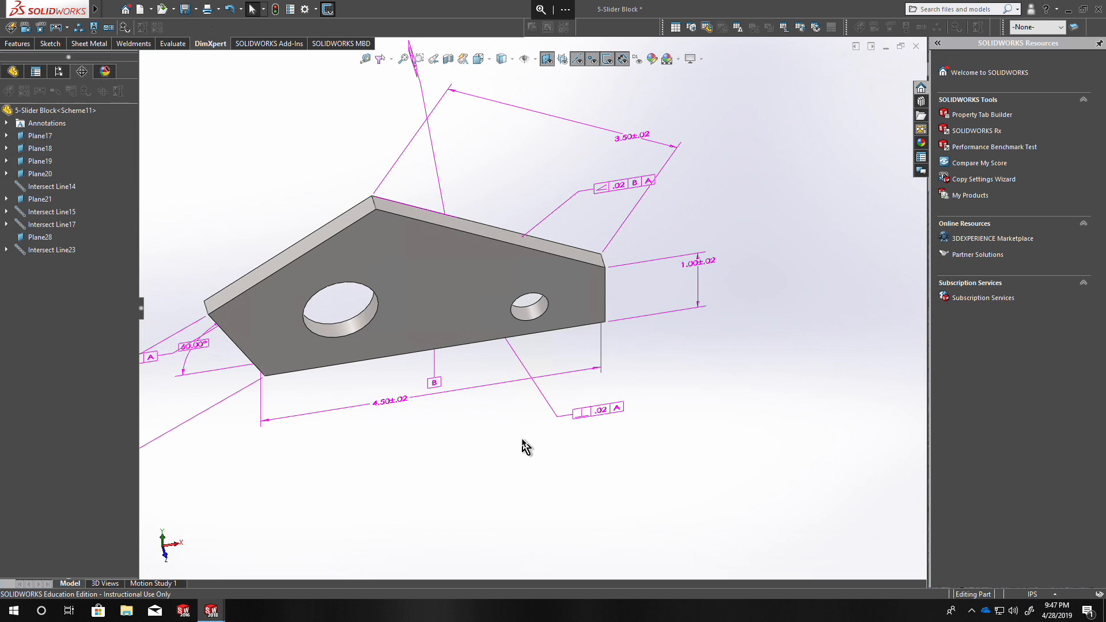
# Set the bottom face's perpendicularity tolerance to .01 and save the part.
pyautogui.moveTo(421, 411)
pyautogui.mouseDown(button='middle')
pyautogui.moveTo(477, 397)
pyautogui.moveTo(583, 450)
pyautogui.mouseUp(button='middle')
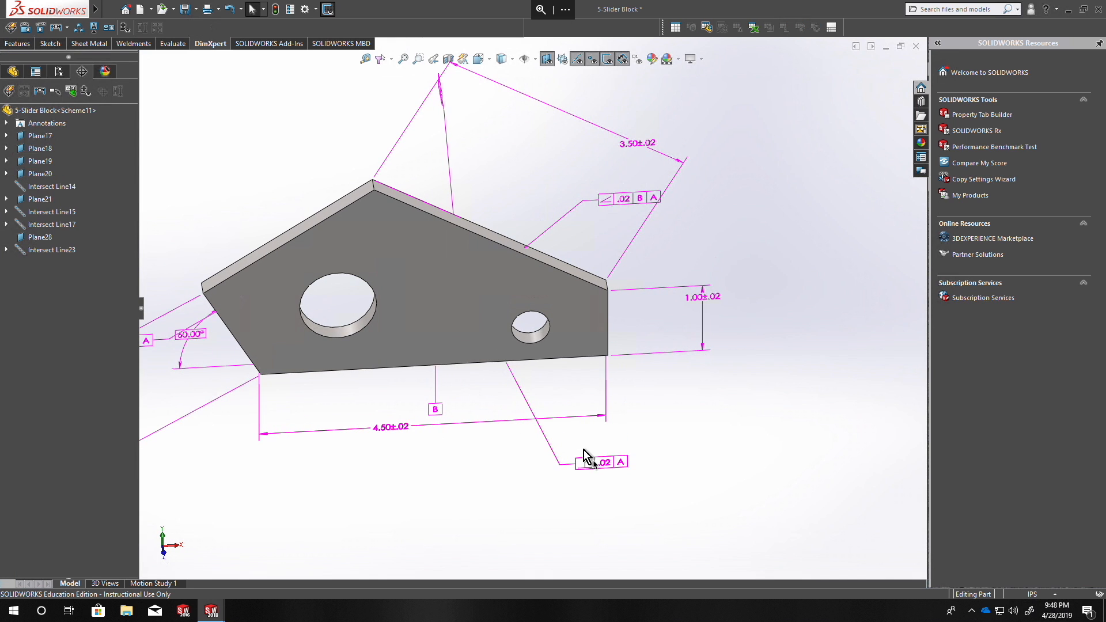
pyautogui.doubleClick(613, 473)
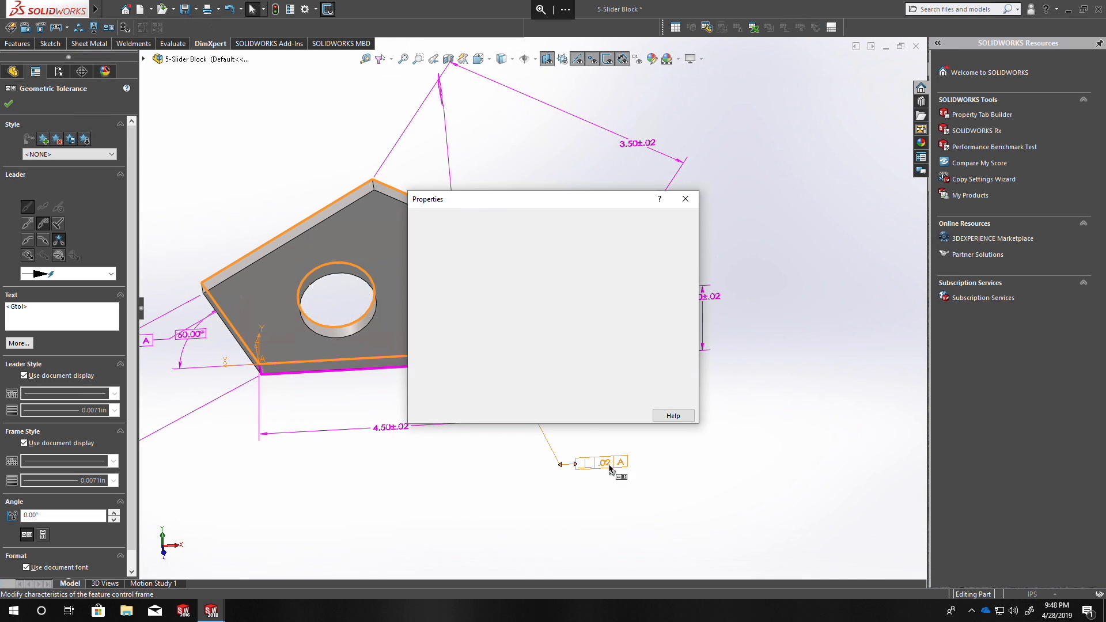
pyautogui.doubleClick(471, 278)
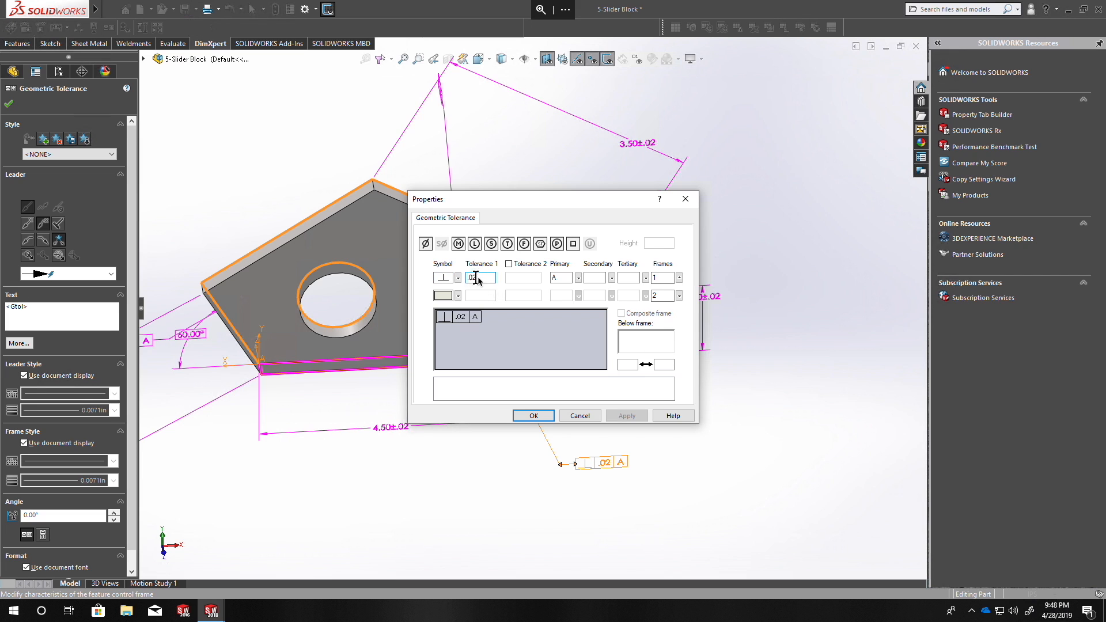
pyautogui.write('.01')
pyautogui.click(544, 414)
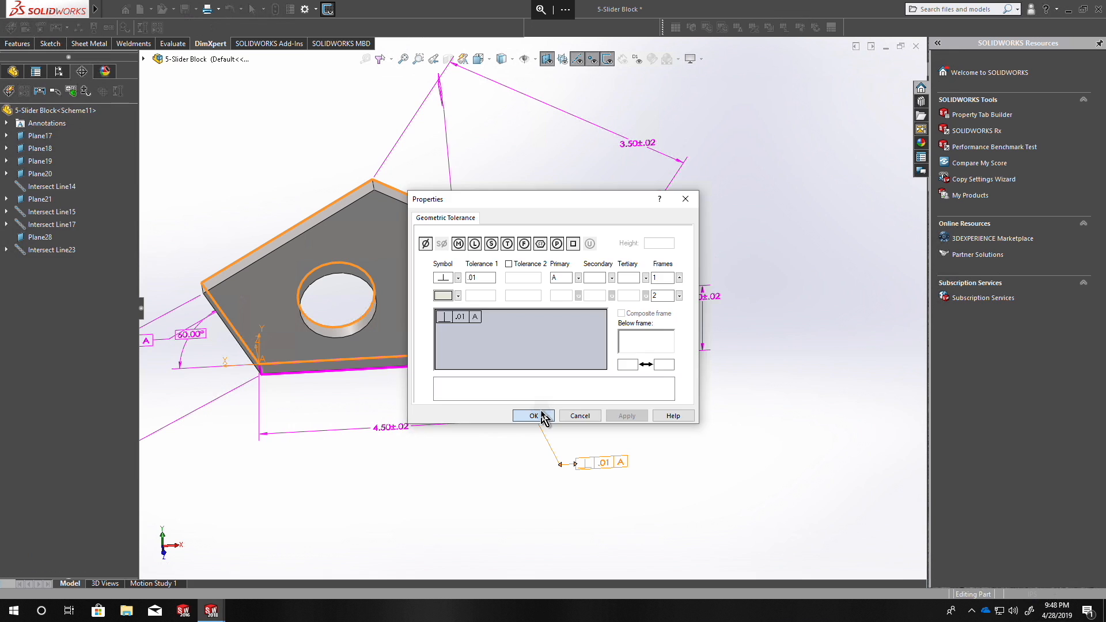
pyautogui.click(708, 435)
pyautogui.click(185, 9)
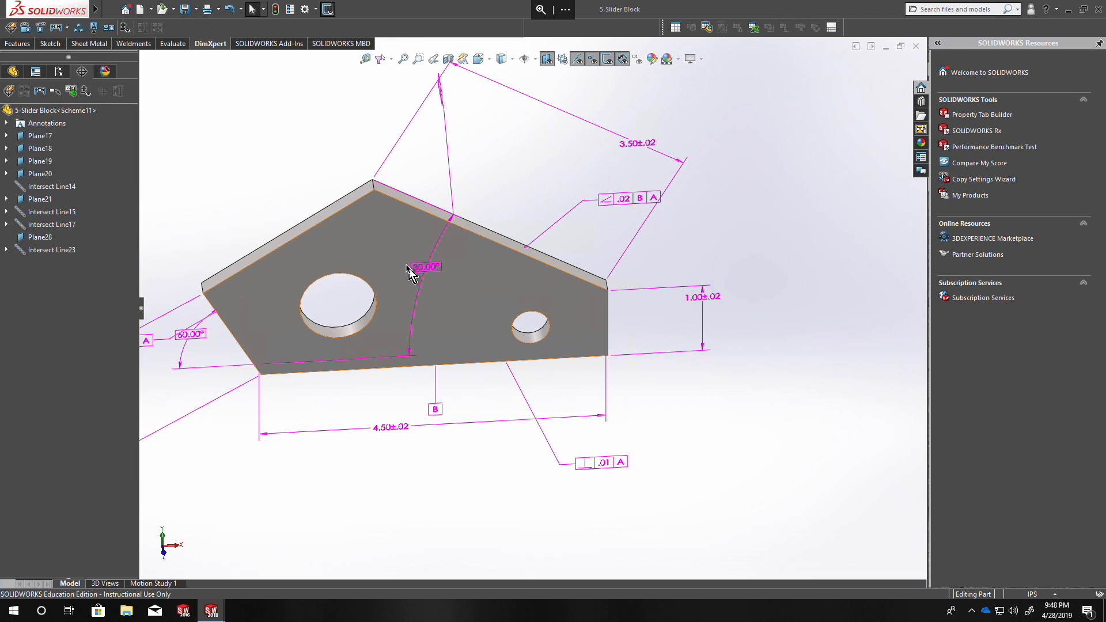
# Return to the 5-Slider Block drawing and examine the perpendicularity frame and its leader below the front view.
pyautogui.hotkey('ctrl', 'Tab')
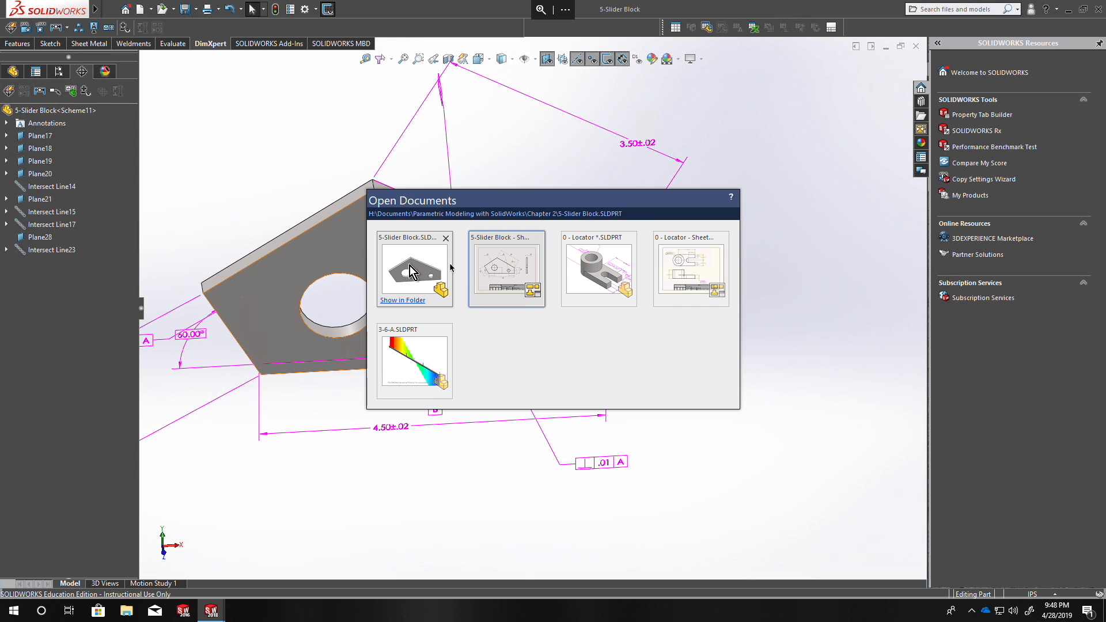
pyautogui.click(514, 279)
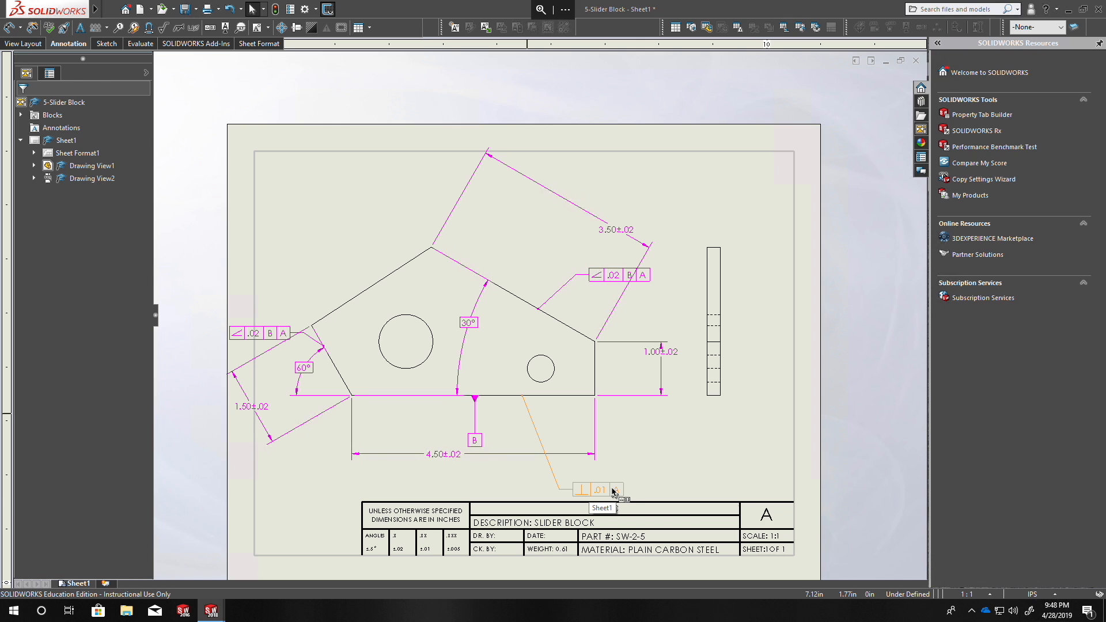
pyautogui.click(599, 493)
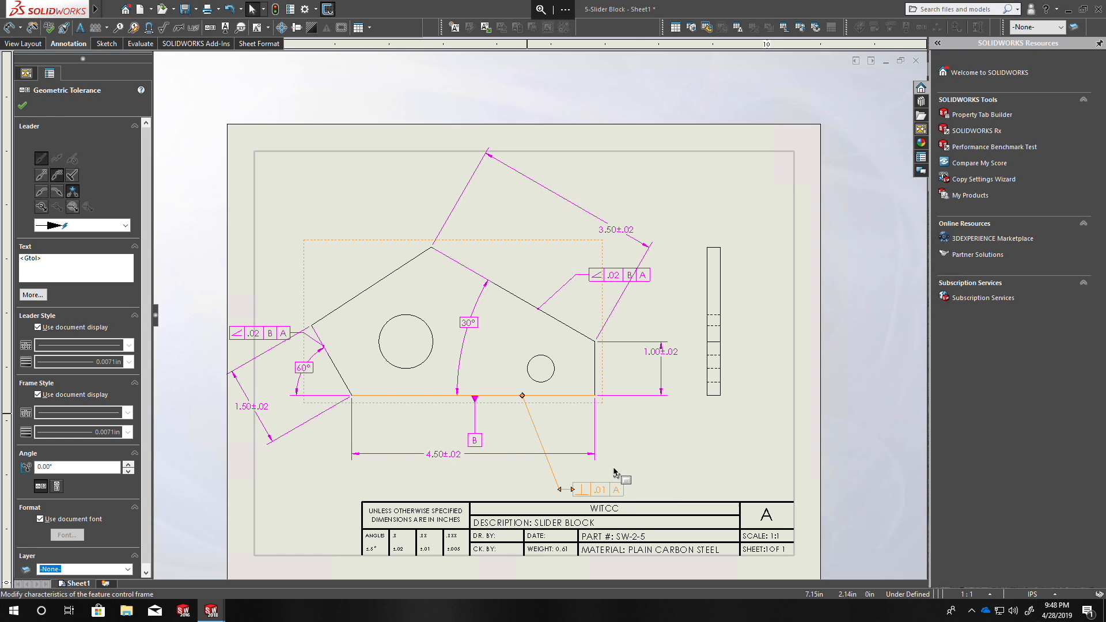
pyautogui.click(645, 467)
pyautogui.click(598, 491)
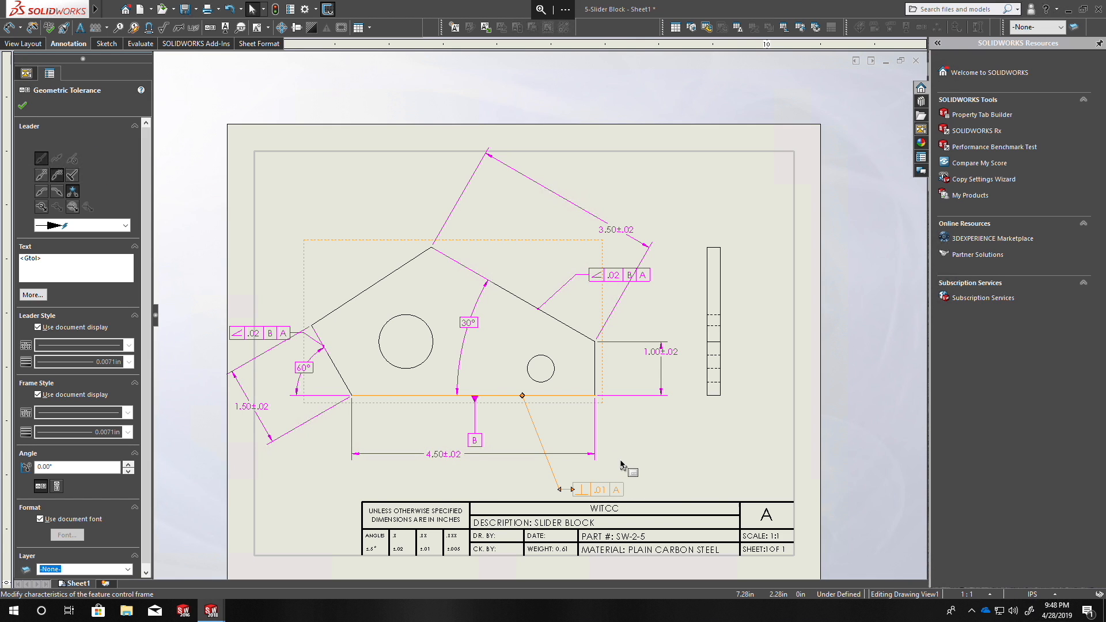
pyautogui.click(623, 464)
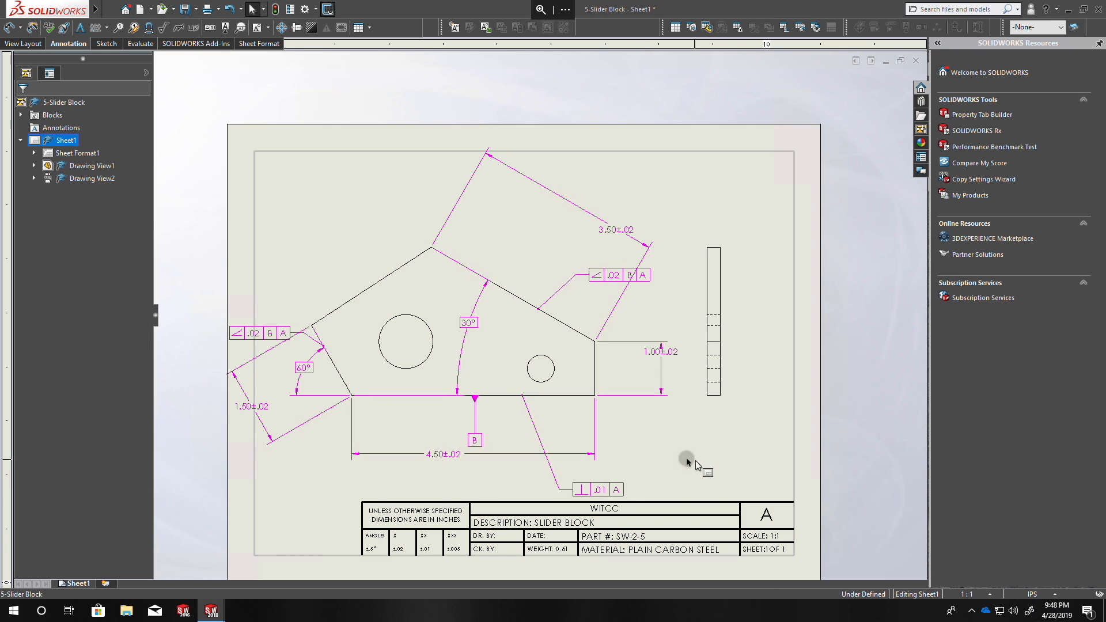
pyautogui.click(537, 429)
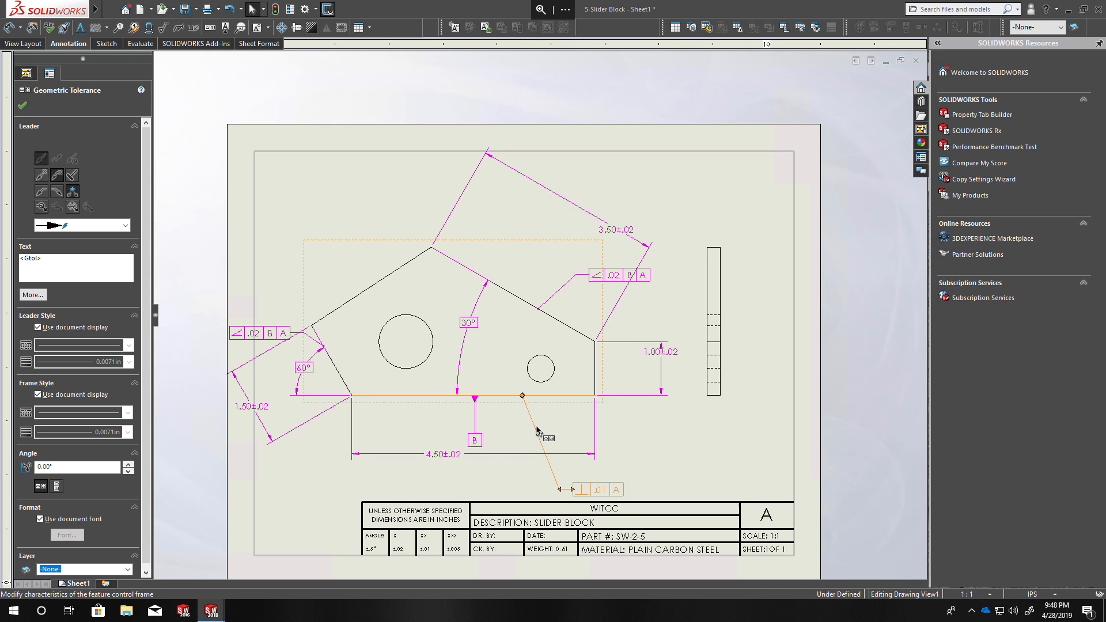
pyautogui.click(605, 458)
# Move the perpendicularity frame up between the block's bottom edge and the 4.50 dimension in the front view.
pyautogui.scroll(5, 669, 435)
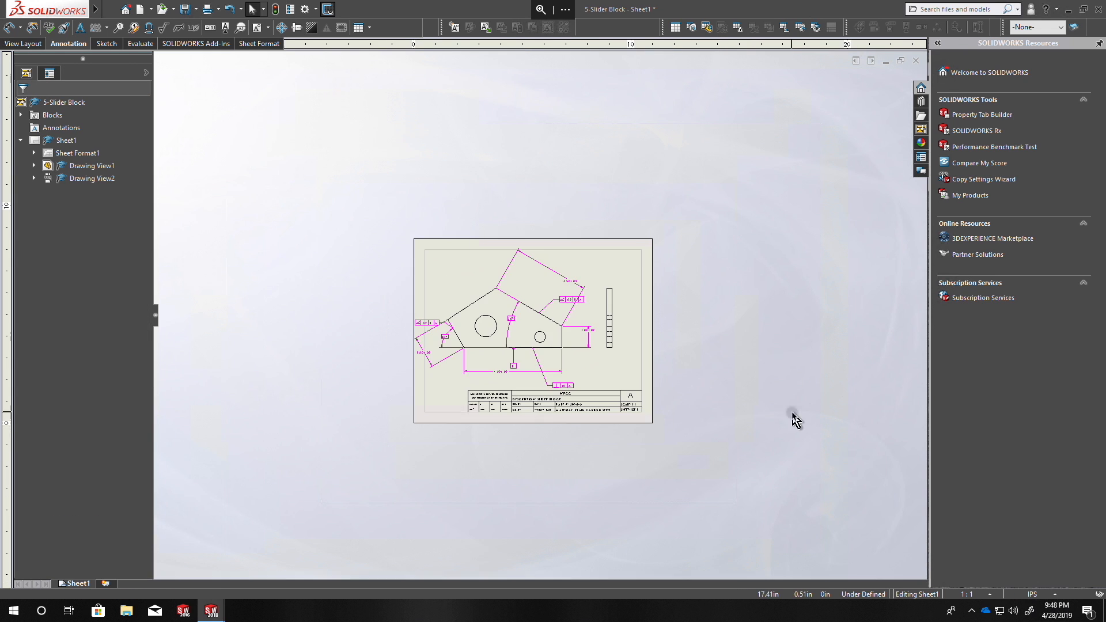
pyautogui.scroll(-5, 585, 384)
pyautogui.click(530, 389)
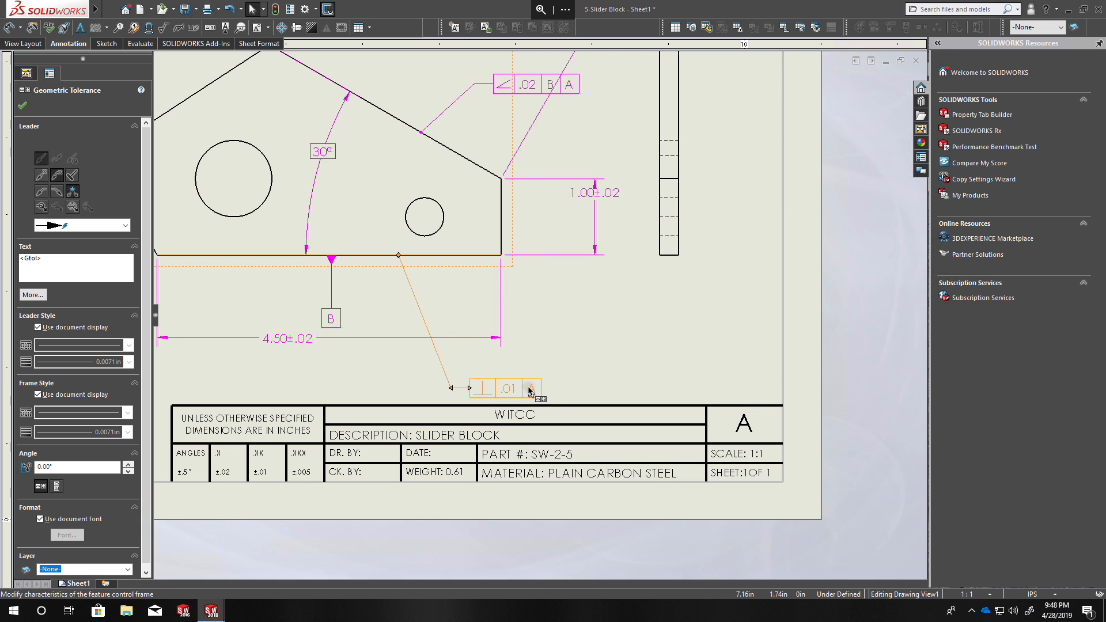
pyautogui.rightClick(529, 388)
pyautogui.click(484, 400)
pyautogui.moveTo(476, 382); pyautogui.dragTo(423, 314)
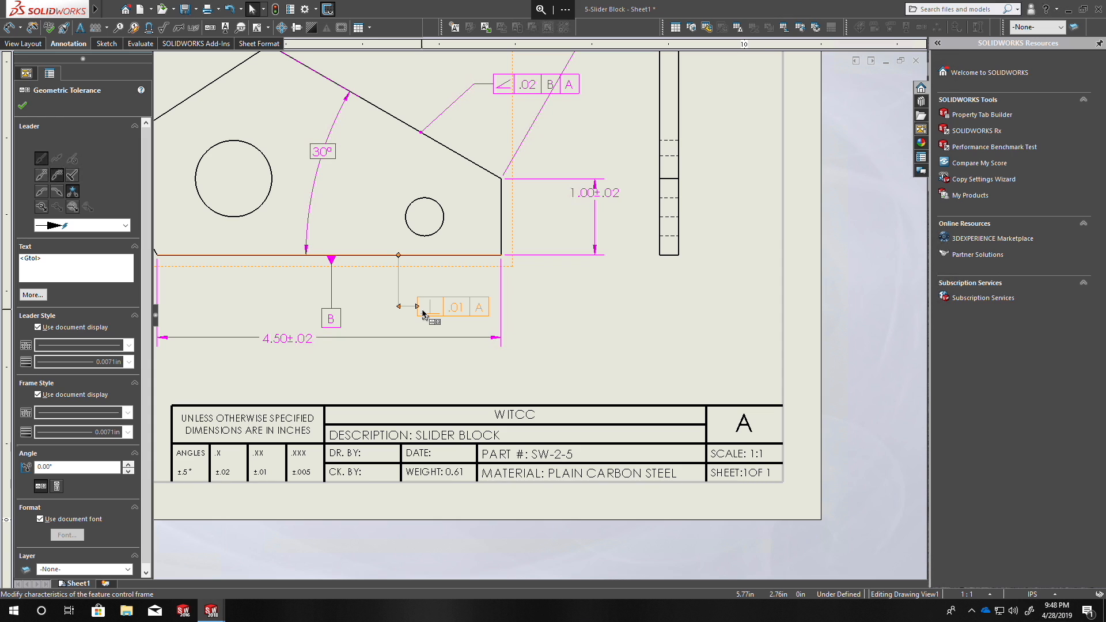
# Delete the 4.50 dimension below the front view and undo the deletion.
pyautogui.click(296, 342)
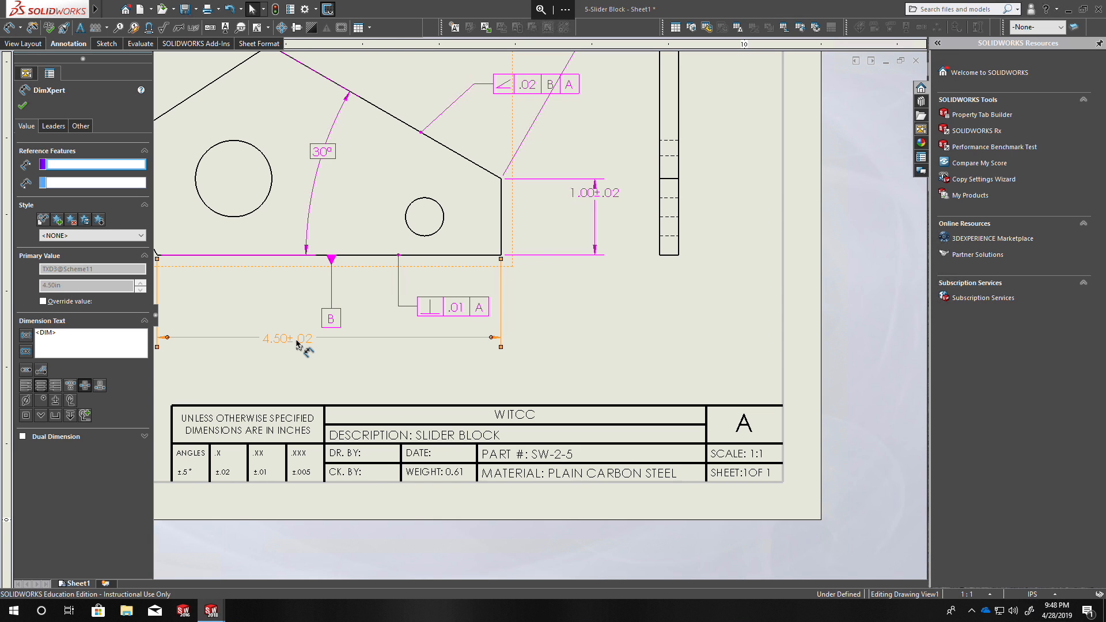
pyautogui.press('Delete')
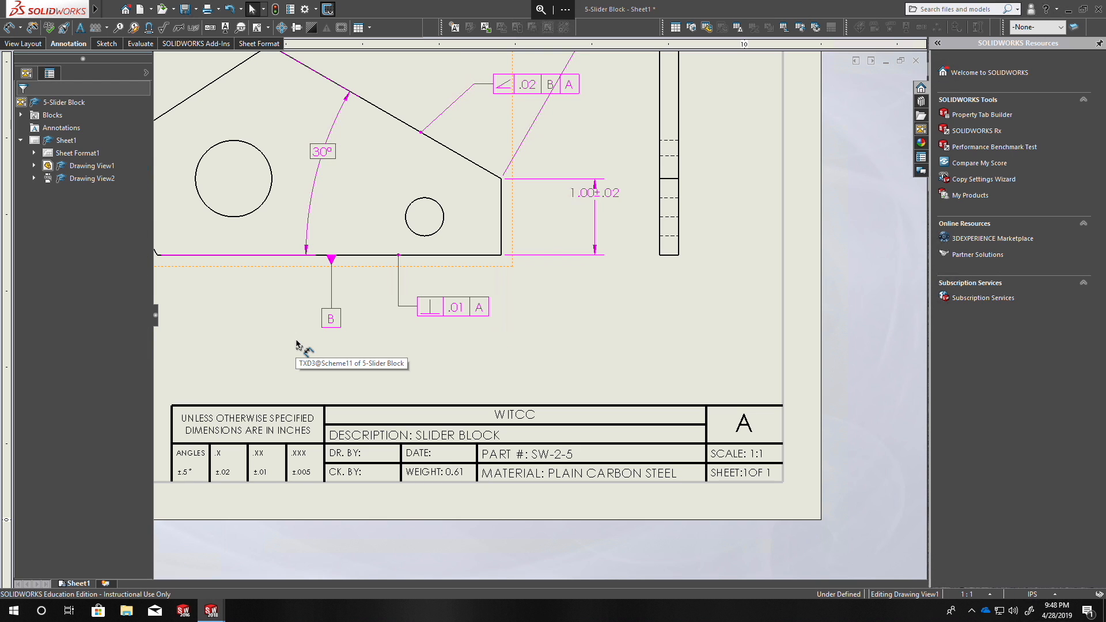
pyautogui.hotkey('ctrl', 'z')
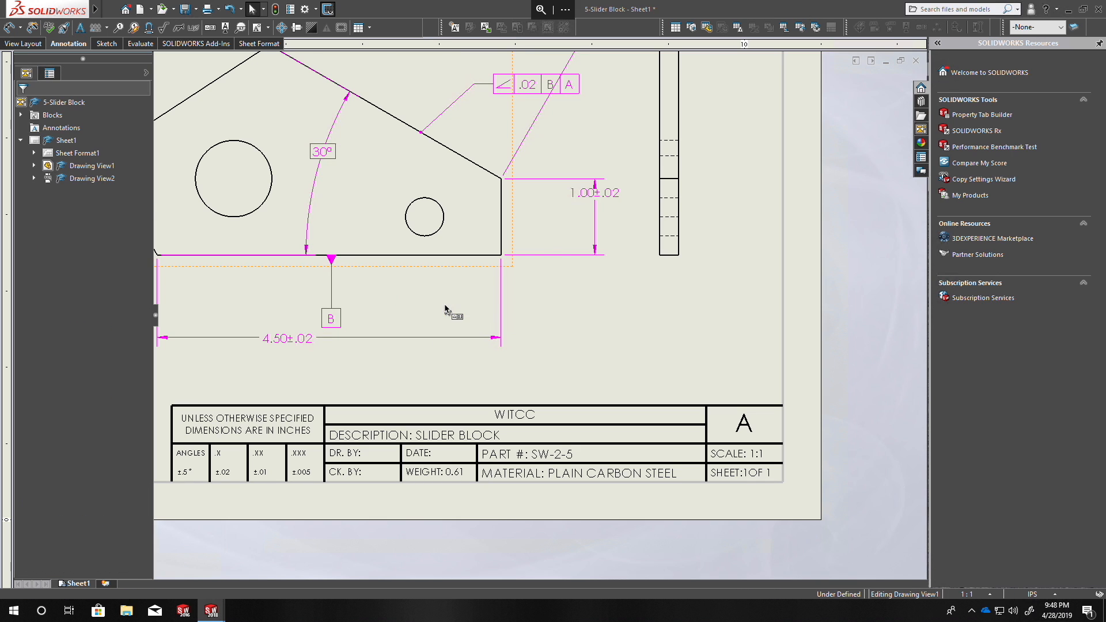
# Turn annotation import off and back on for the front view to restore its missing perpendicularity frame.
pyautogui.click(395, 89)
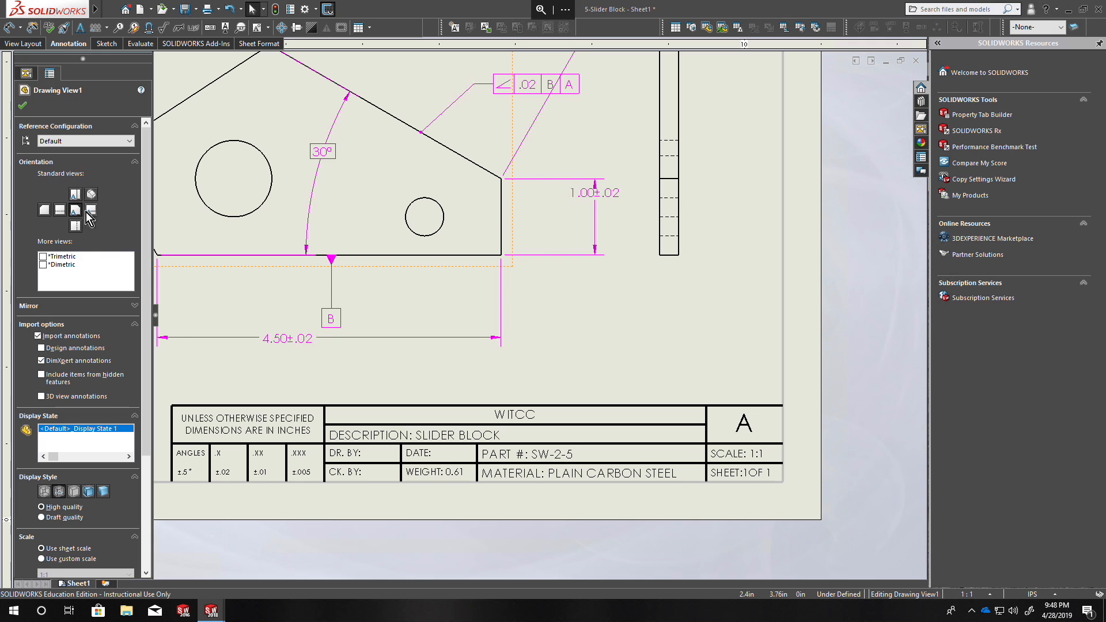
pyautogui.click(38, 336)
pyautogui.click(39, 337)
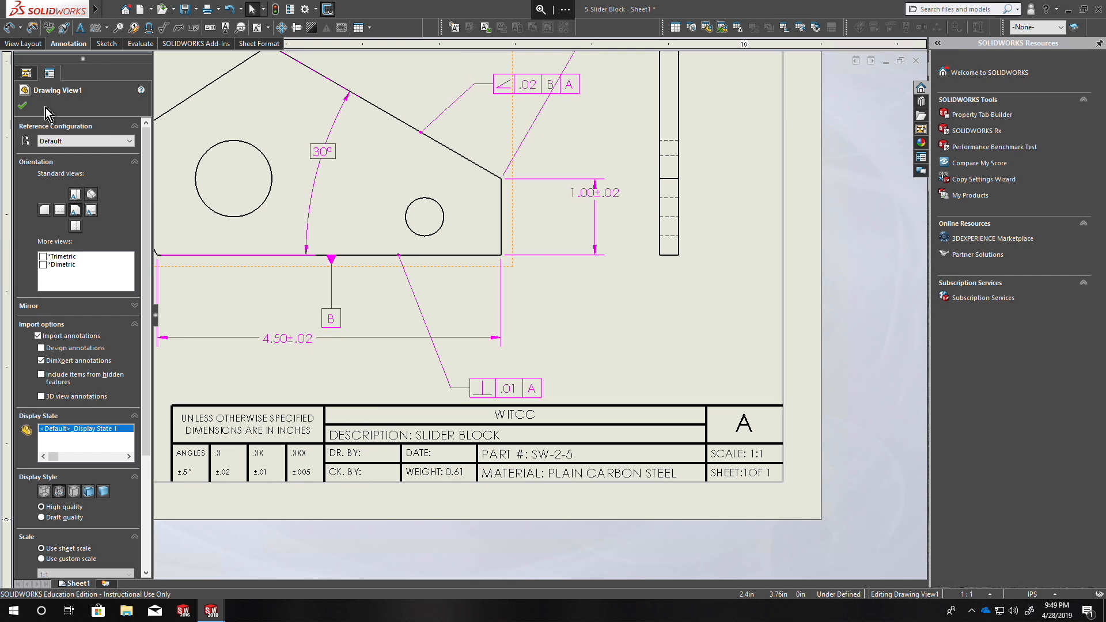
# Move the perpendicularity frame up between the block's bottom edge and the 4.50 dimension, beside datum B.
pyautogui.press('f')
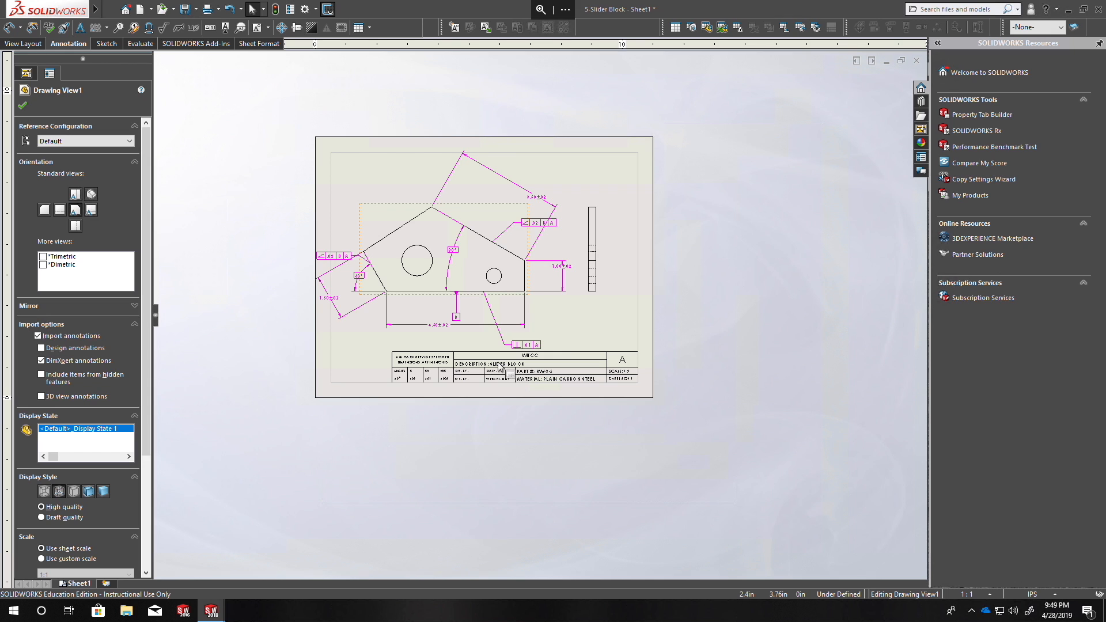
pyautogui.moveTo(447, 250)
pyautogui.mouseDown(button='middle')
pyautogui.moveTo(471, 275)
pyautogui.moveTo(443, 303)
pyautogui.mouseUp(button='middle')
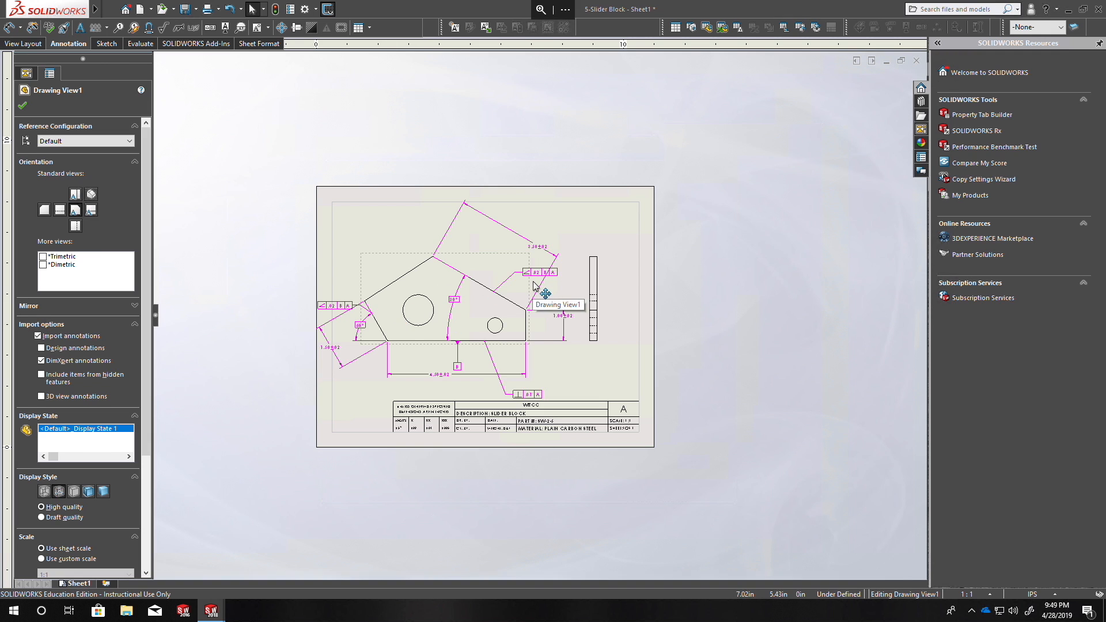
pyautogui.moveTo(542, 398); pyautogui.dragTo(519, 364)
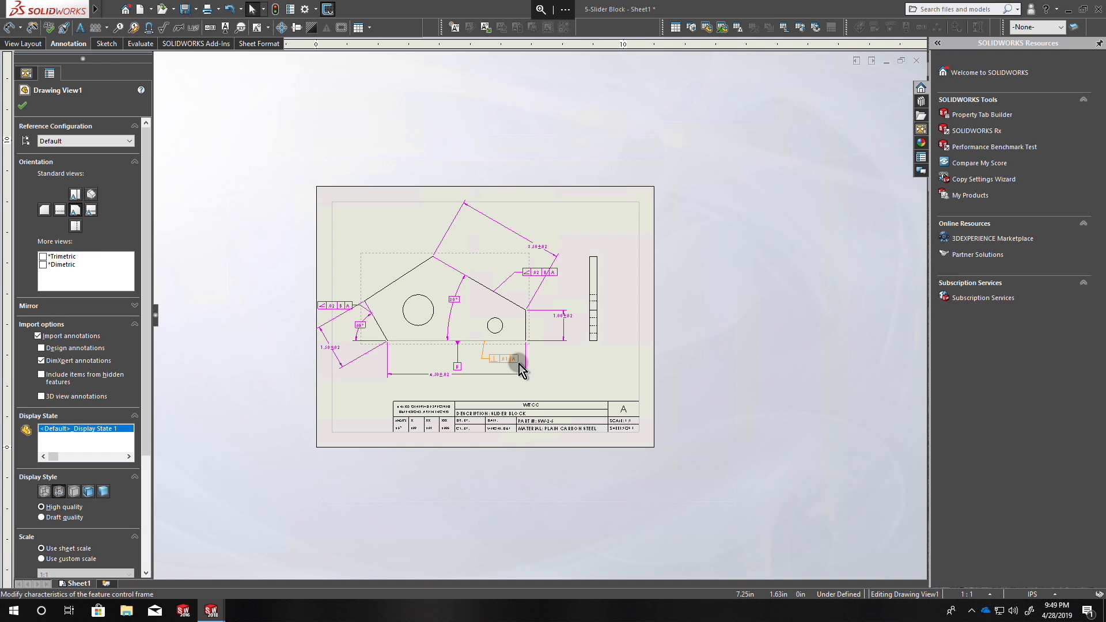
pyautogui.click(500, 359)
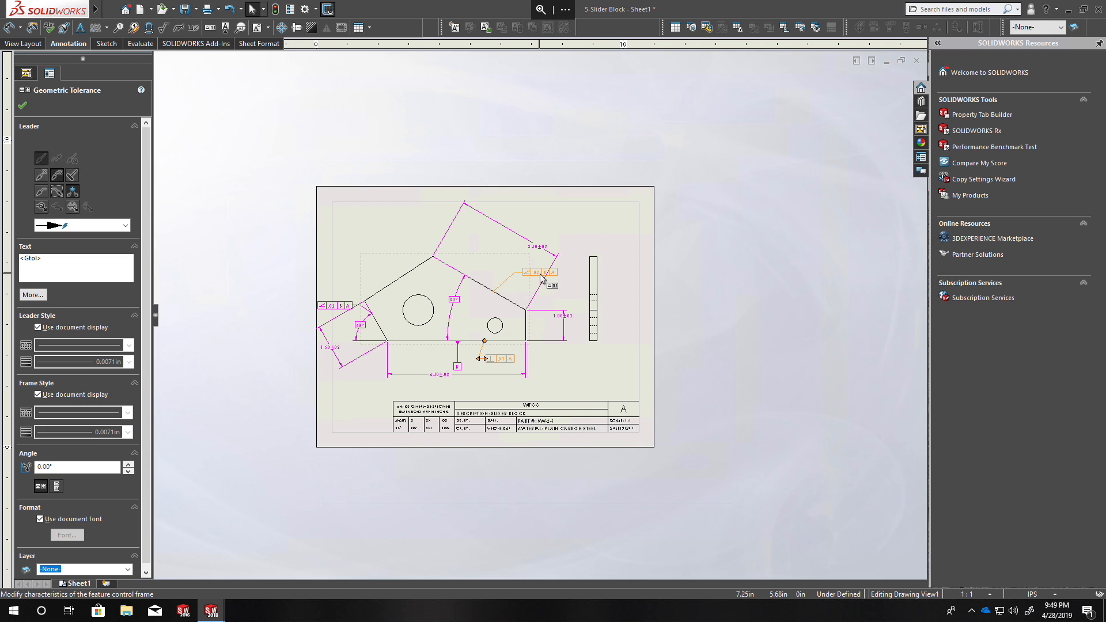